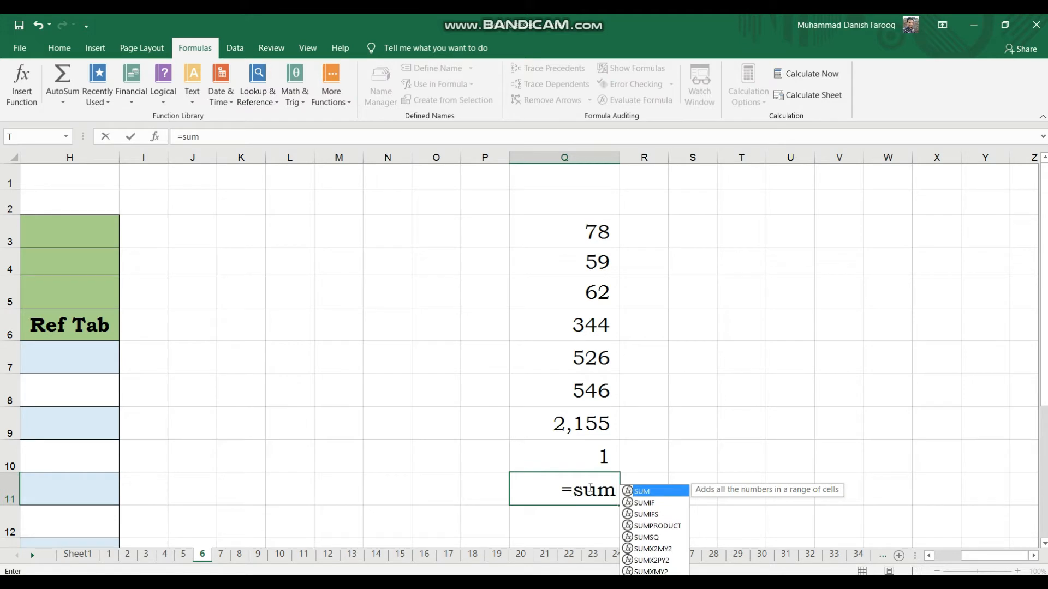
Complete the SUM formula in Q11 so it totals the range Q3:Q10.
text(()
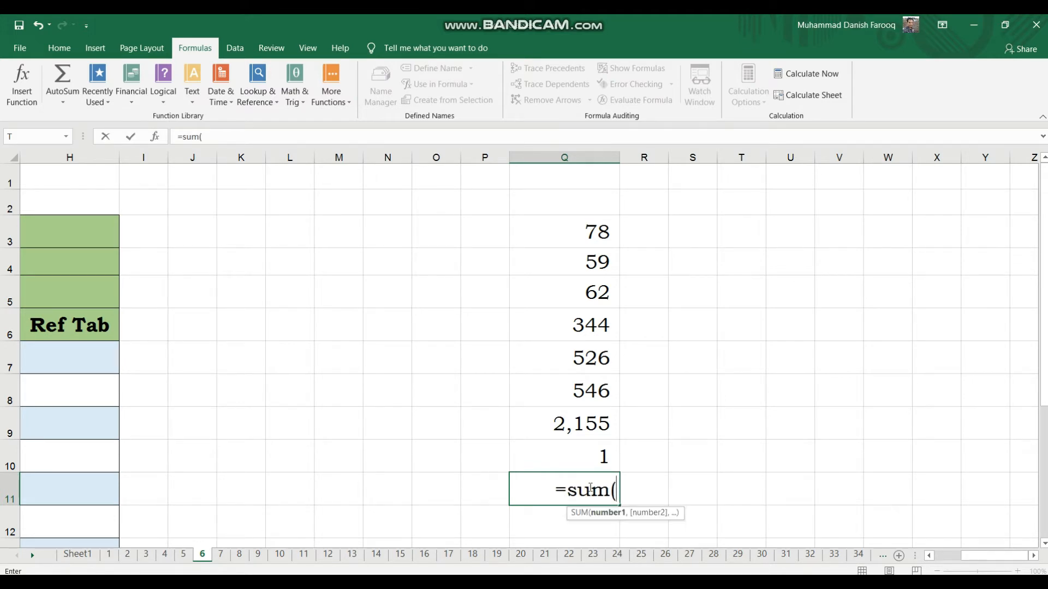
click(584, 238)
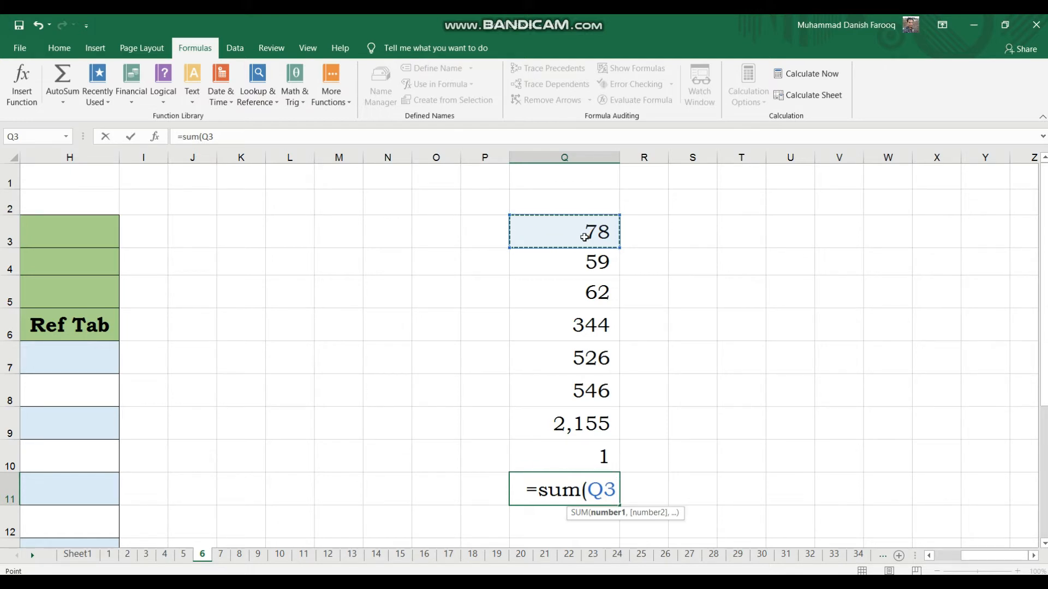
key(F8)
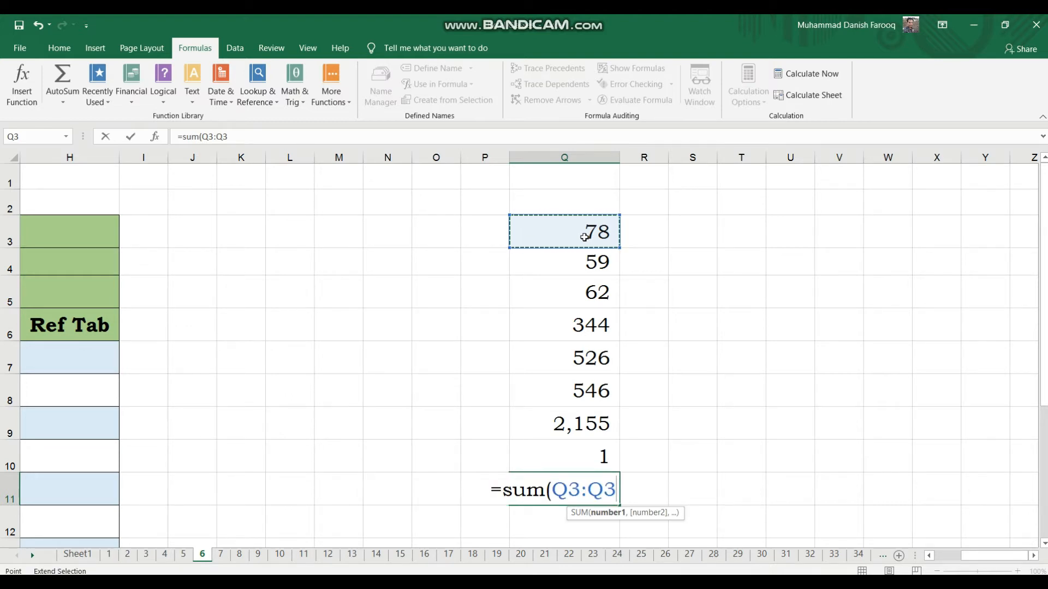
click(577, 444)
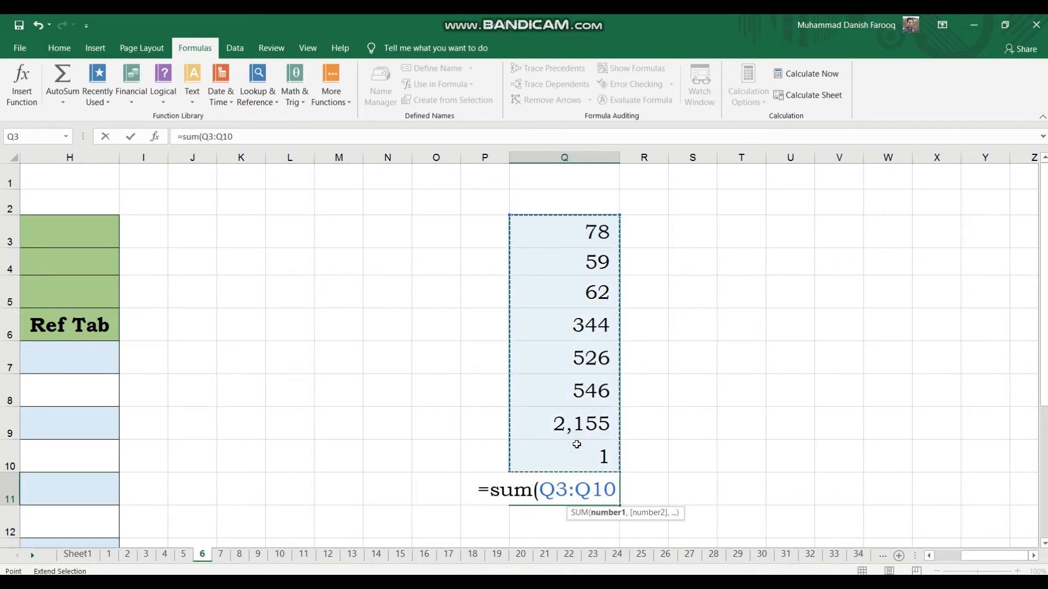
text())
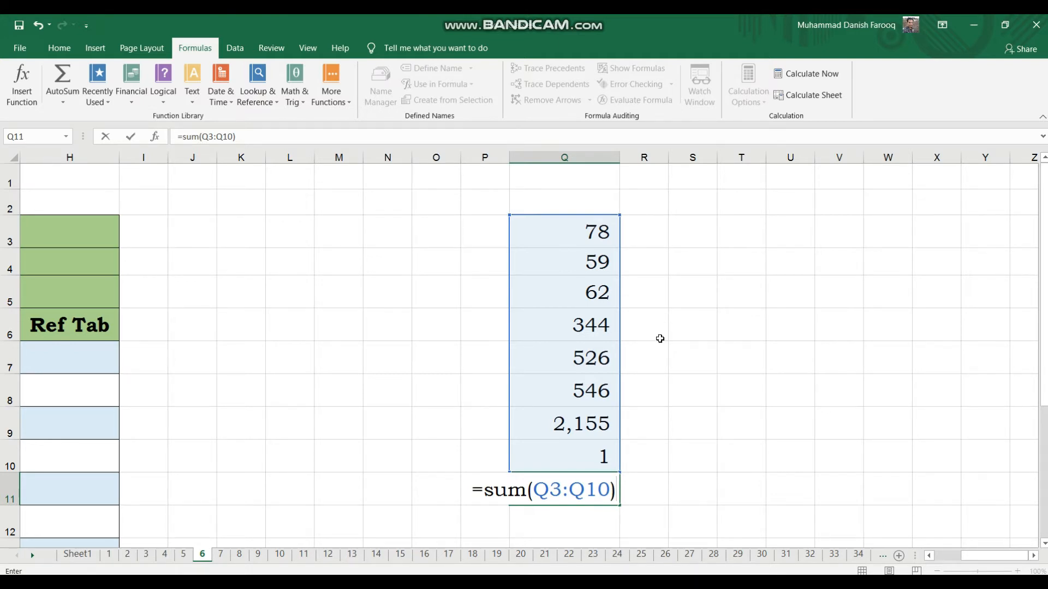
key(Return)
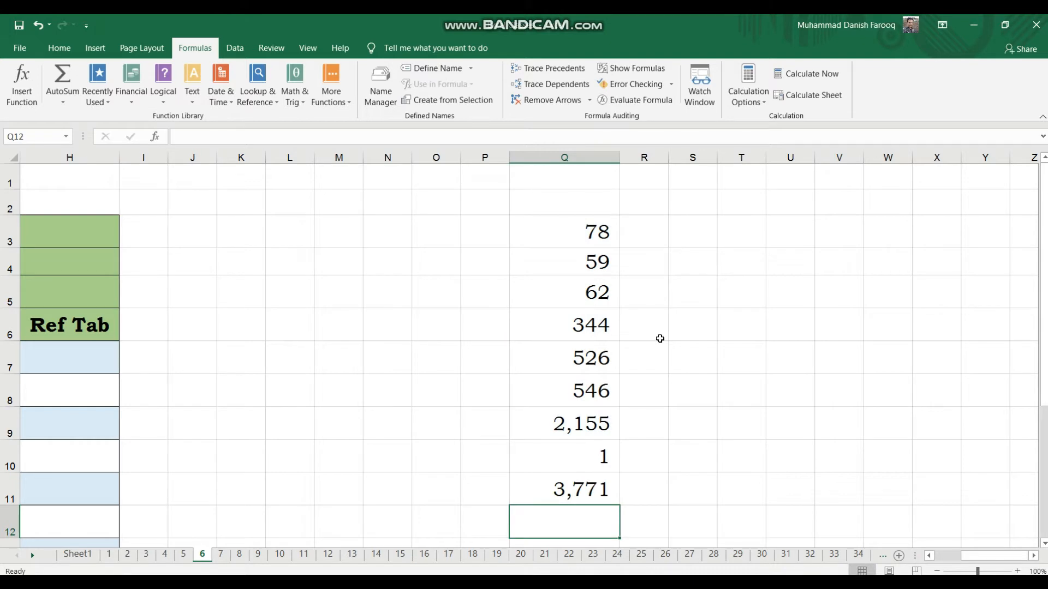
In U8, enter a formula subtracting Q8 from Q9.
click(577, 497)
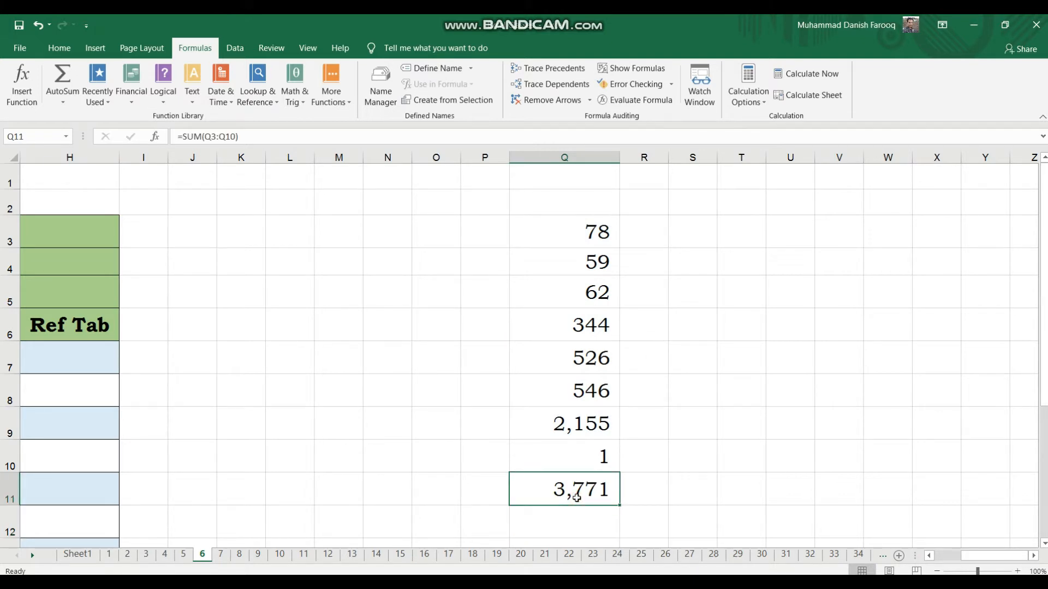
click(675, 516)
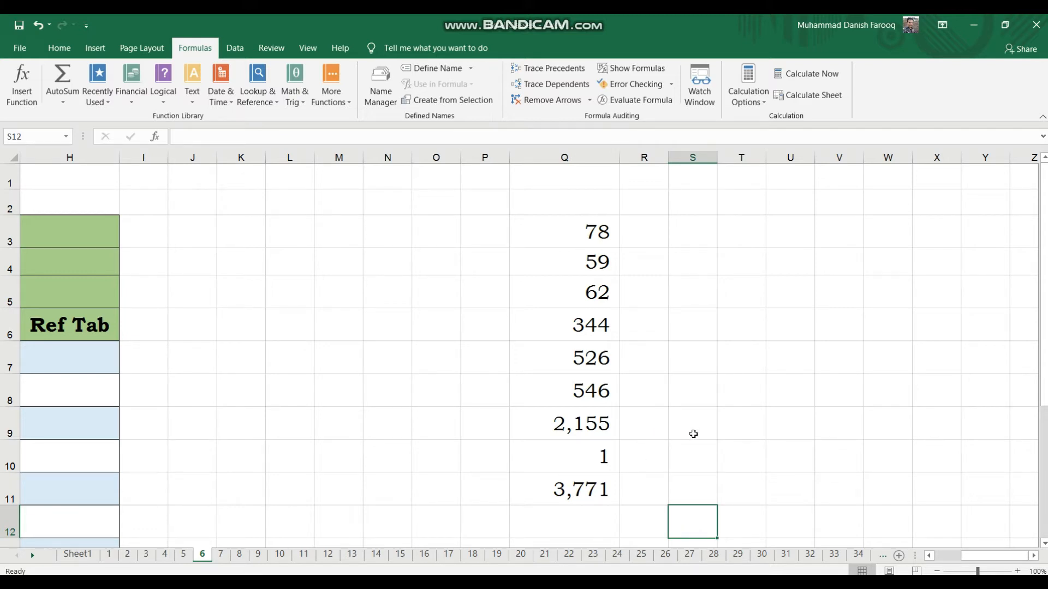
click(582, 429)
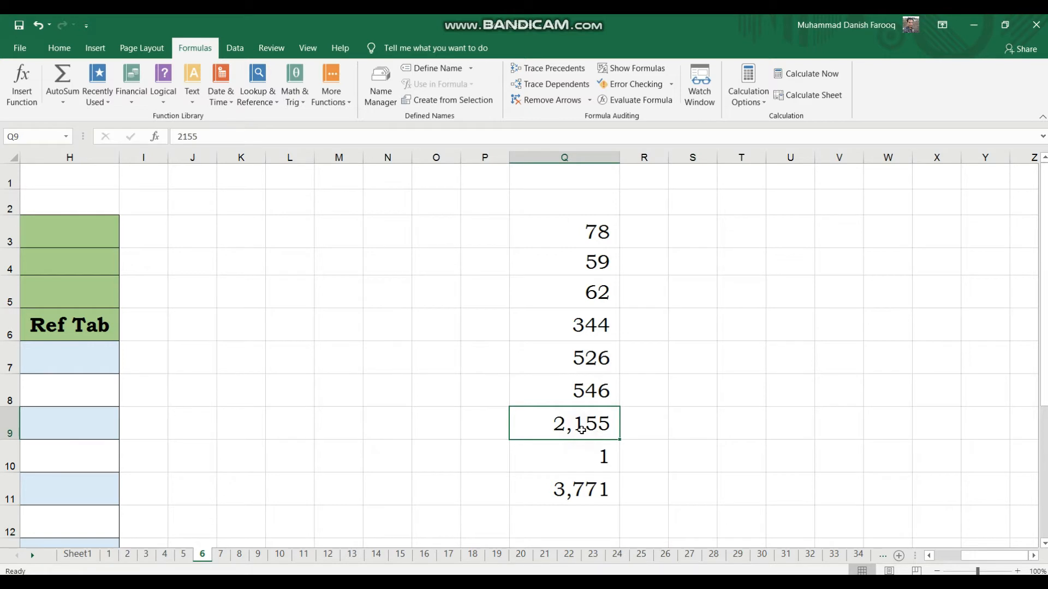
click(579, 400)
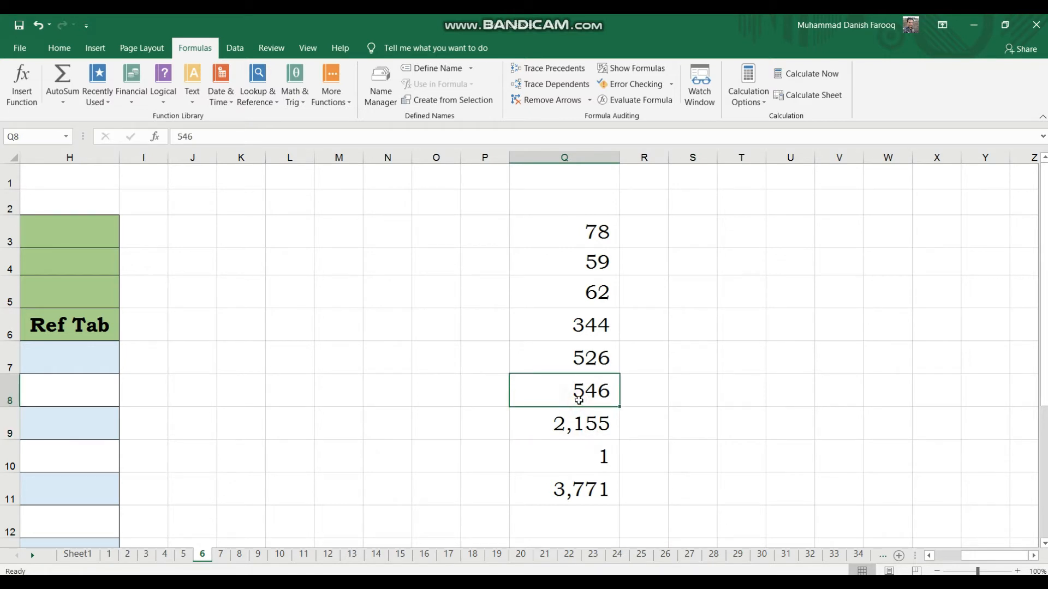
click(803, 380)
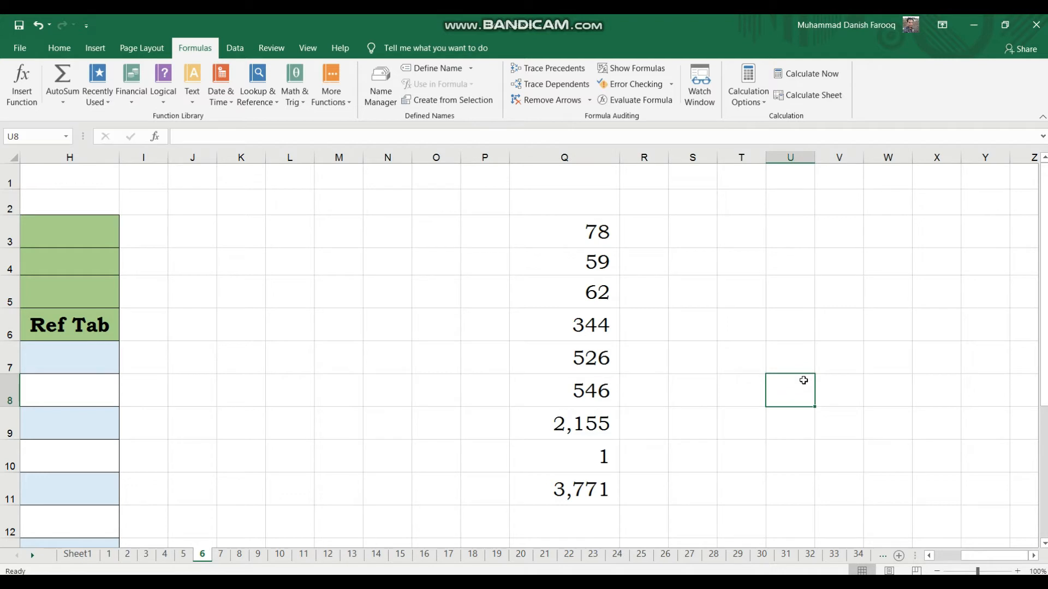
text(=)
key(Left)
key(Left)
key(Left)
key(Left)
key(Down)
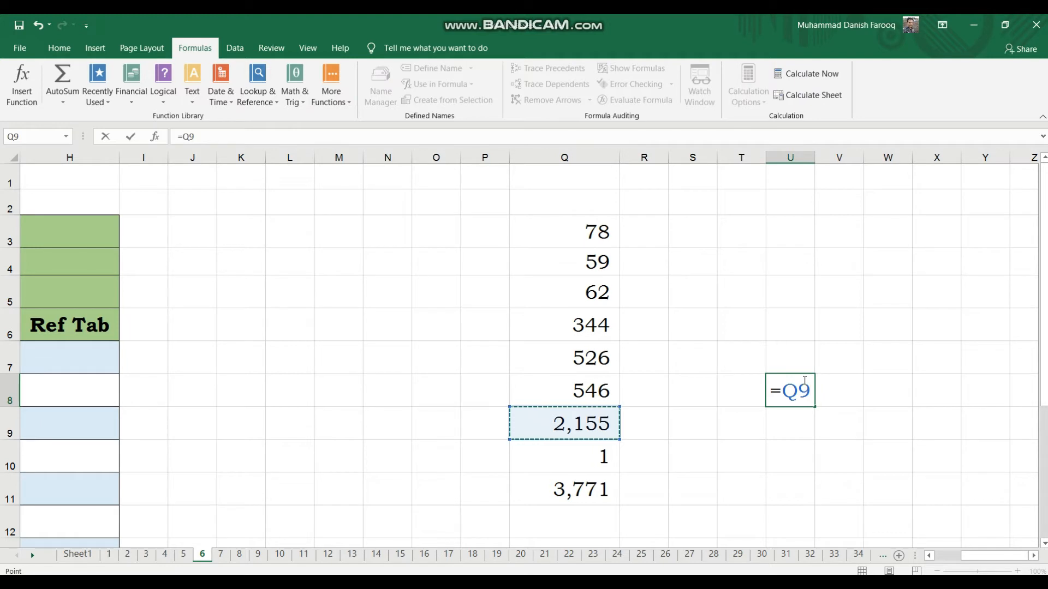
text(-)
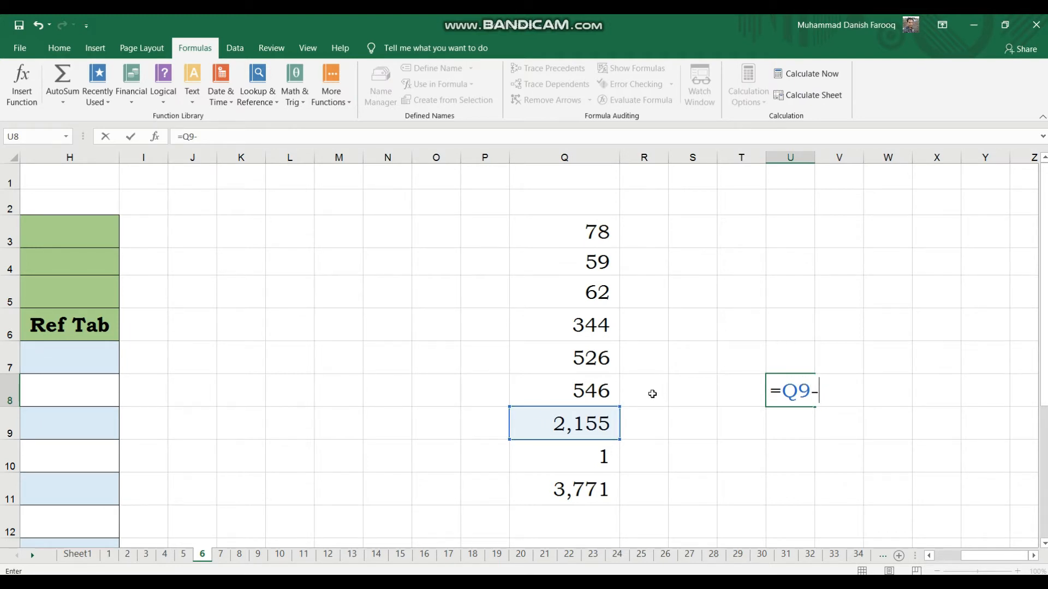
click(596, 392)
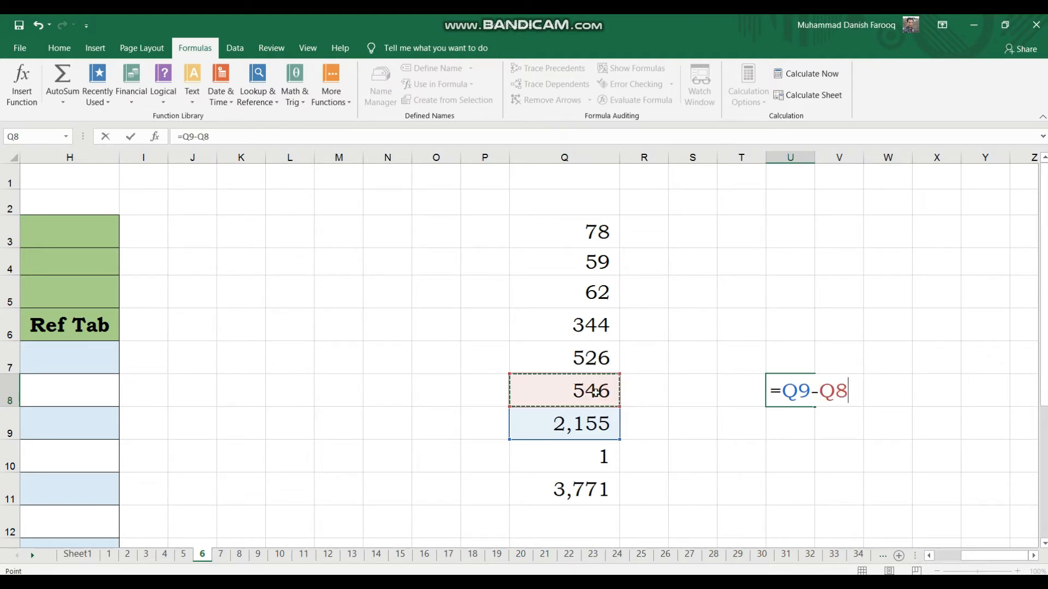
key(Return)
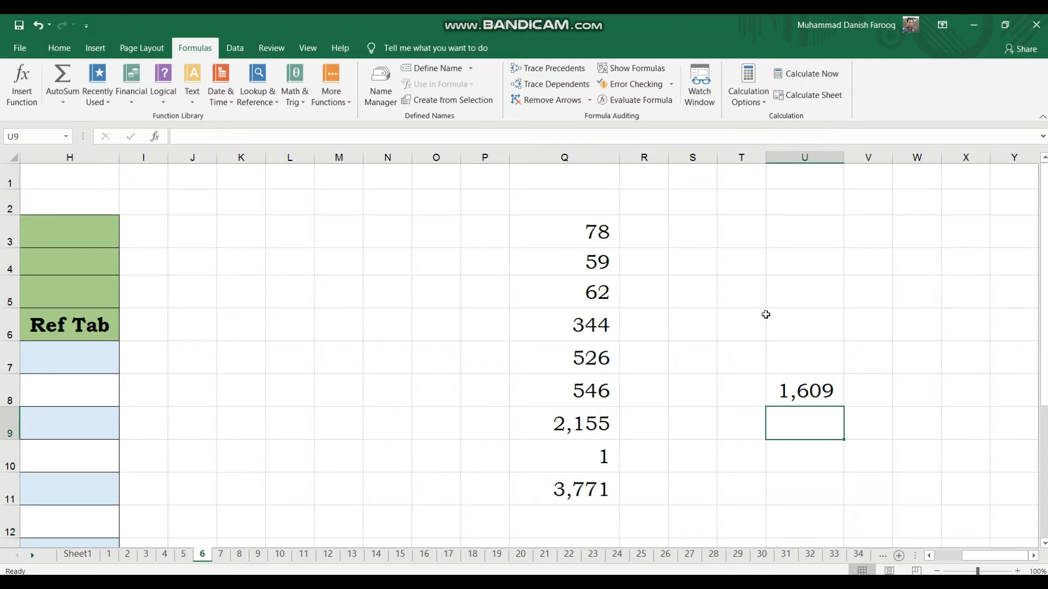
In U5, enter a formula multiplying Q5 by Q3.
click(826, 389)
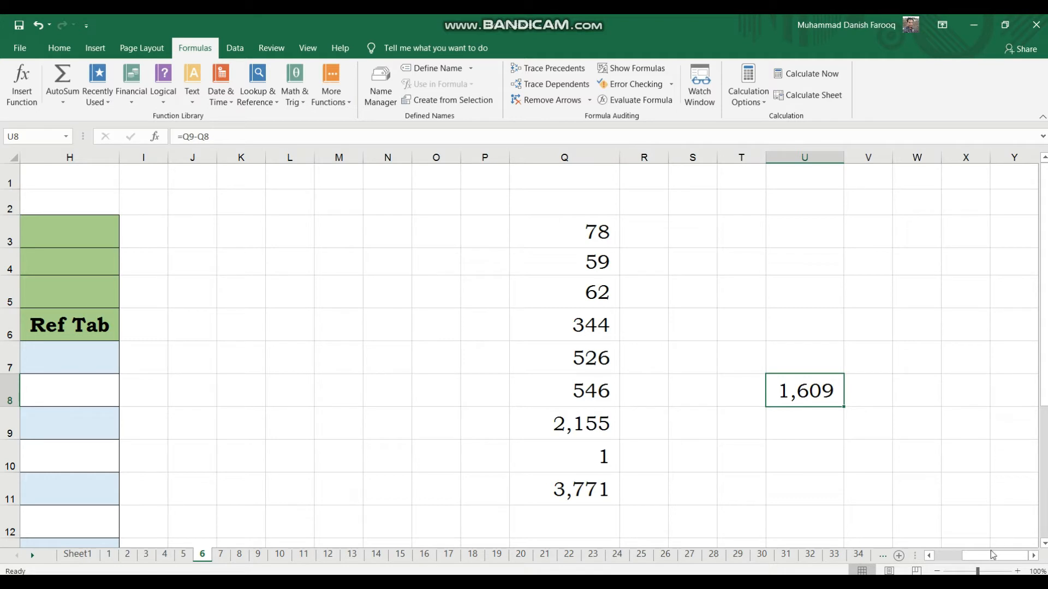
drag(986, 553, 998, 570)
click(599, 299)
click(585, 234)
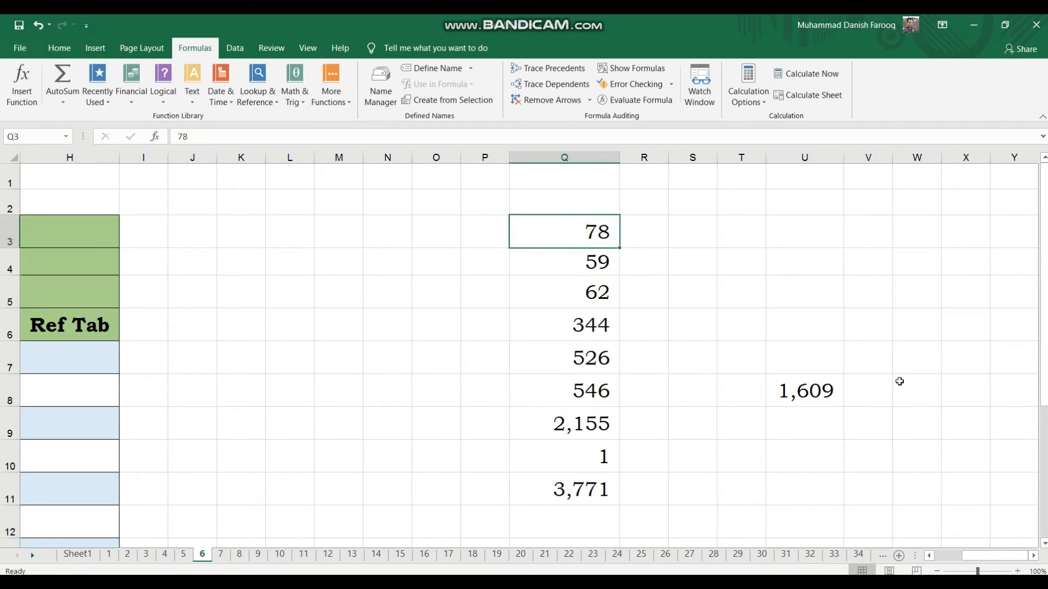
click(802, 301)
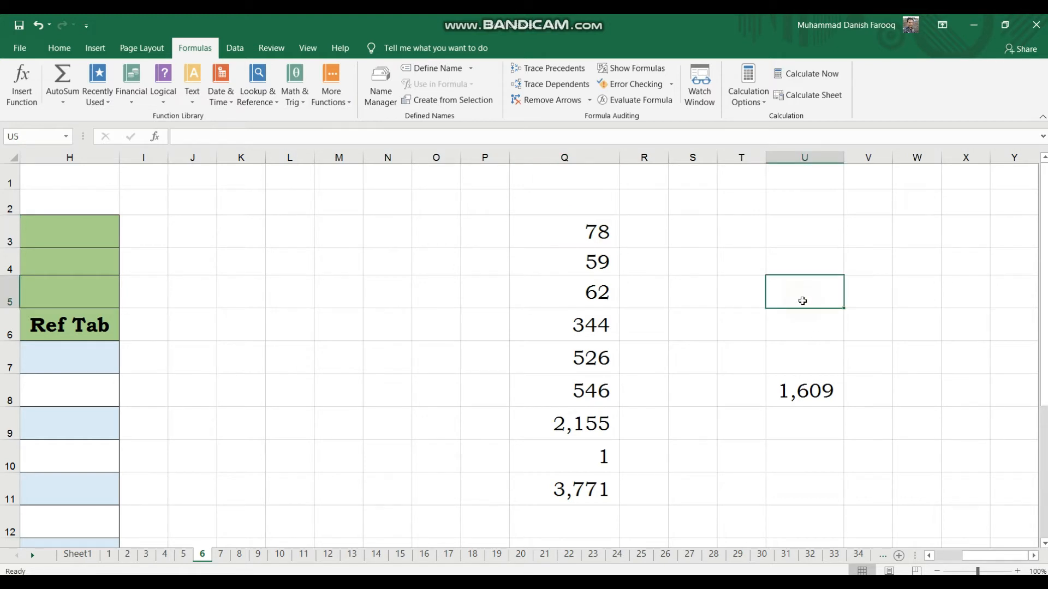
text(=)
key(Left)
key(Left)
key(Left)
key(Left)
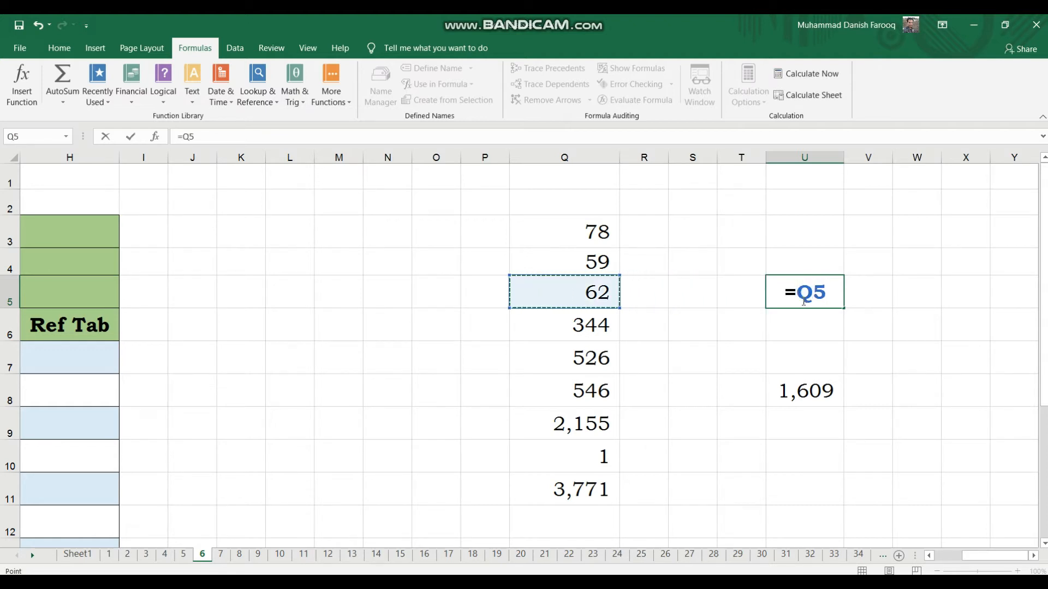
text(*)
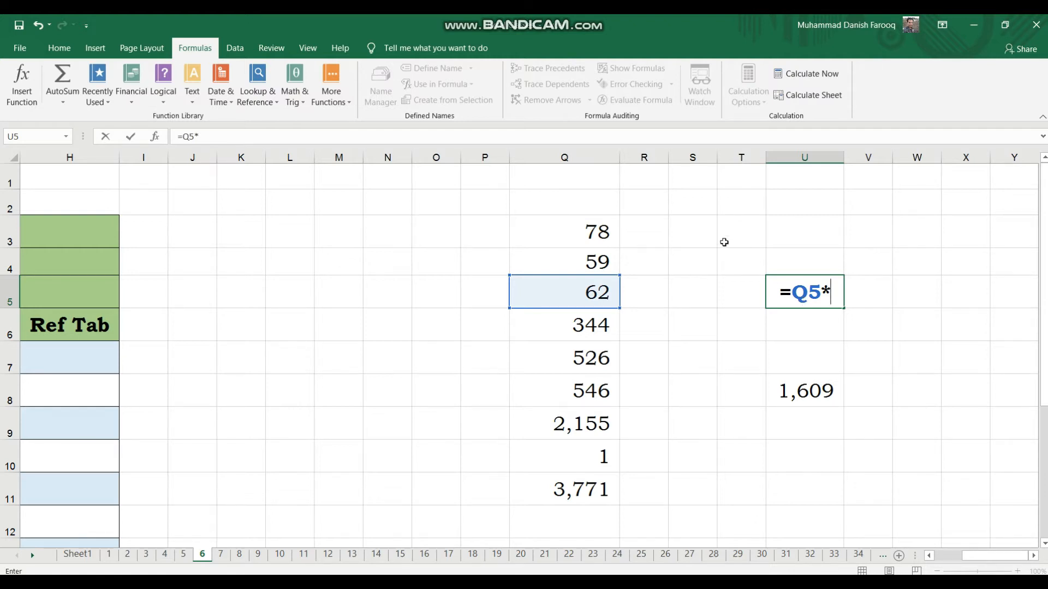
click(600, 231)
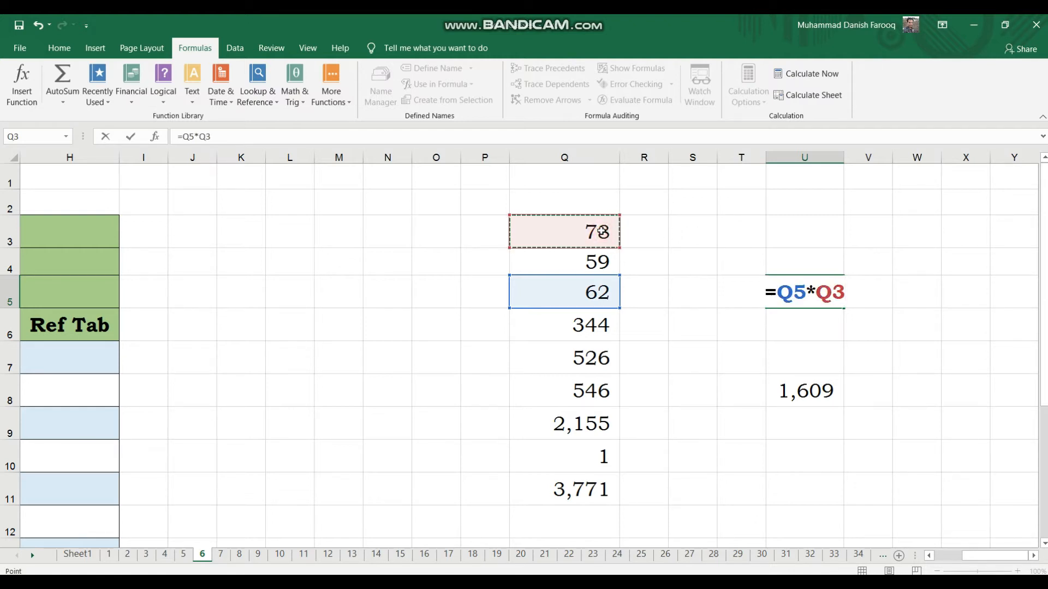
key(Return)
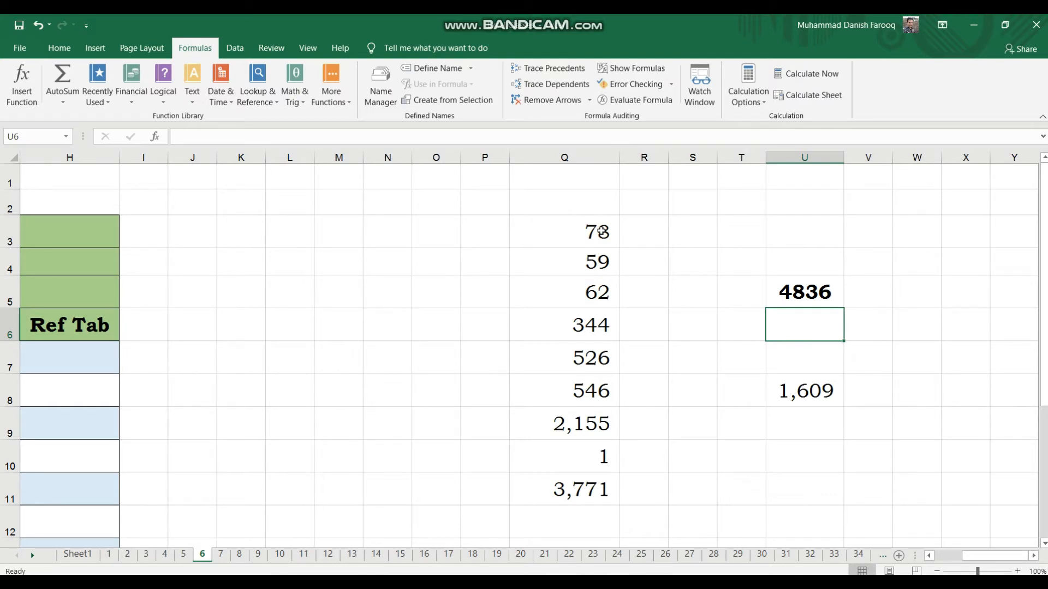
Enter the value 2 in both S2 and T2.
click(688, 202)
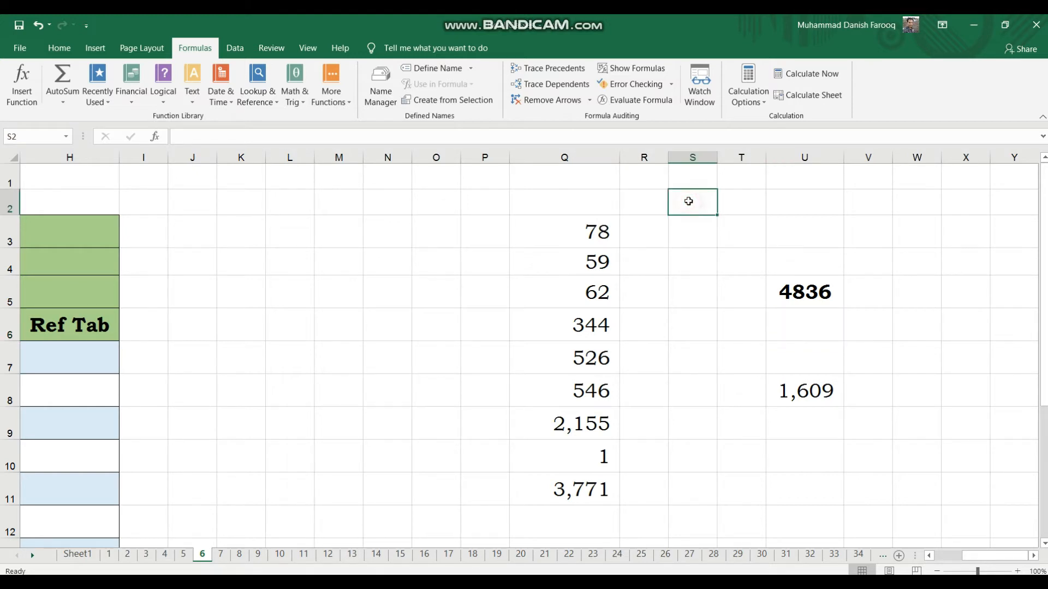
text(2)
key(Tab)
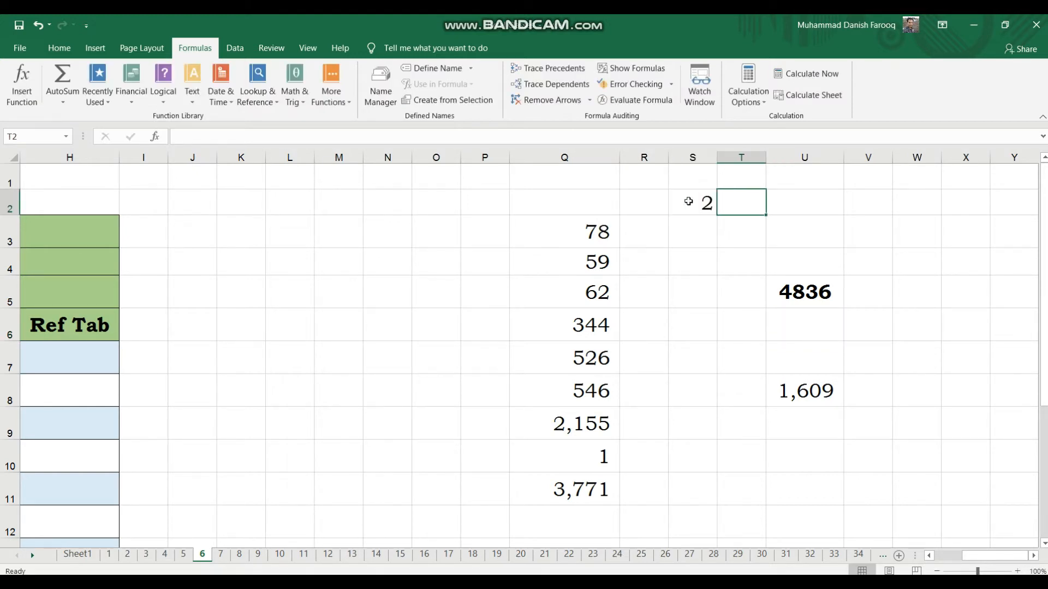
text(2)
key(Tab)
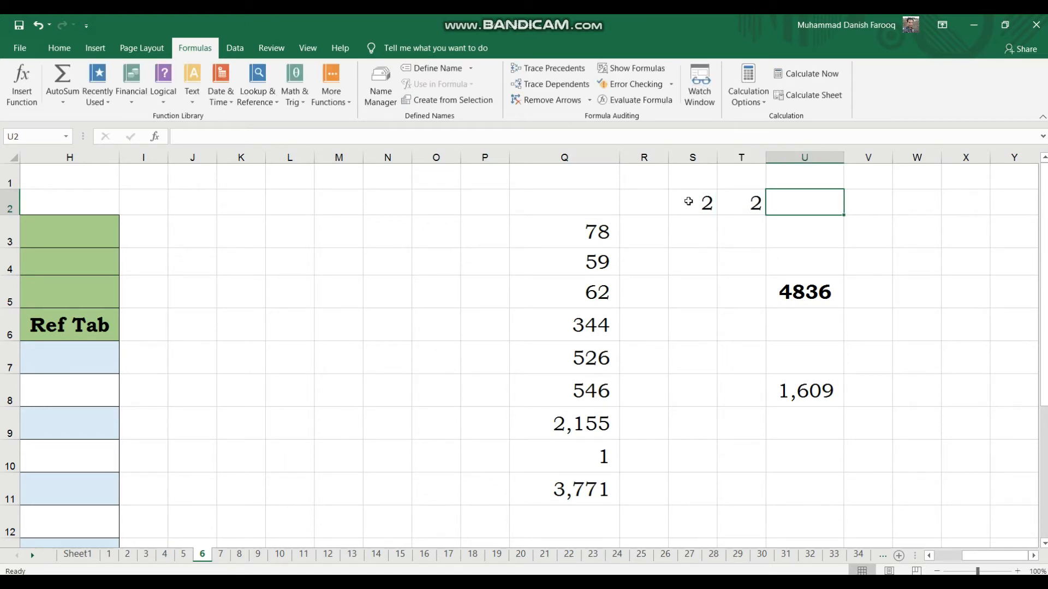
In U2, enter a formula multiplying S2 by T2.
text(=)
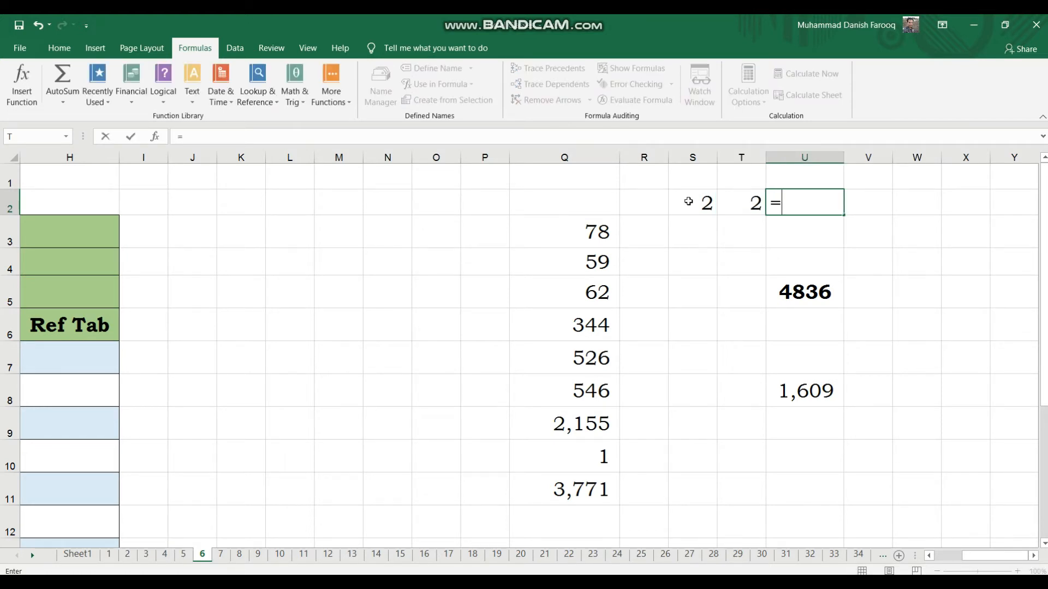
click(689, 201)
text(*)
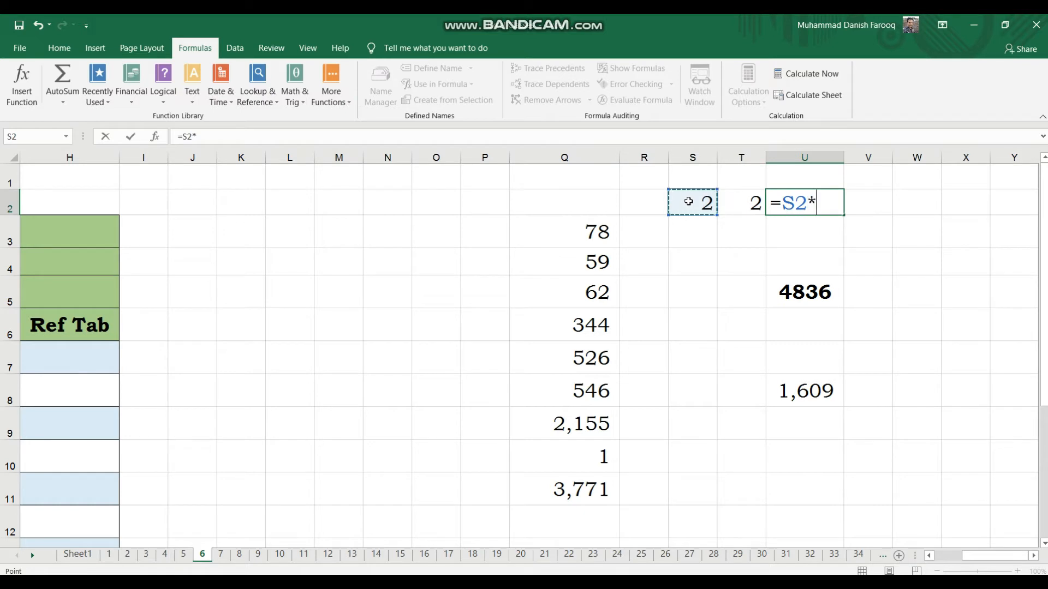
key(Left)
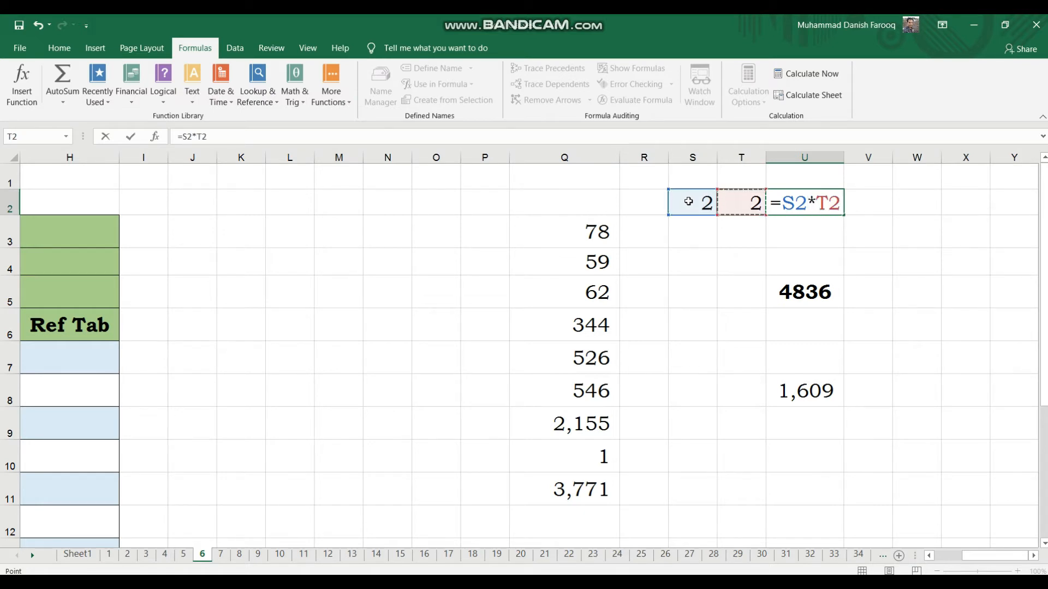
key(Return)
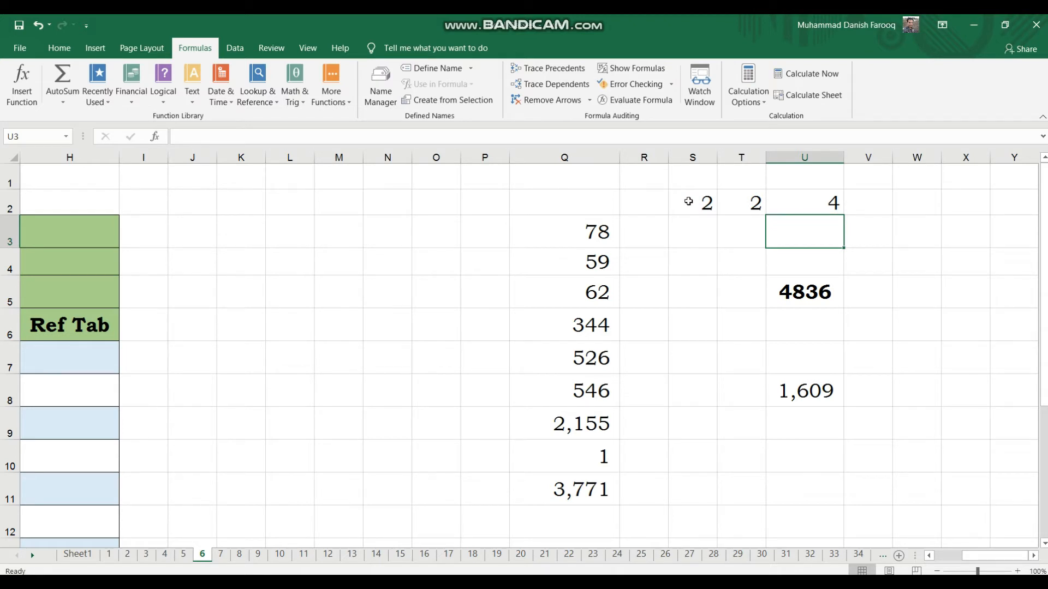
Change the value in T2 to 3.
key(Up)
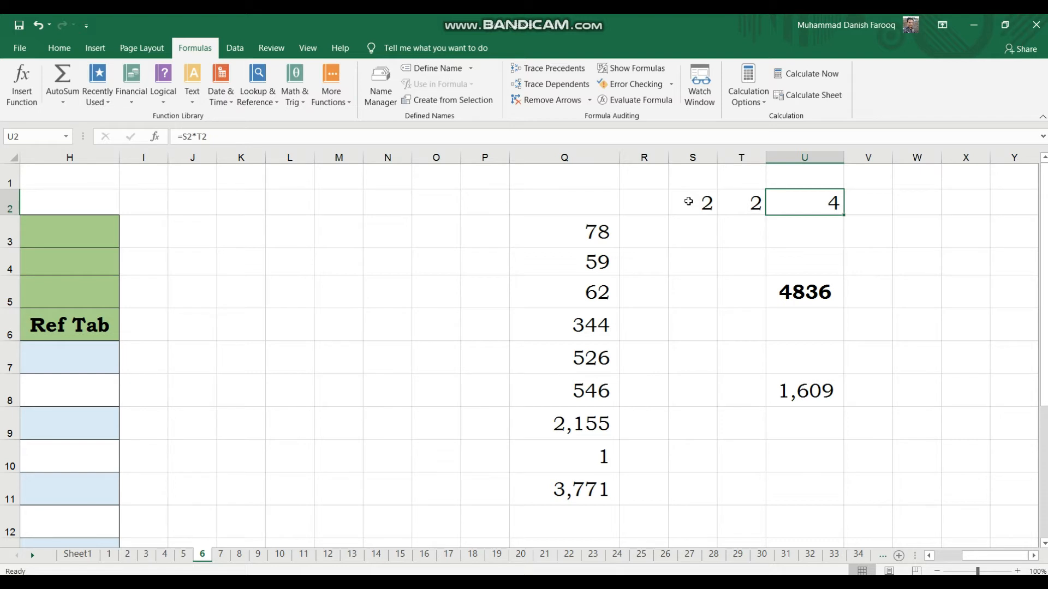
key(Left)
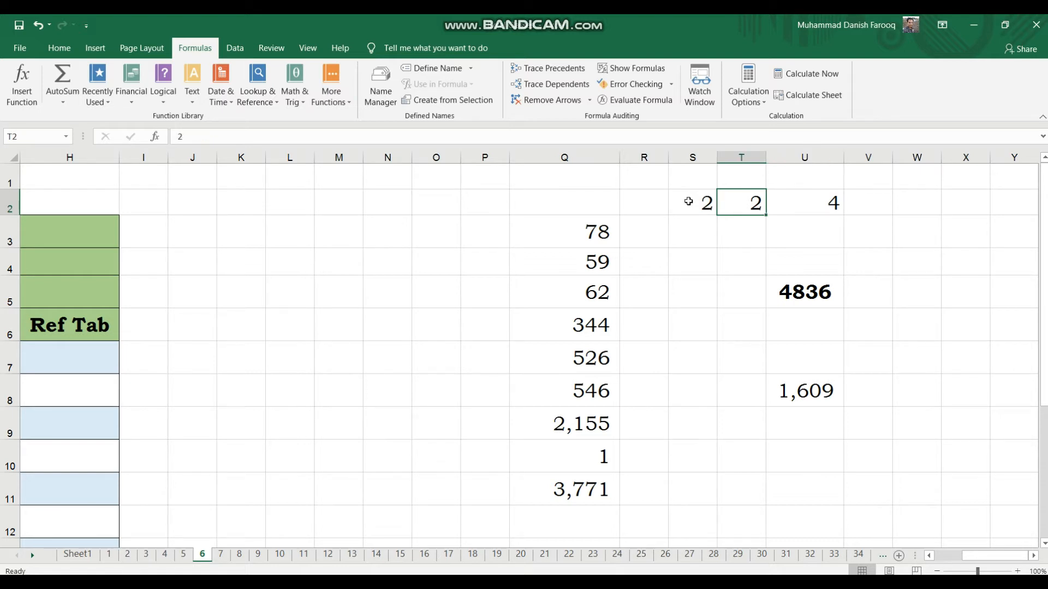
text(3)
key(Return)
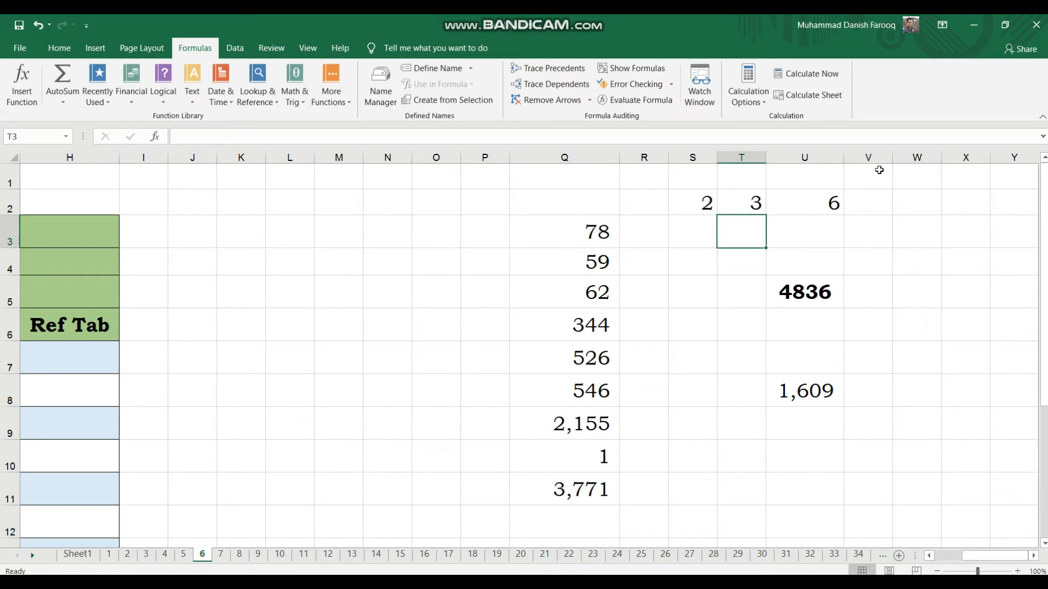
In U2, enter a formula multiplying 2 by 2, then clear the cell's contents.
click(879, 195)
click(818, 202)
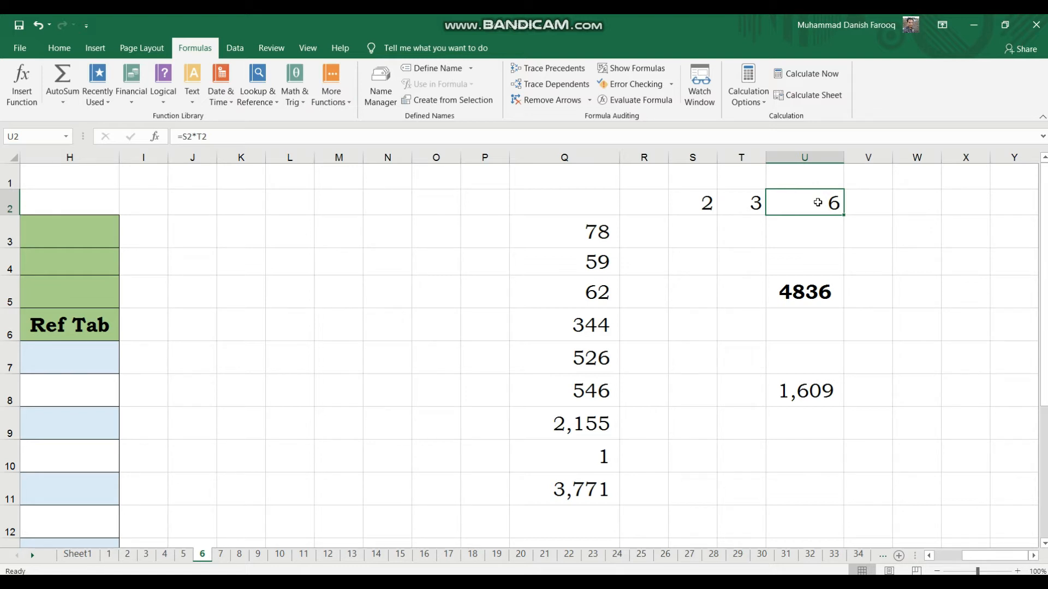
text(=)
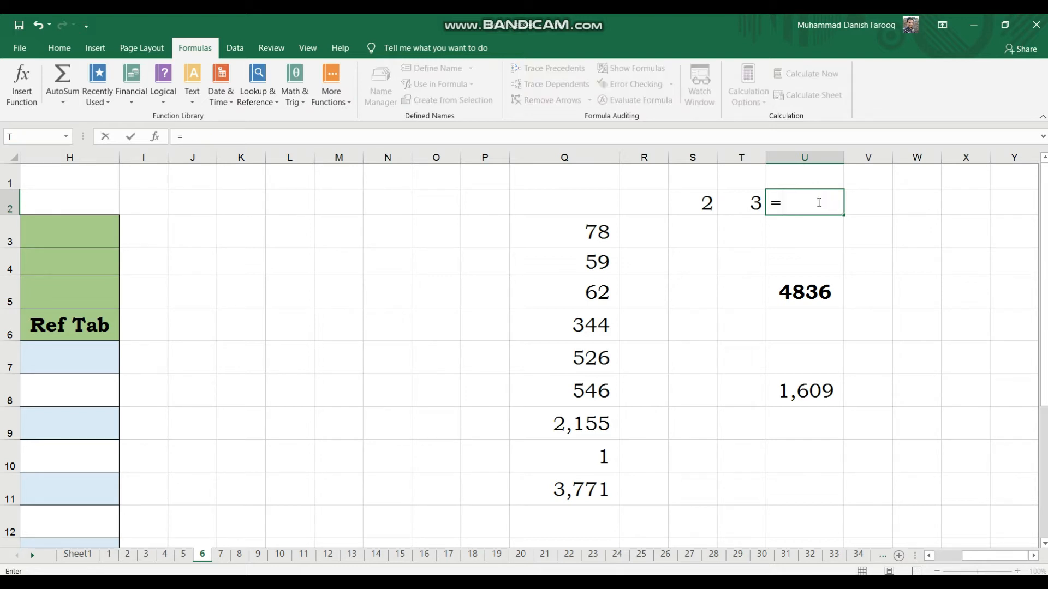
text(4)
key(BackSpace)
text(2)
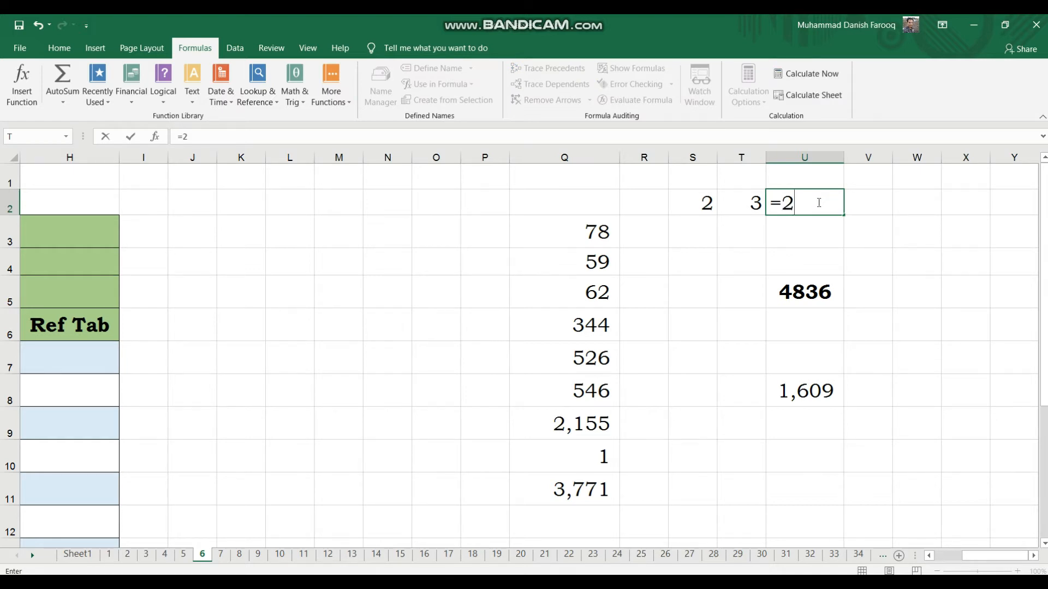
text(*2)
key(Return)
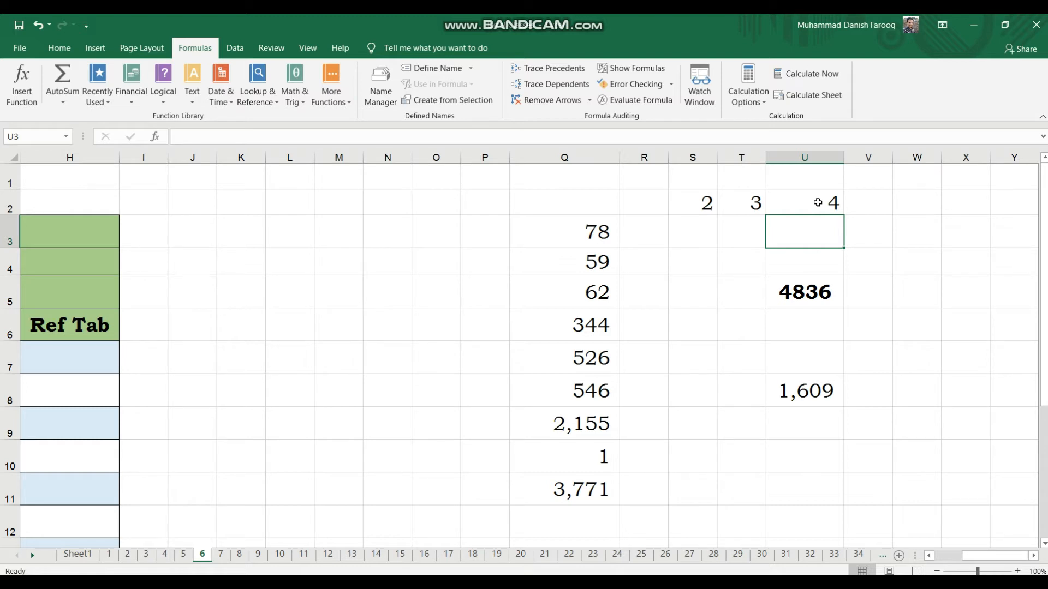
click(817, 202)
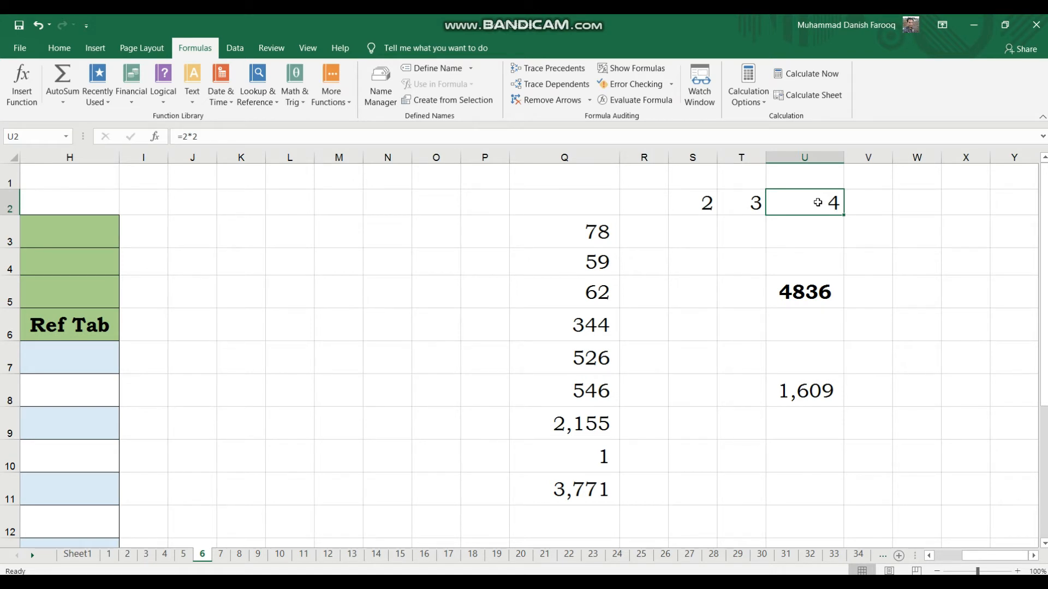
key(Delete)
In O4, enter a formula dividing Q3 by Q4.
key(Down)
key(Down)
key(Left)
key(Left)
key(Left)
key(Left)
key(Left)
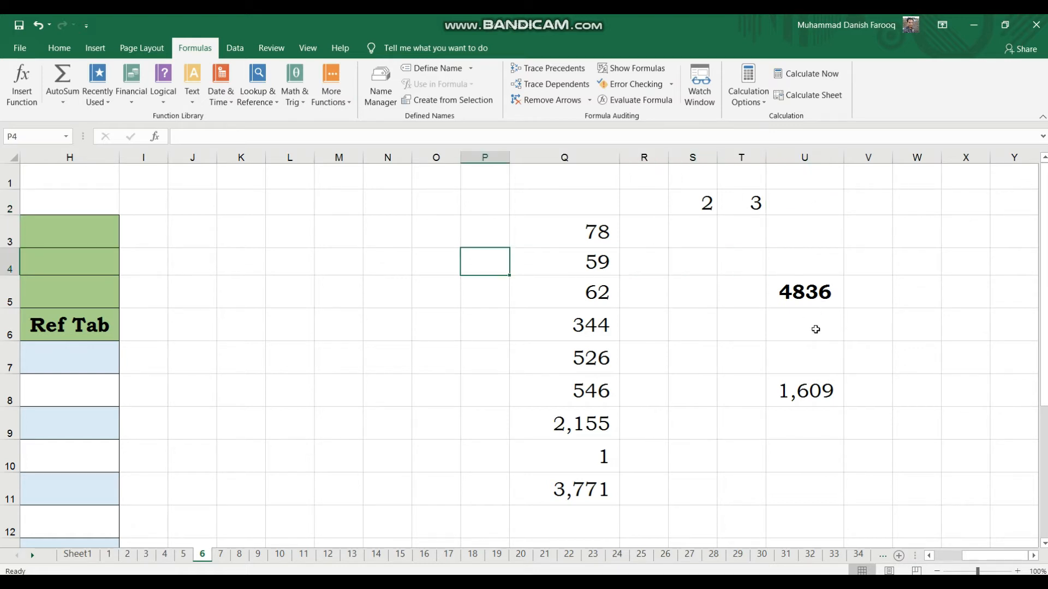
key(Left)
text(=)
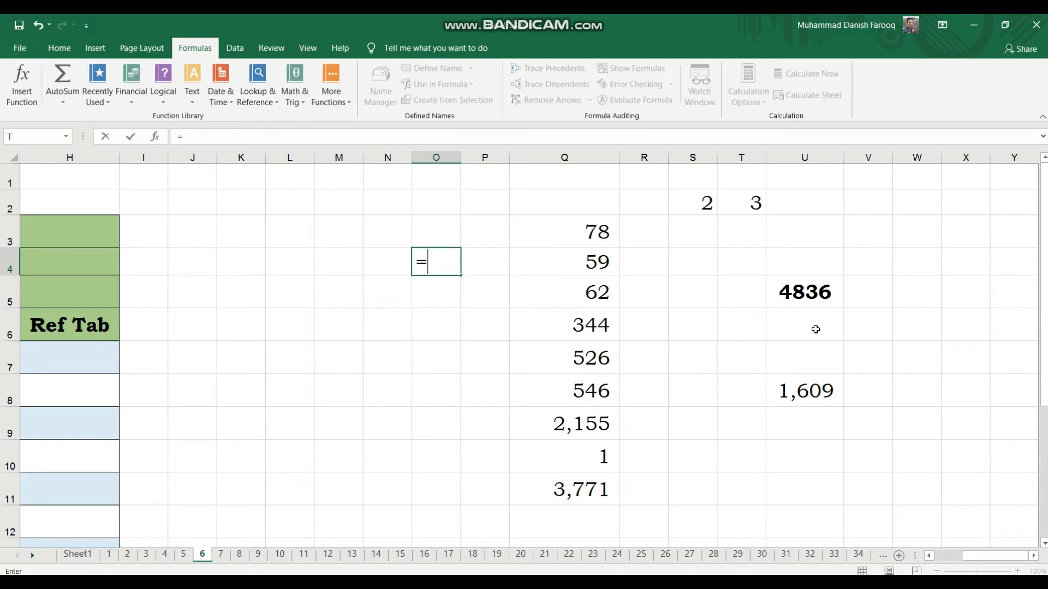
key(Right)
key(Right)
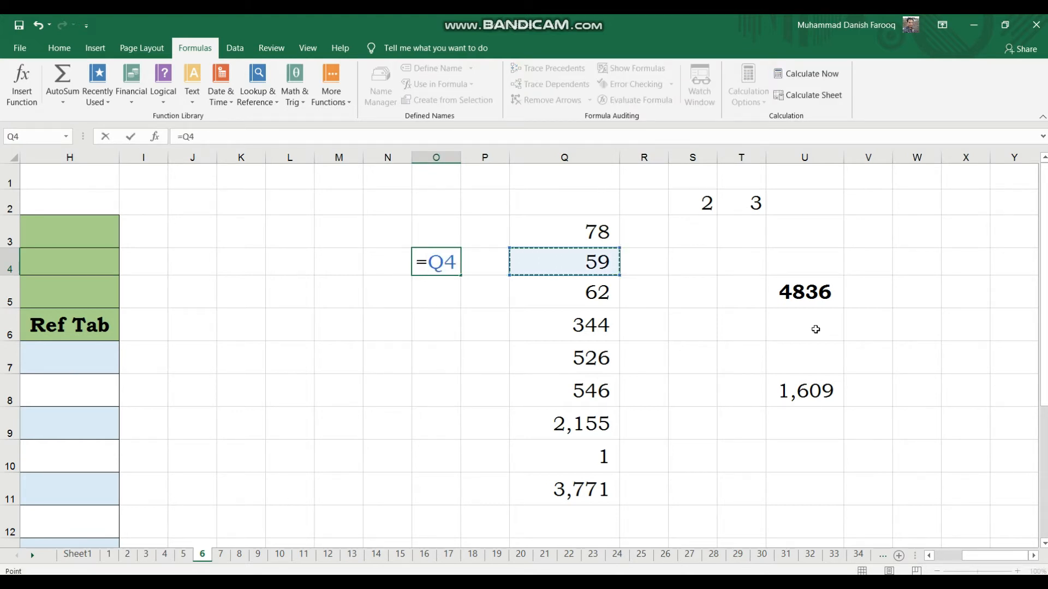
key(Up)
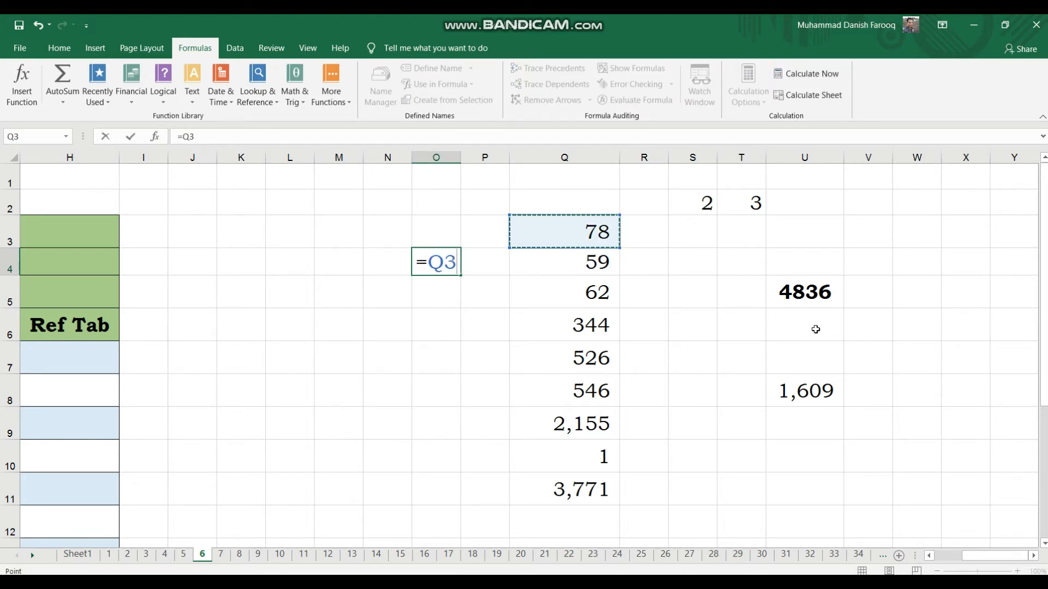
text(/)
key(Right)
key(Right)
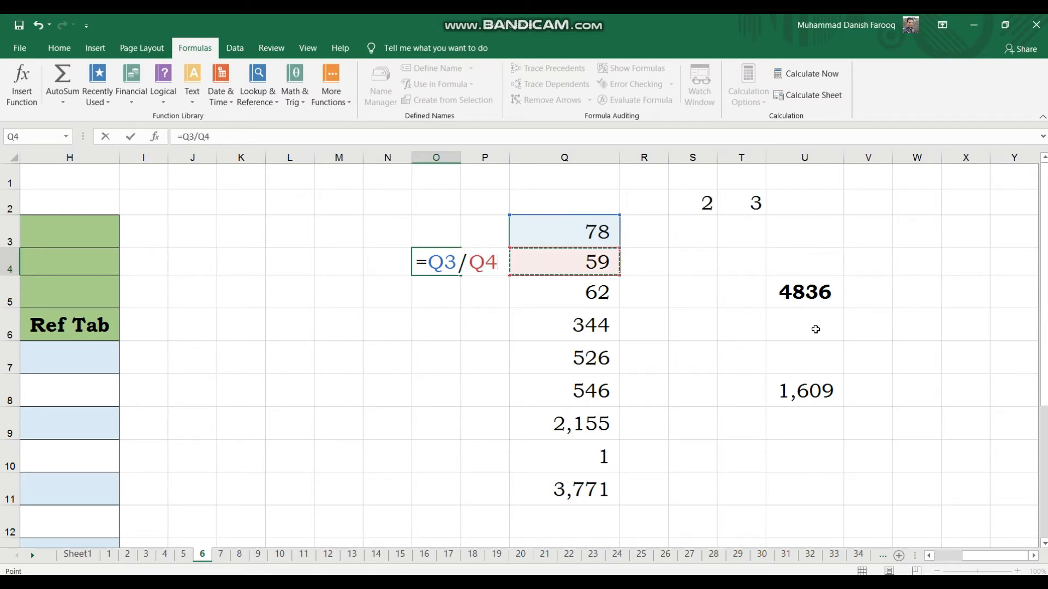
key(Return)
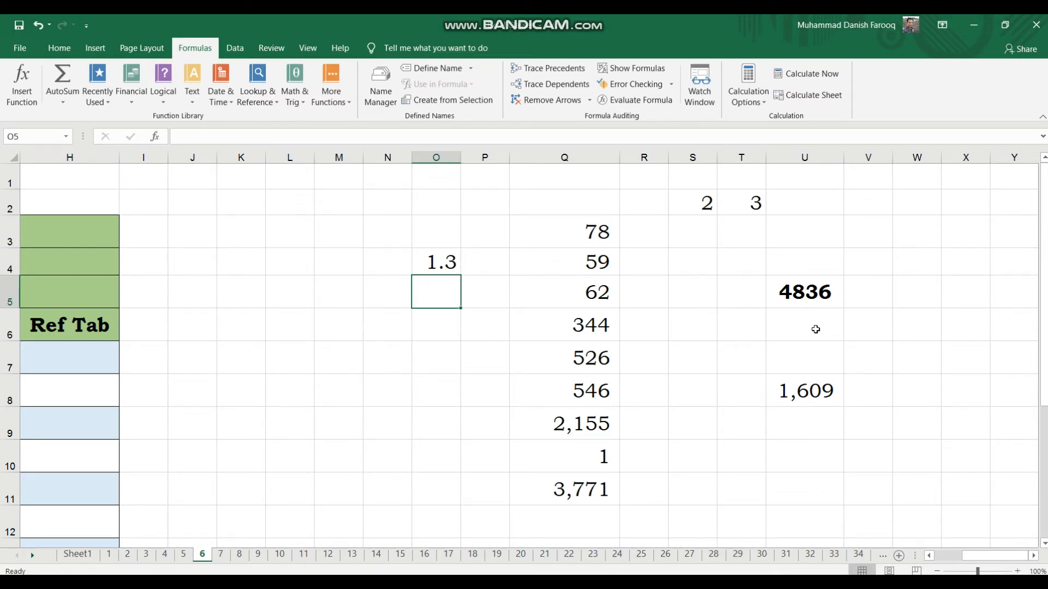
Set Q4 to 78, then restore it to 59.
key(Right)
key(Right)
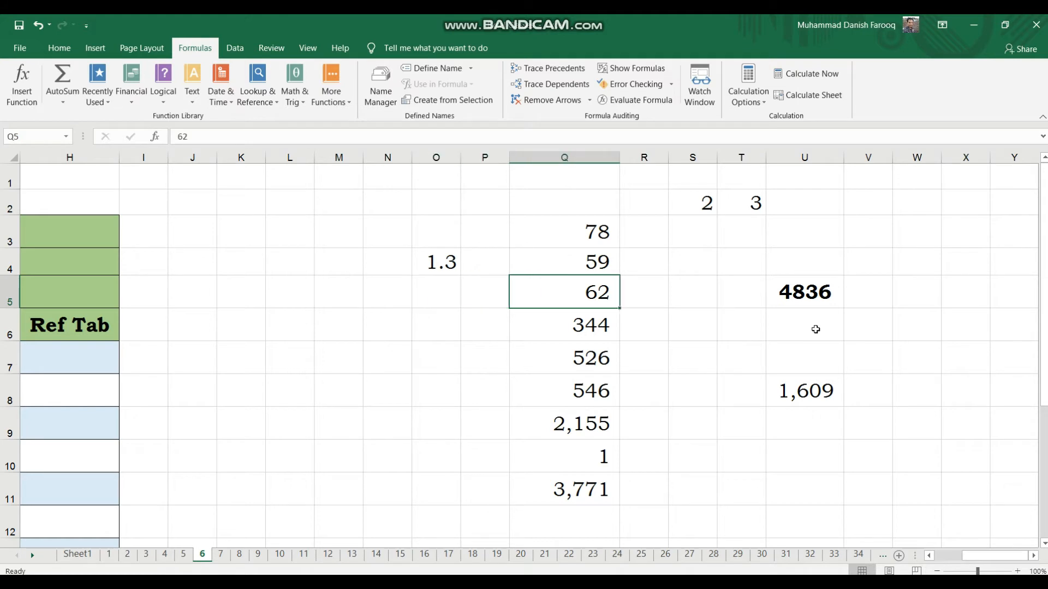
key(Up)
text(7)
key(Return)
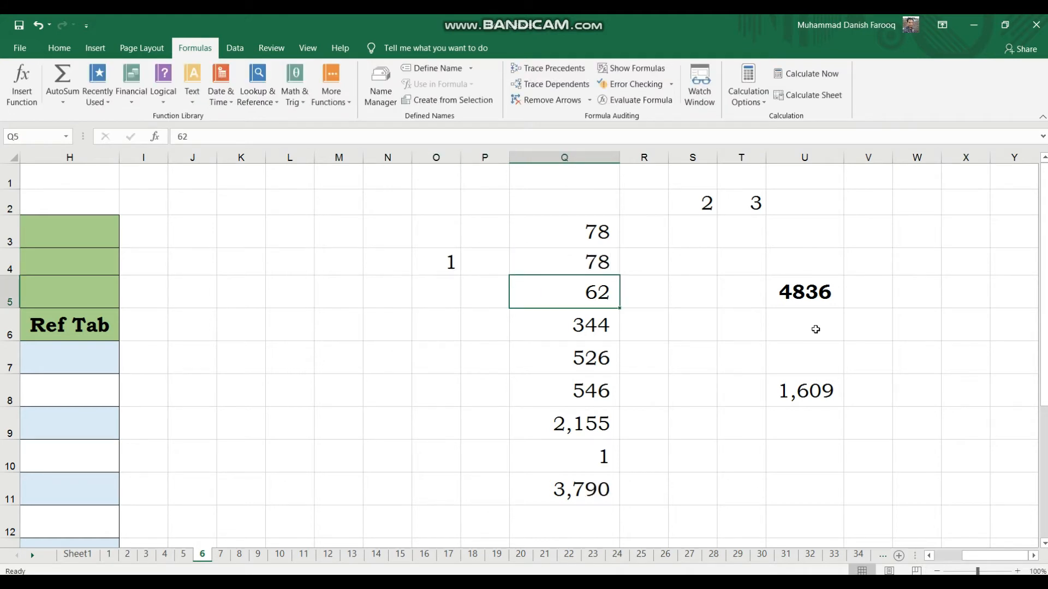
key(Up)
text(59)
key(Return)
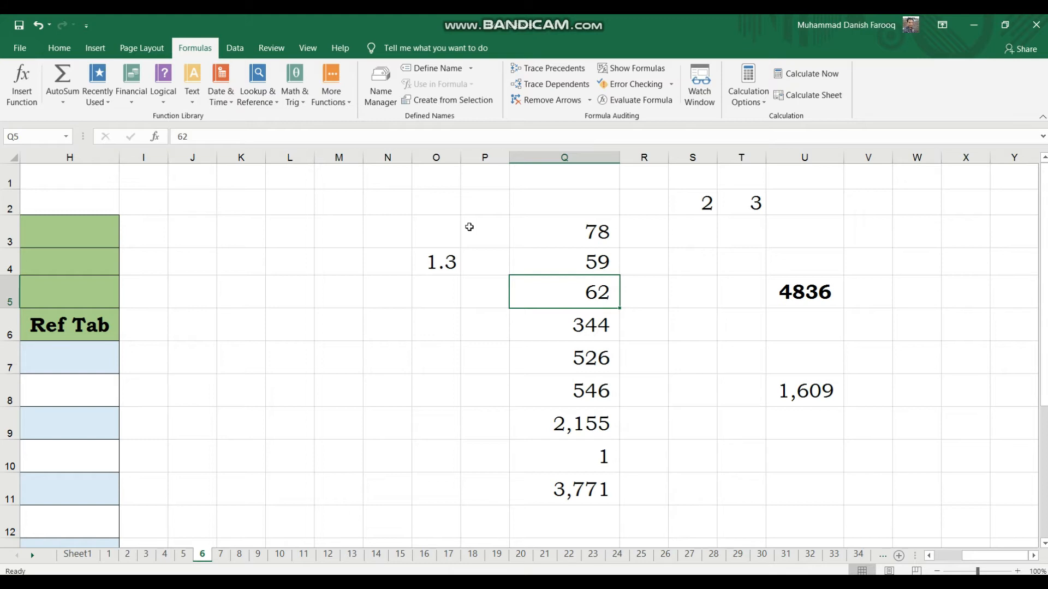
Set Q4 to 15 and Q3 to 3.
key(Left)
key(Left)
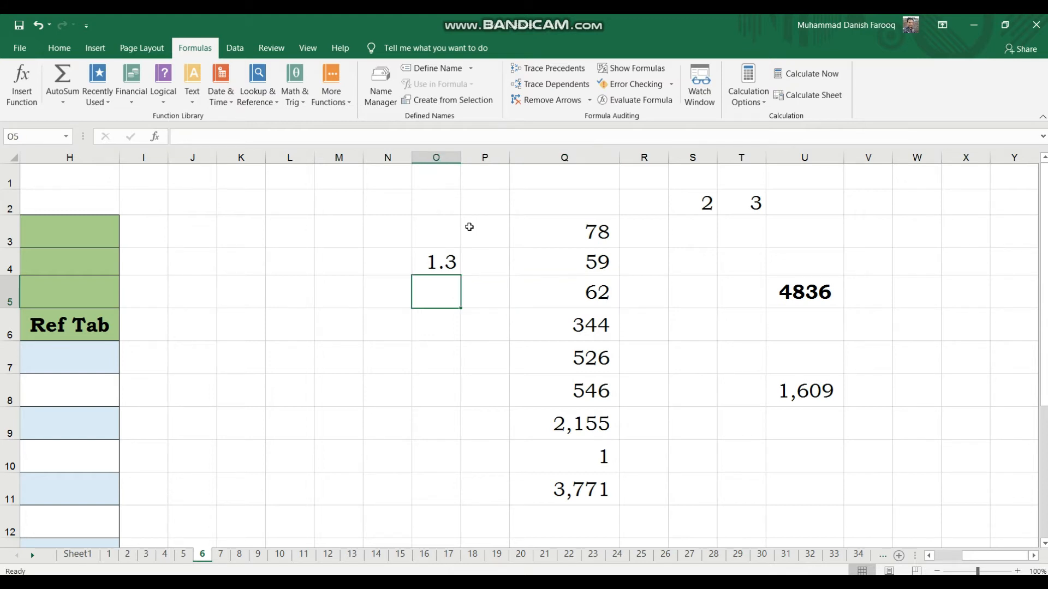
key(Right)
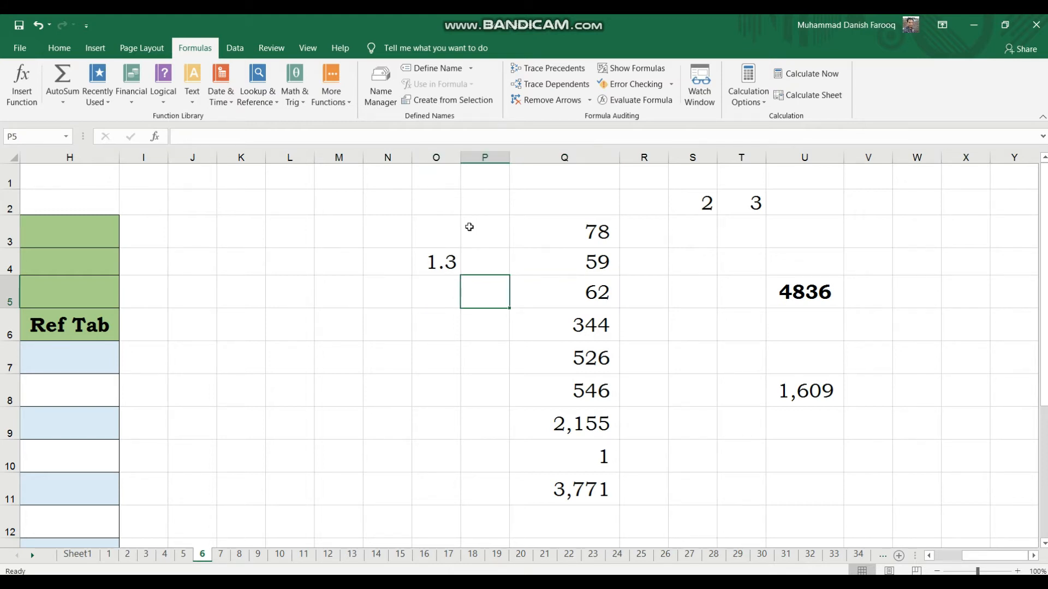
key(Right)
key(Up)
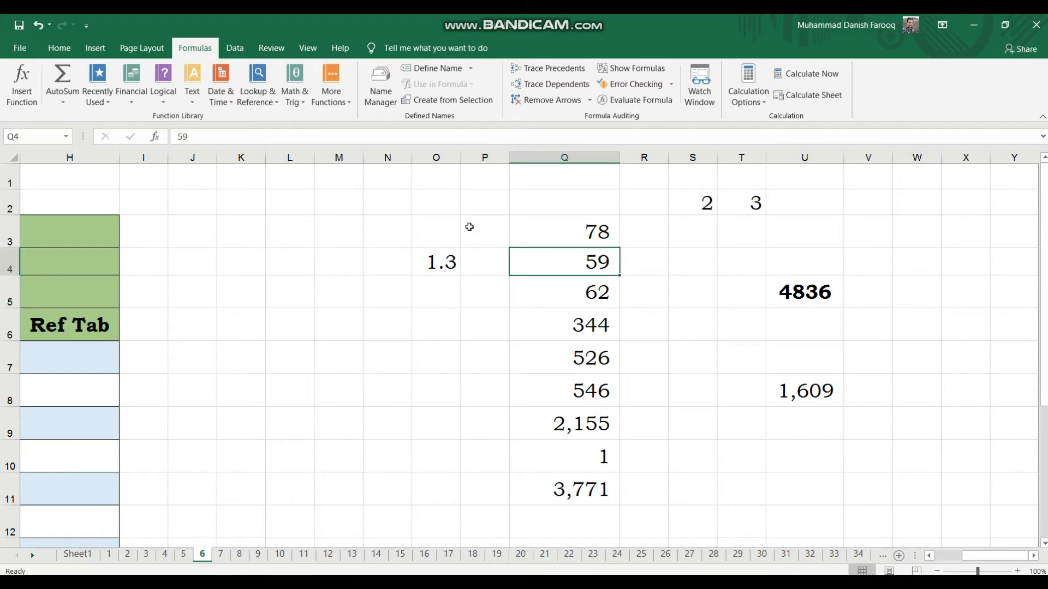
text(15)
key(Up)
text(3)
key(Return)
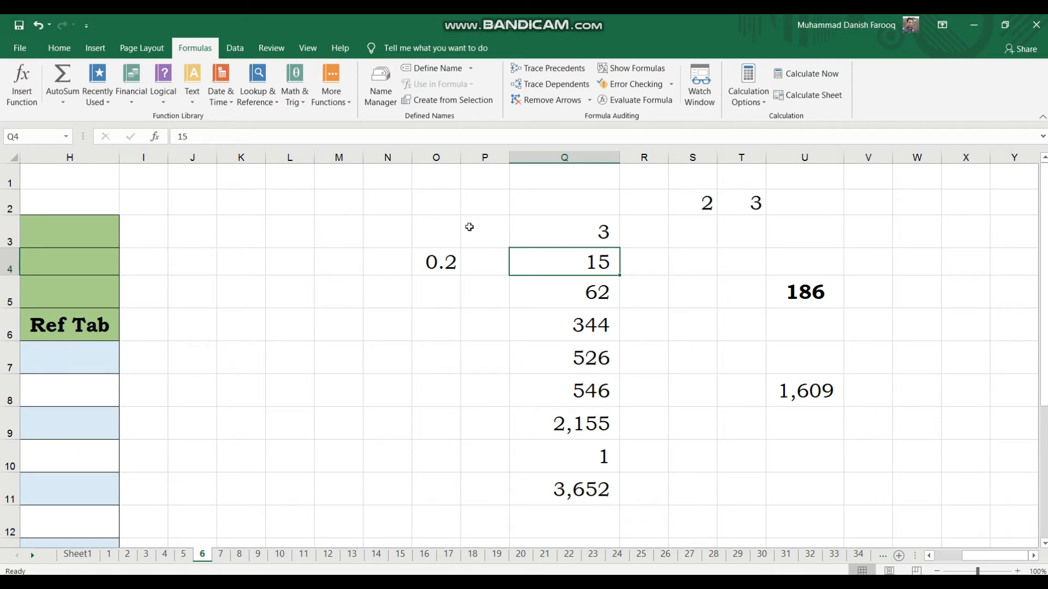
Examine the division formula in O4 and the reference table's list of learning outcomes.
key(Left)
key(Left)
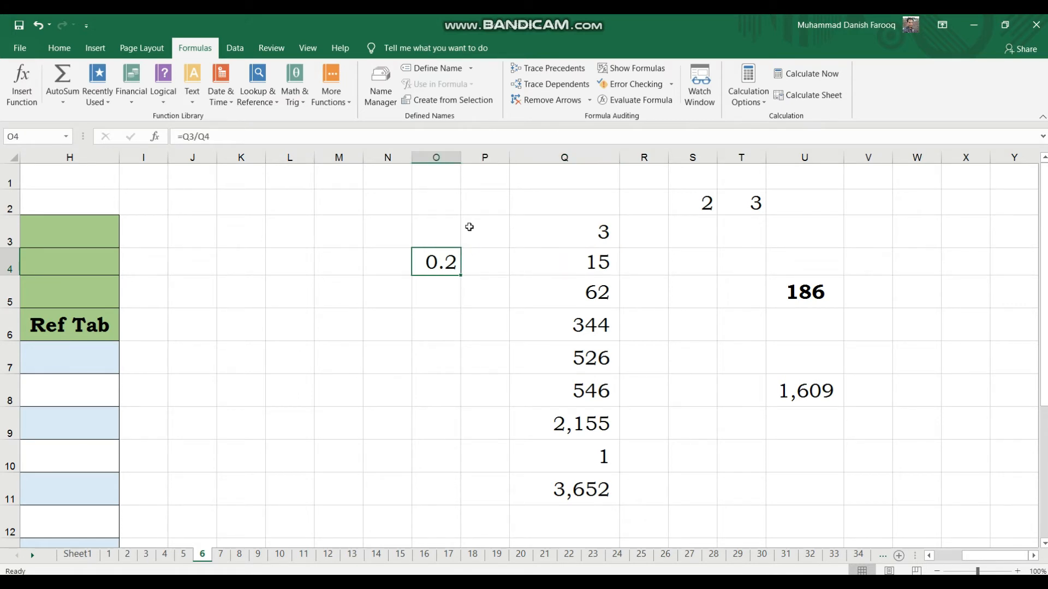
key(Left)
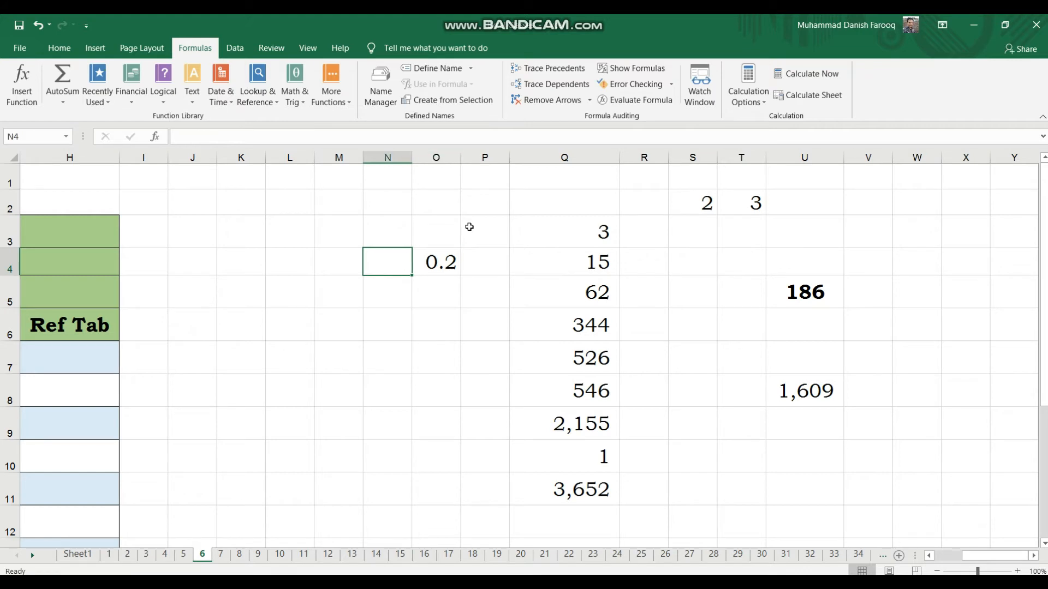
scroll(456, 360, down, 3)
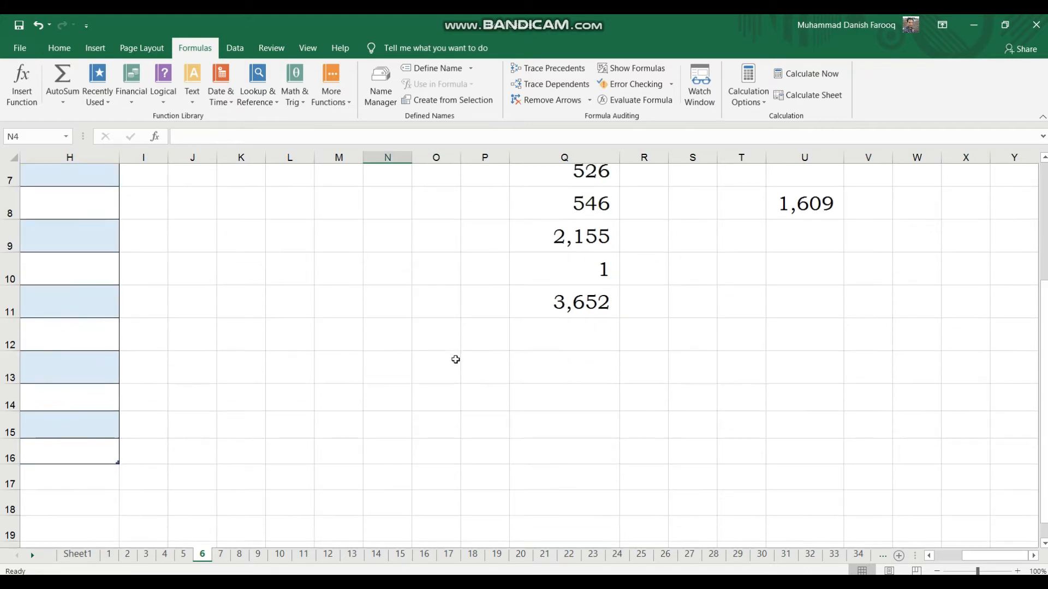
scroll(455, 360, left, 2)
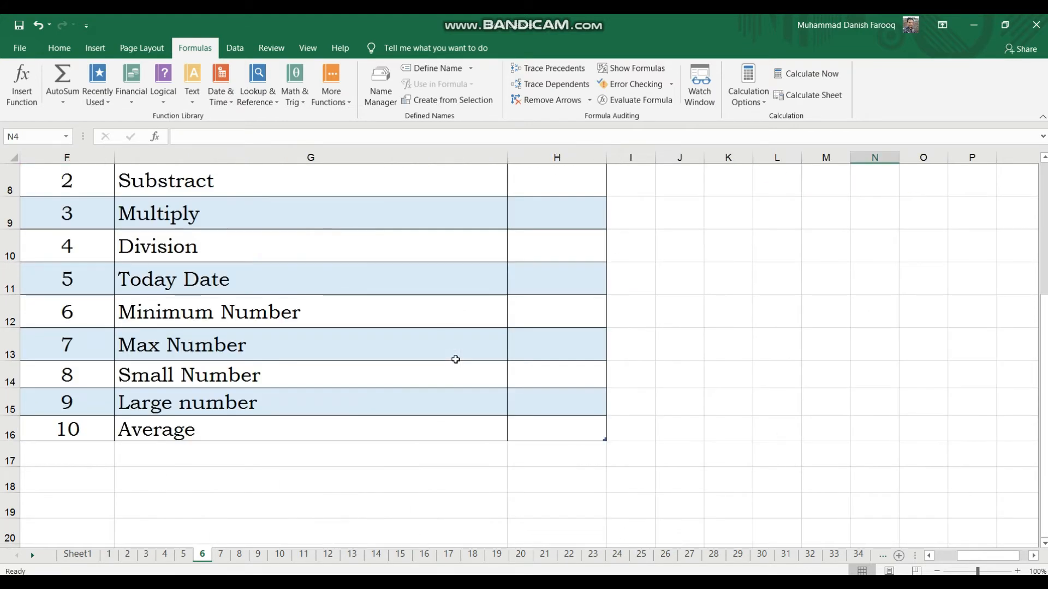
scroll(455, 359, up, 3)
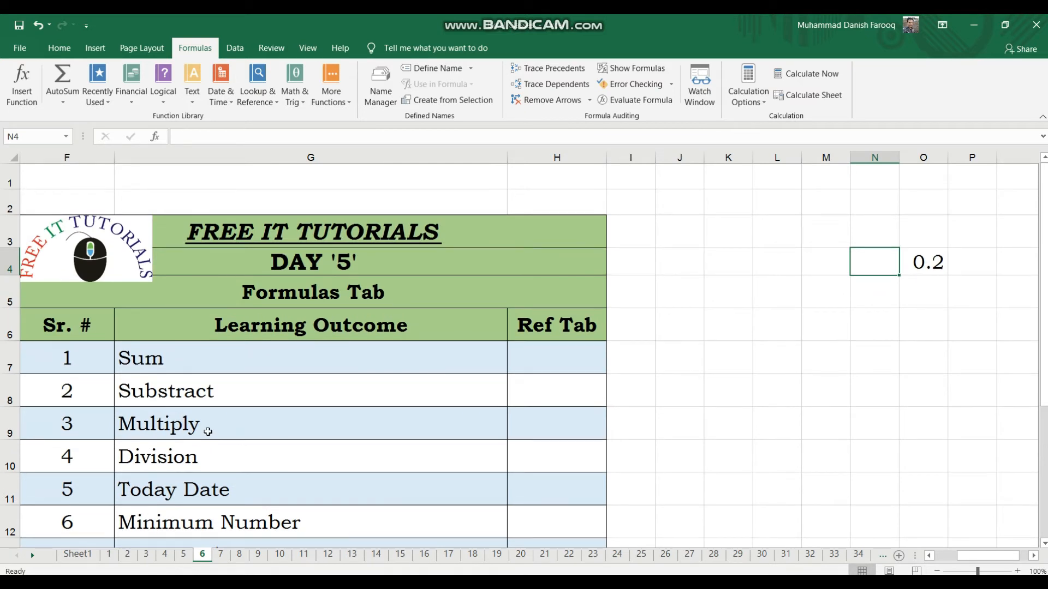
click(208, 432)
click(204, 457)
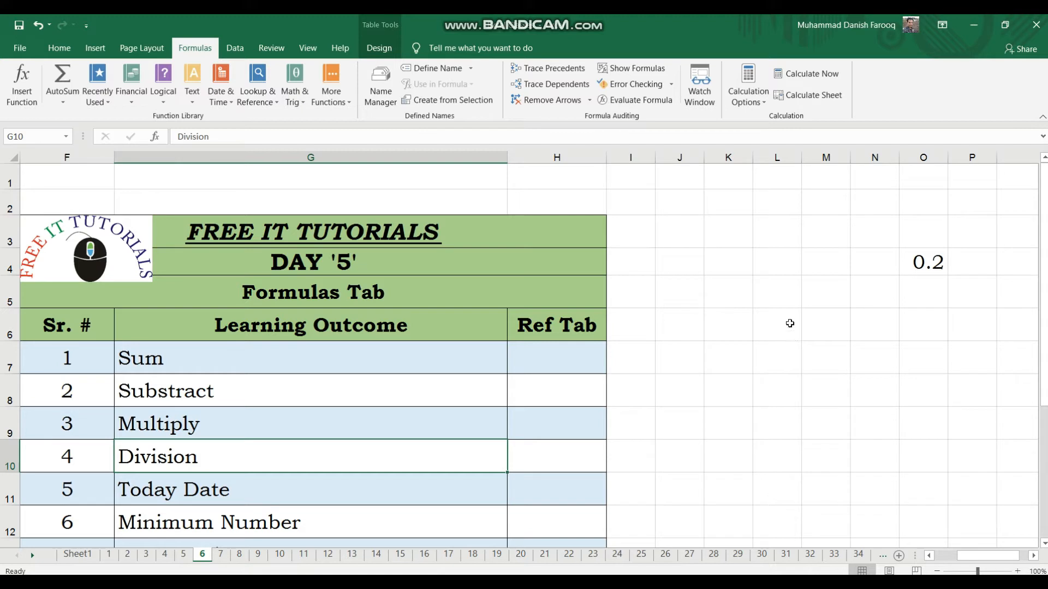
click(784, 257)
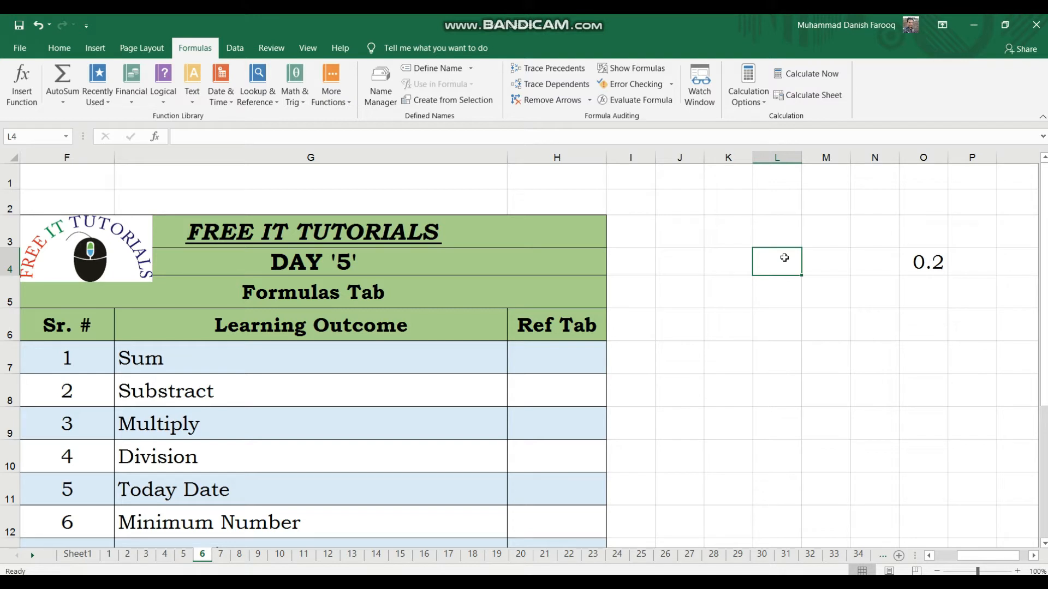
key(Left)
key(Right)
key(Right)
key(Right)
key(Right)
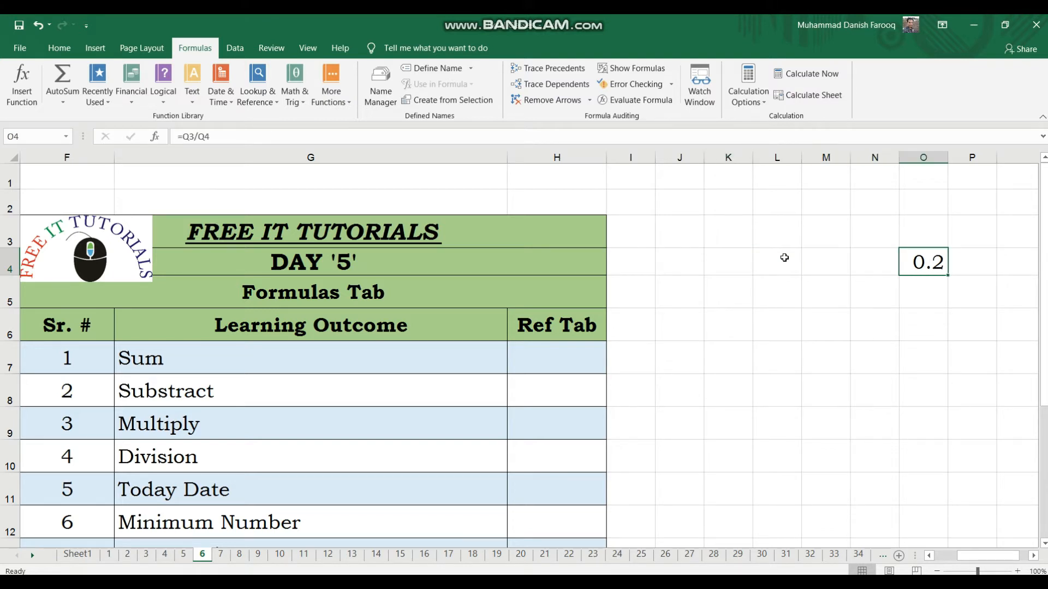
key(Right)
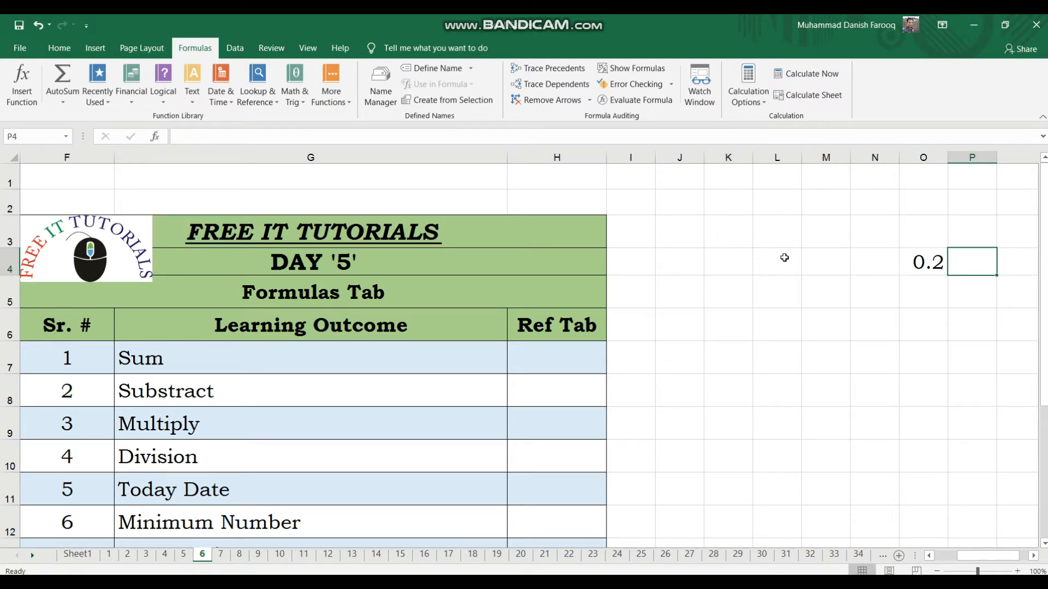
key(Right)
key(Right)
key(Left)
key(Left)
key(Left)
key(Left)
key(Left)
key(Left)
key(Left)
key(Left)
key(Left)
scroll(784, 258, left, 1)
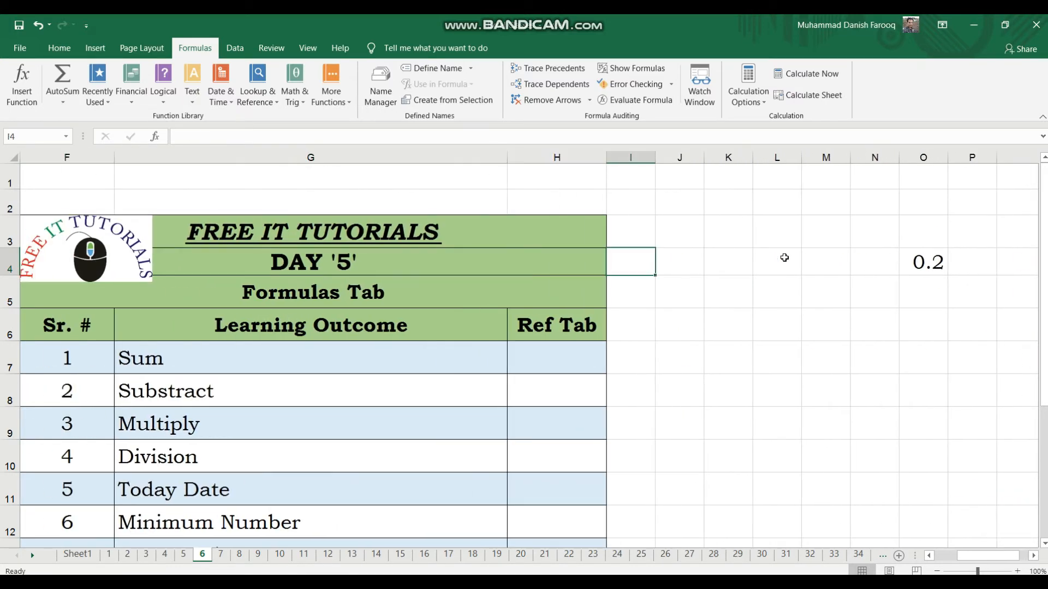
In J5, enter the TODAY() formula and widen column J to fit the date.
key(Right)
key(Down)
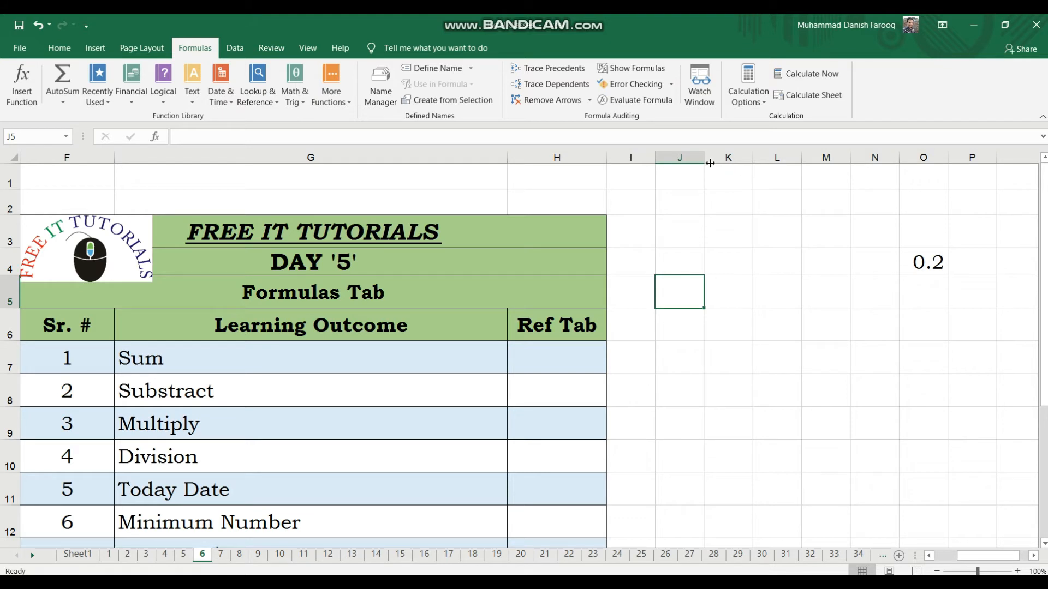
drag(707, 161, 778, 169)
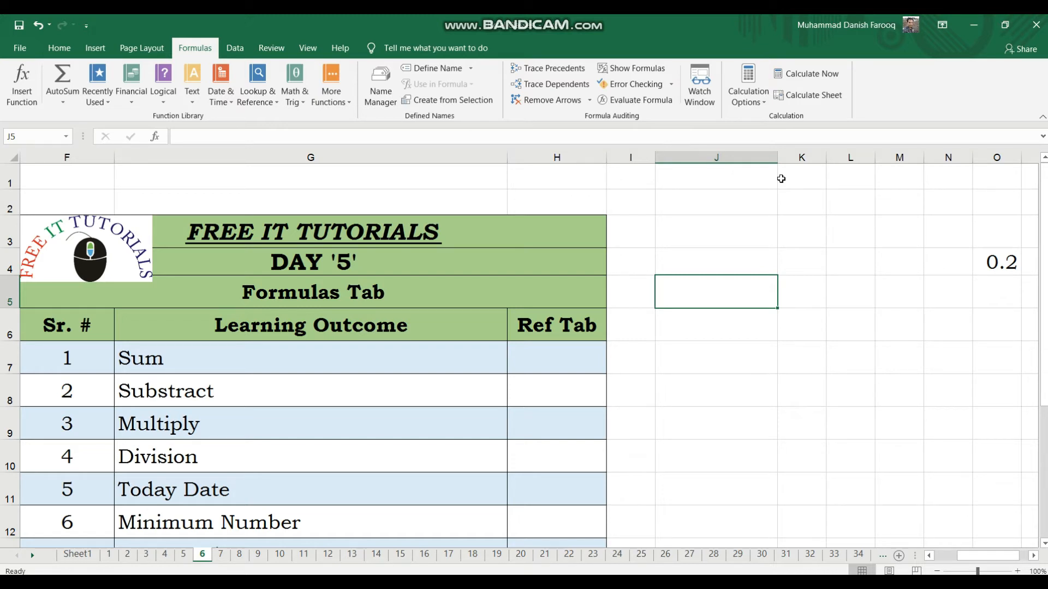
text(=t)
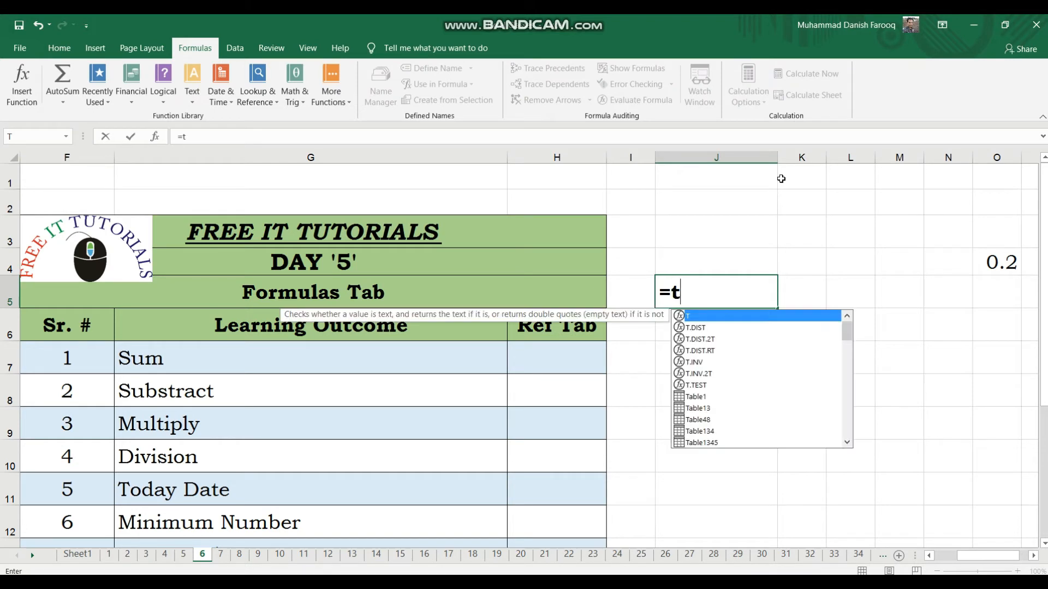
text(oday)
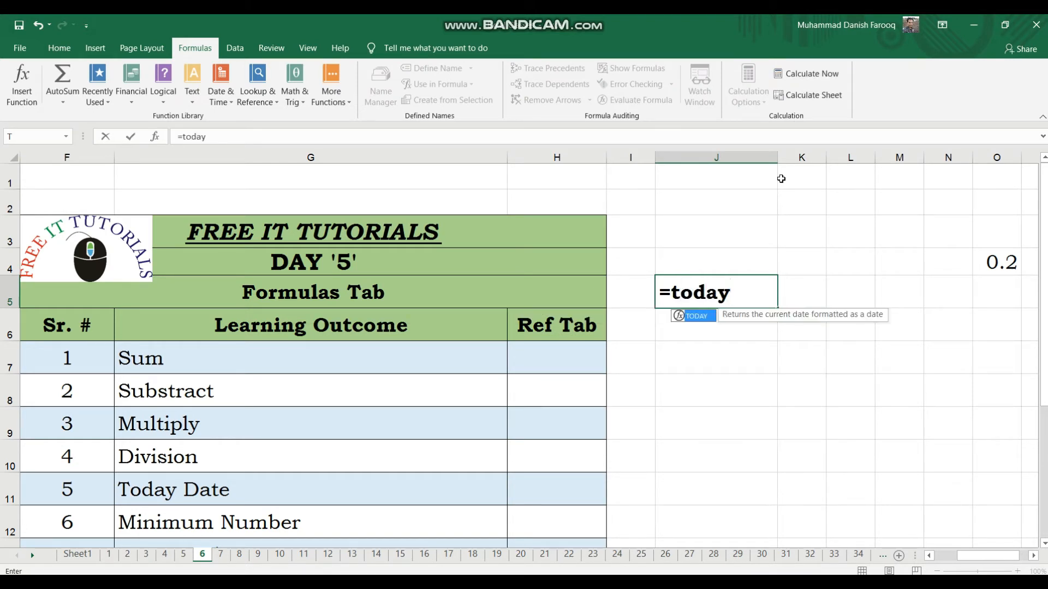
text(()
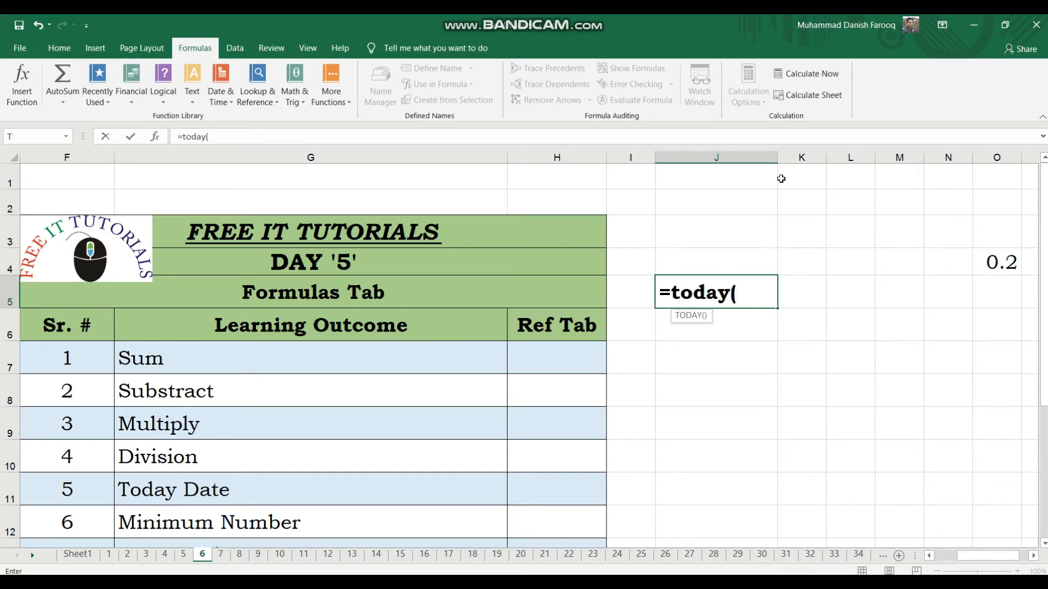
text())
key(Return)
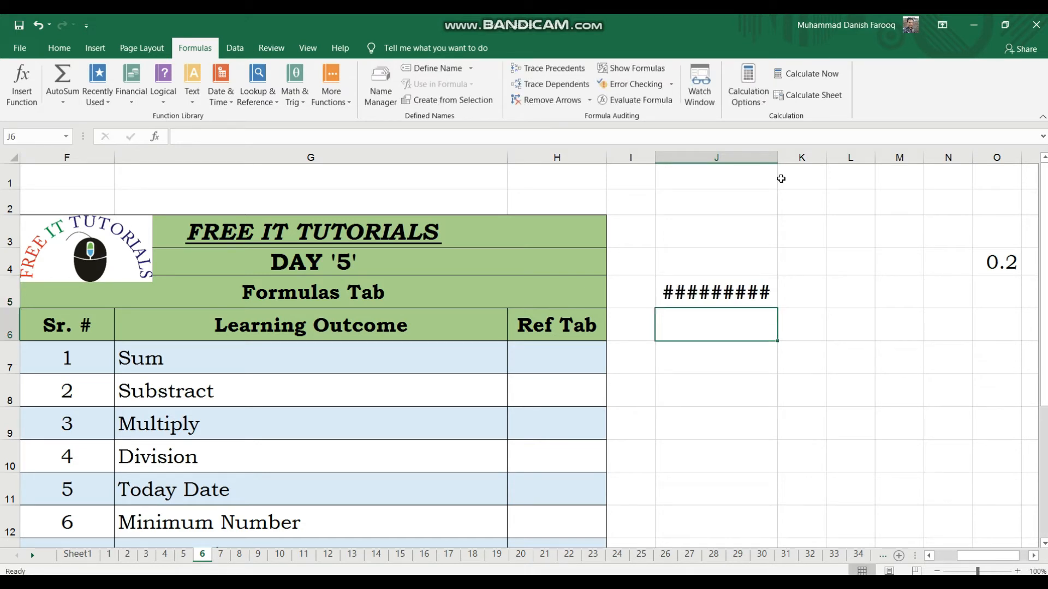
drag(778, 161, 815, 168)
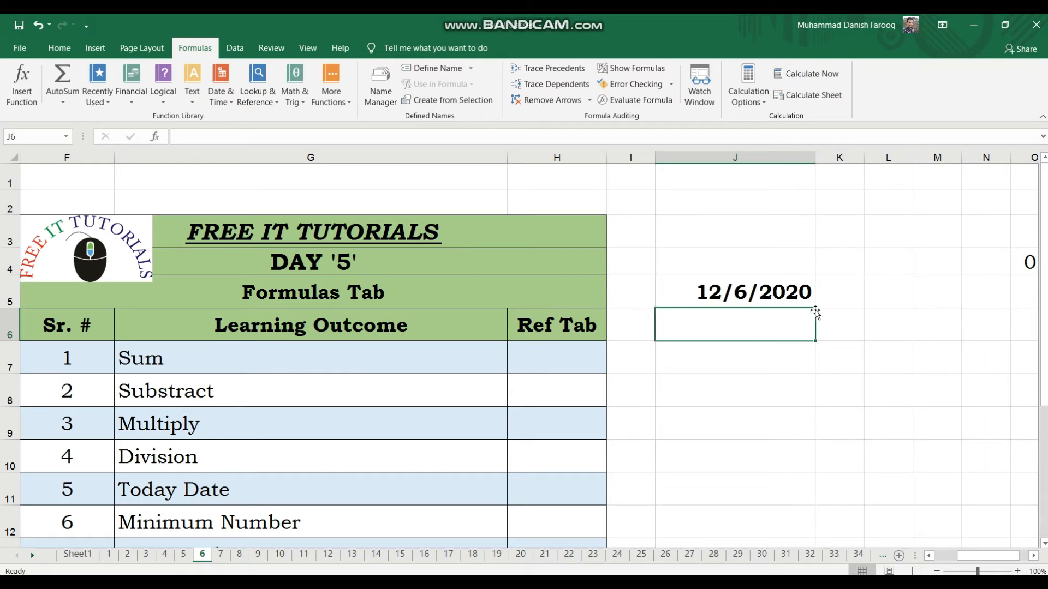
Inspect the TODAY() formula in J5 in the formula bar.
click(730, 283)
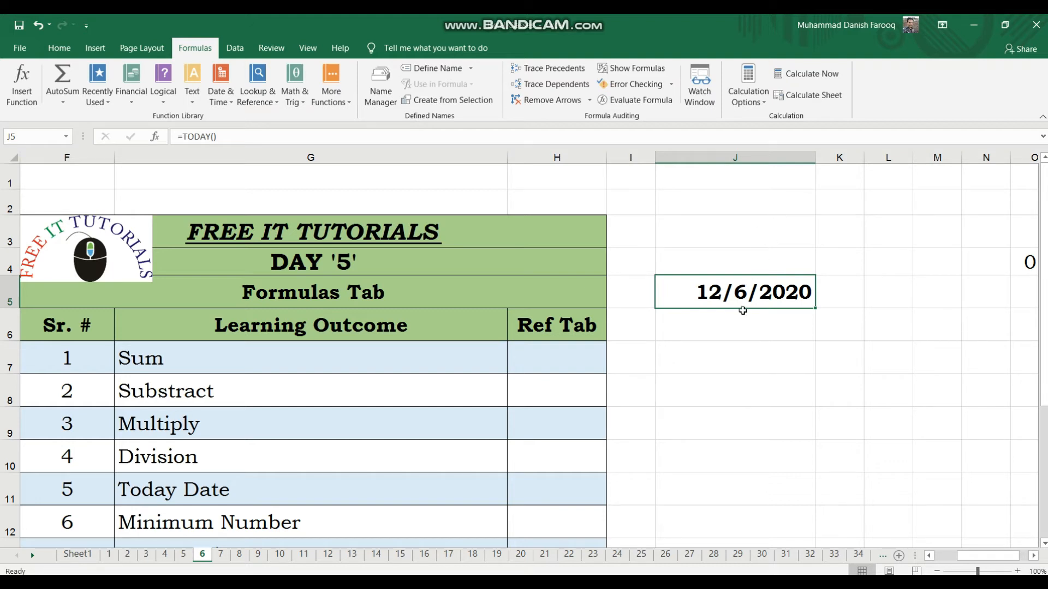
click(244, 141)
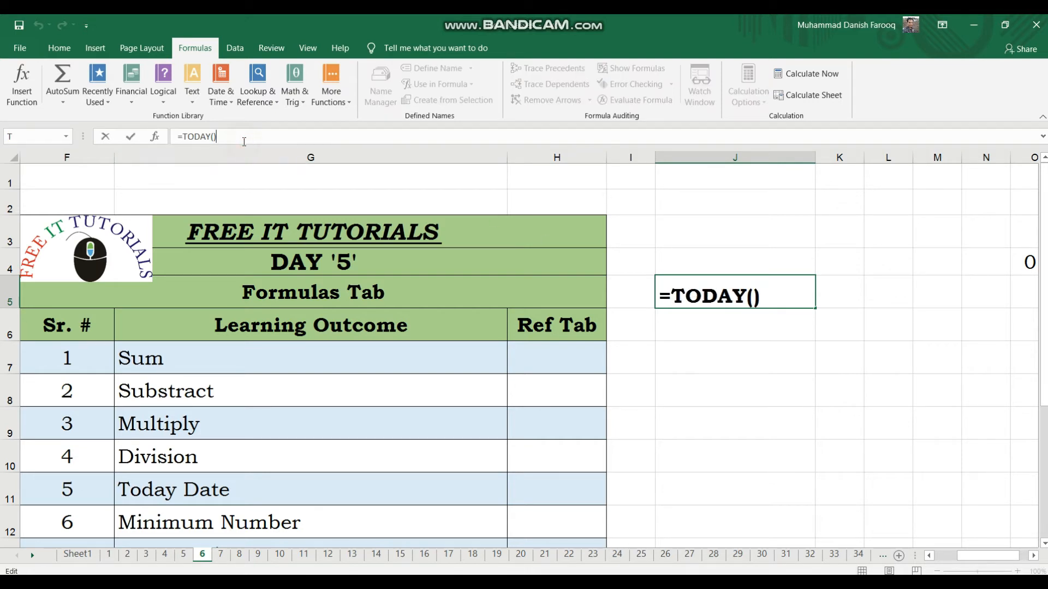
click(920, 497)
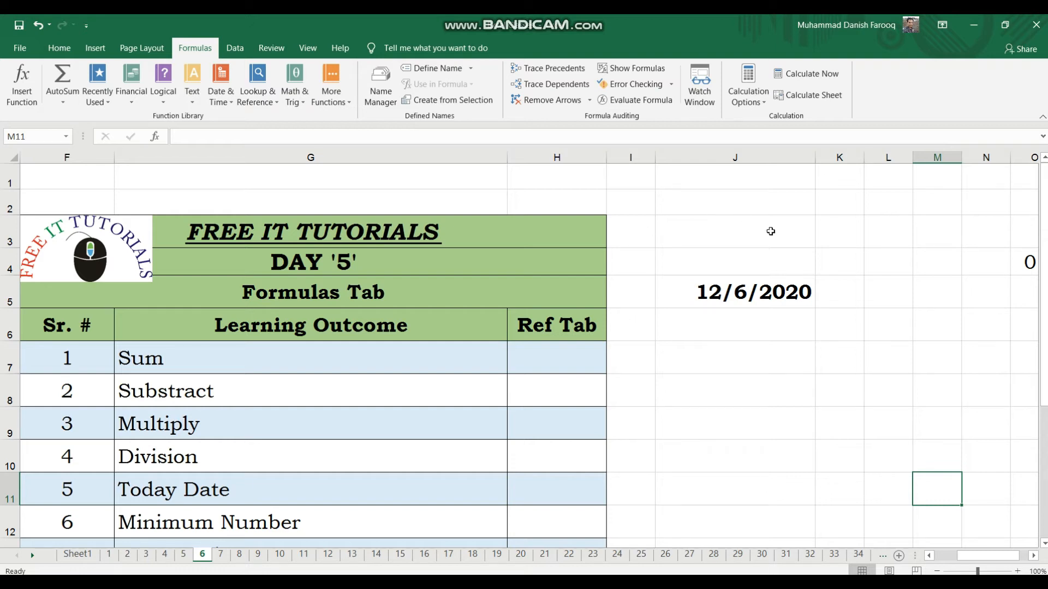
click(748, 290)
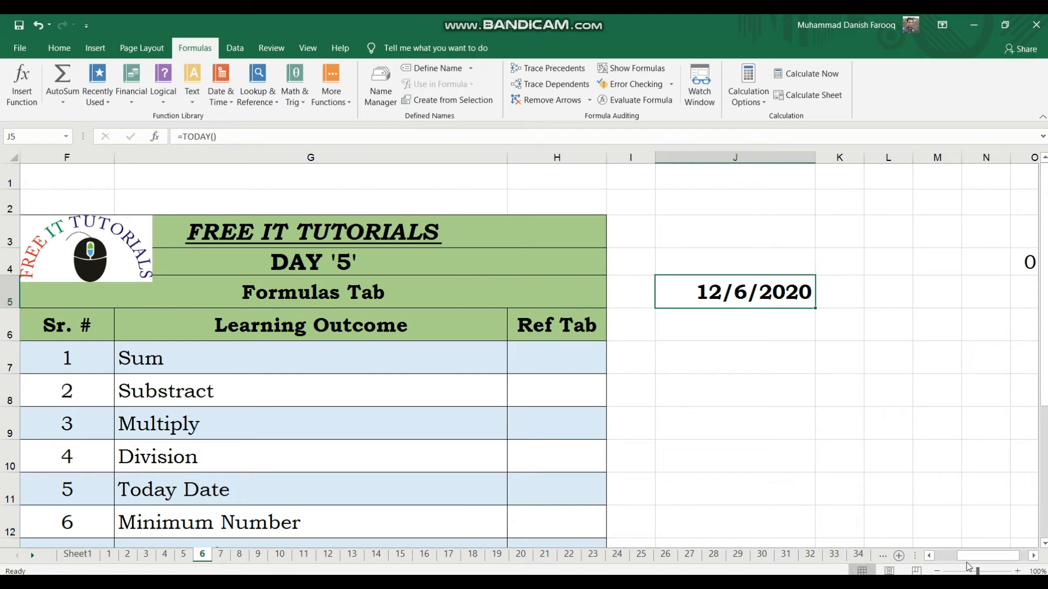
In Q12, enter a MIN formula covering the range Q3:Q11.
drag(971, 560, 1036, 559)
click(843, 475)
click(718, 453)
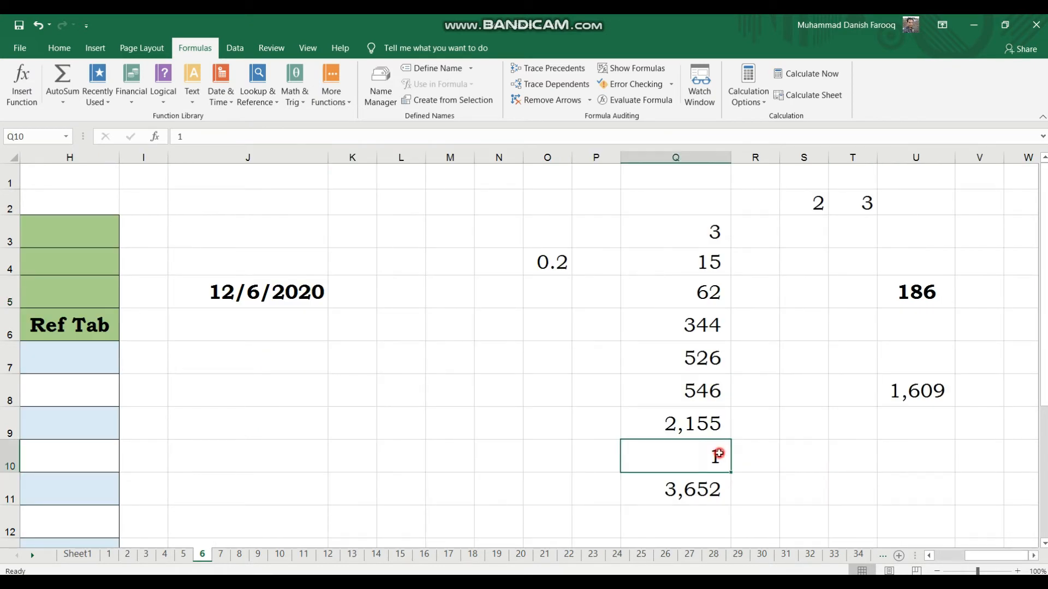
click(691, 243)
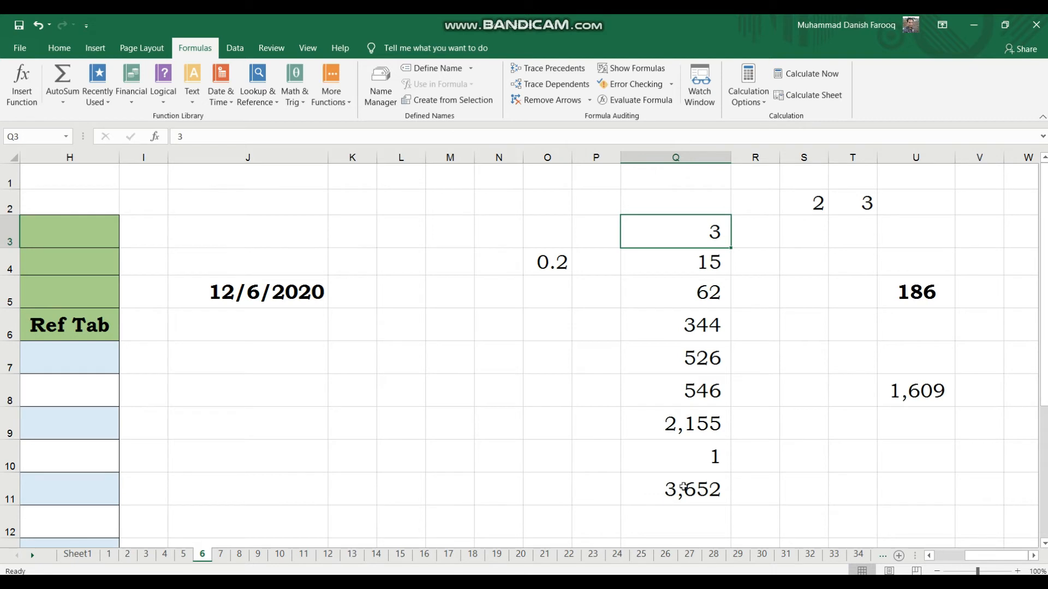
drag(688, 485, 815, 292)
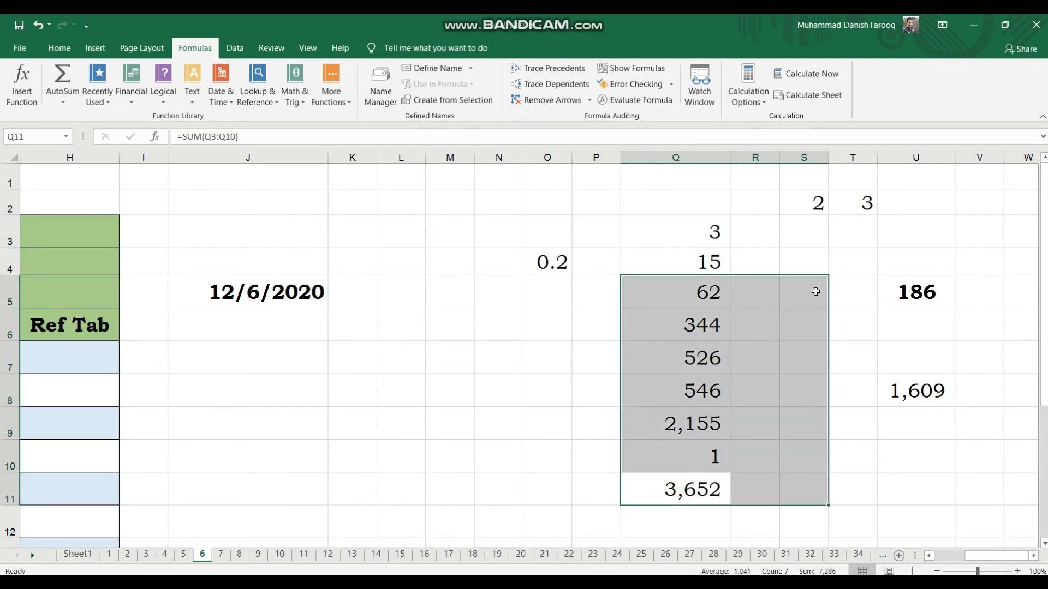
click(865, 333)
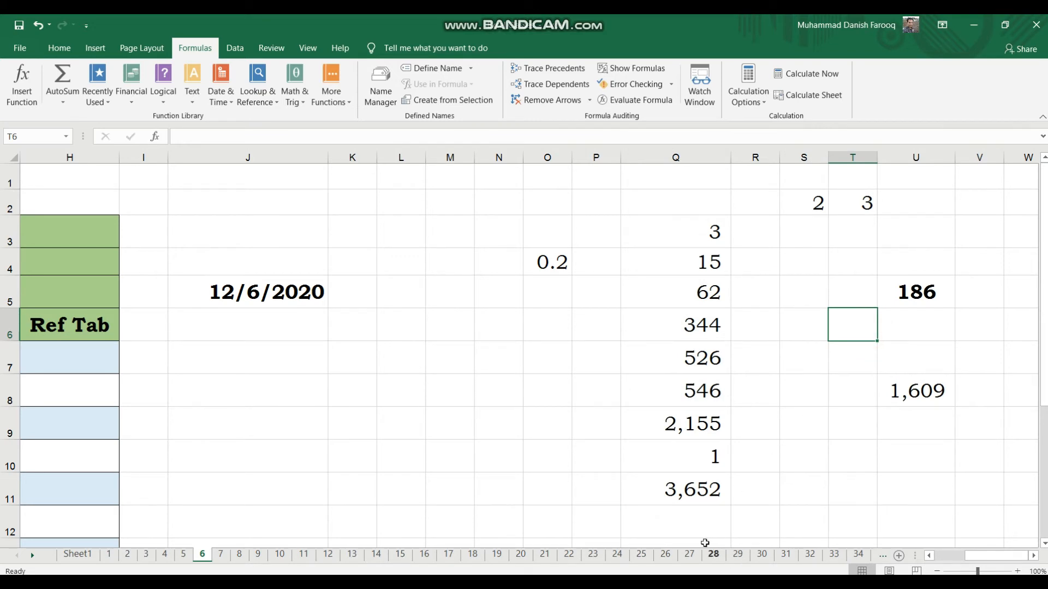
click(694, 526)
text(=)
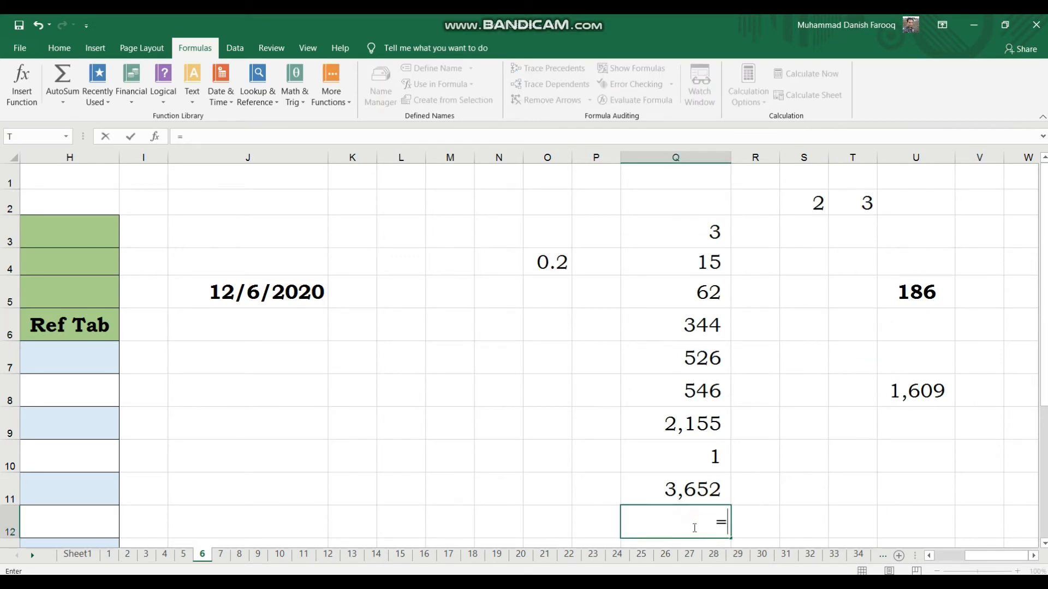
text(min)
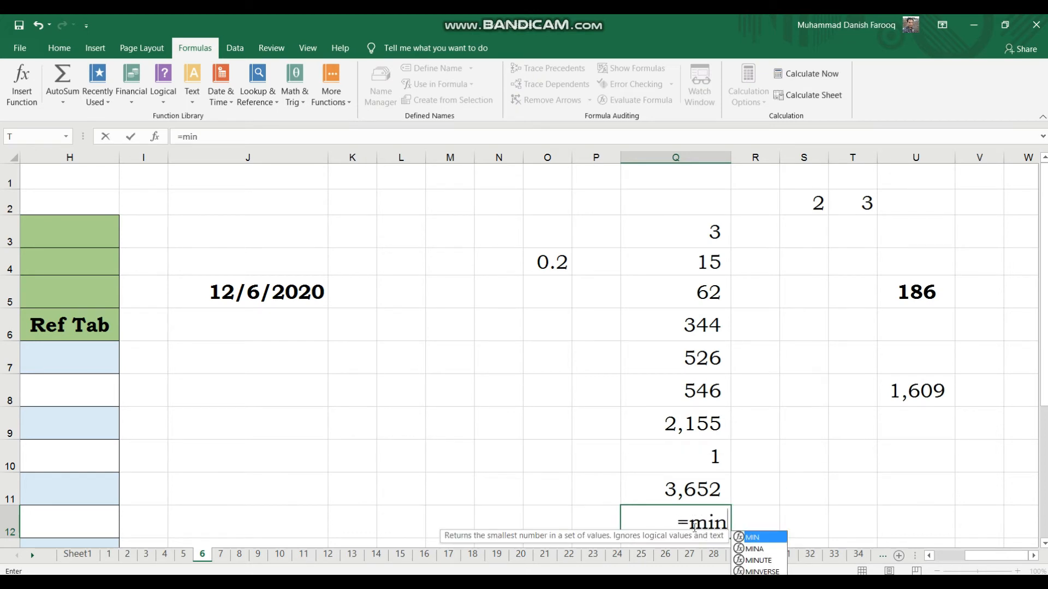
text(()
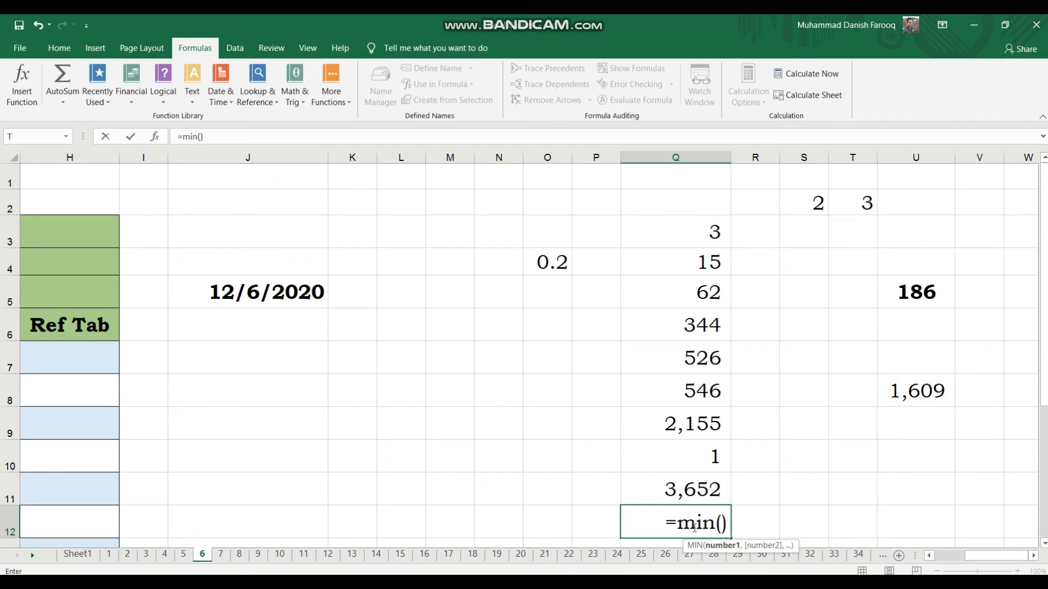
key(Up)
key(Up)
key(Up)
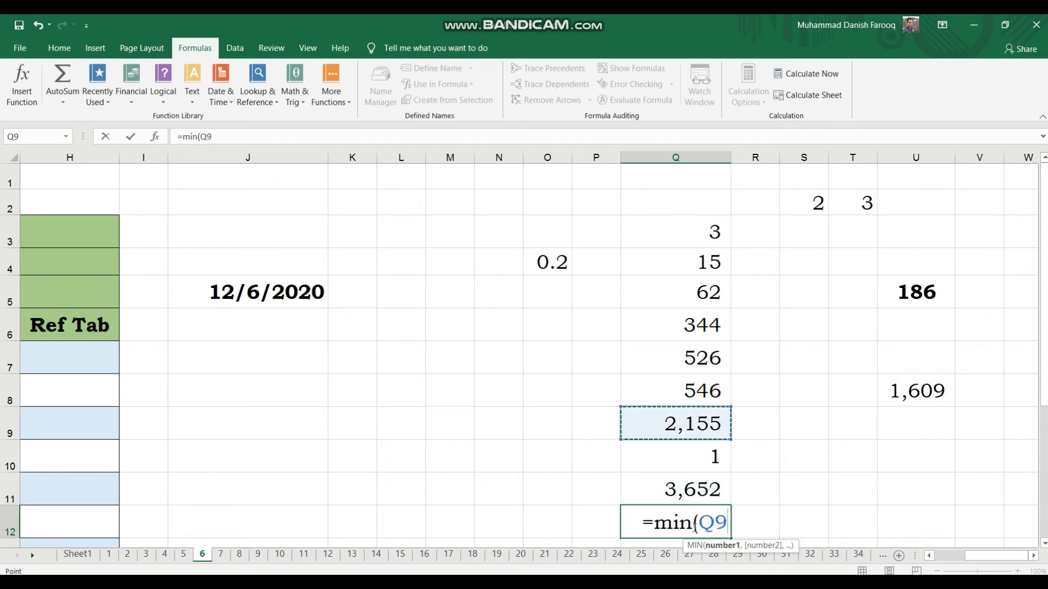
key(Down)
key(Down)
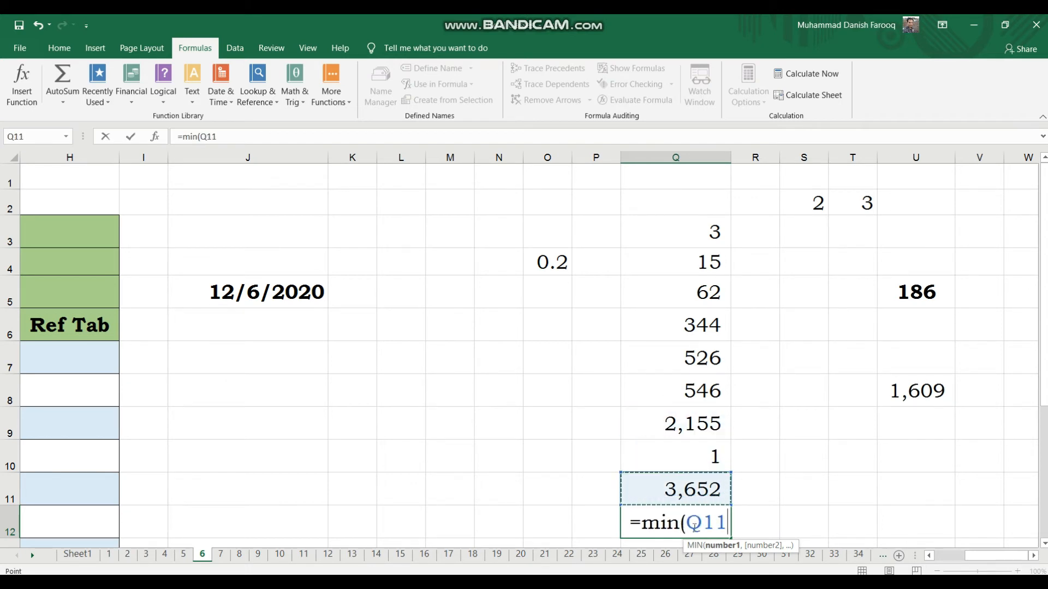
key(shift+Up)
key(shift+Up)
key(shift+Up)
key(shift+Up)
key(shift+Up)
key(shift+Up)
key(shift+Up)
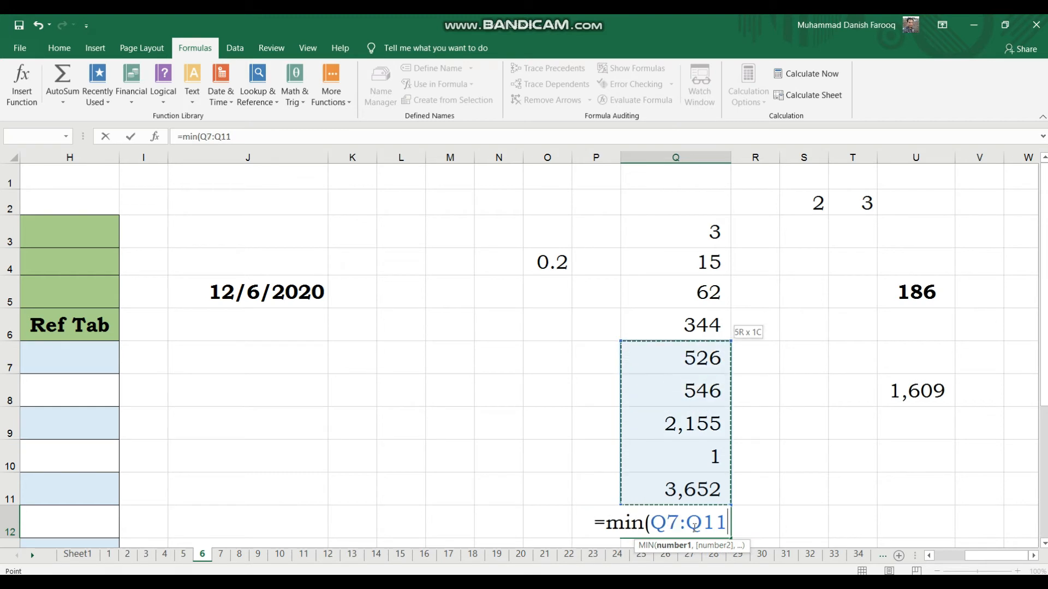
key(shift+Up)
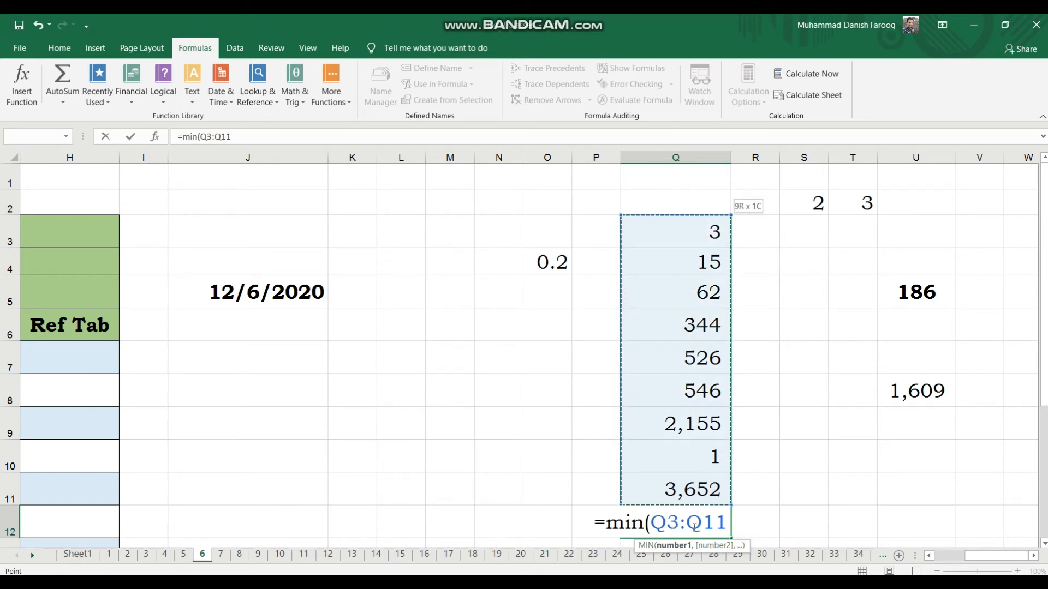
key(Return)
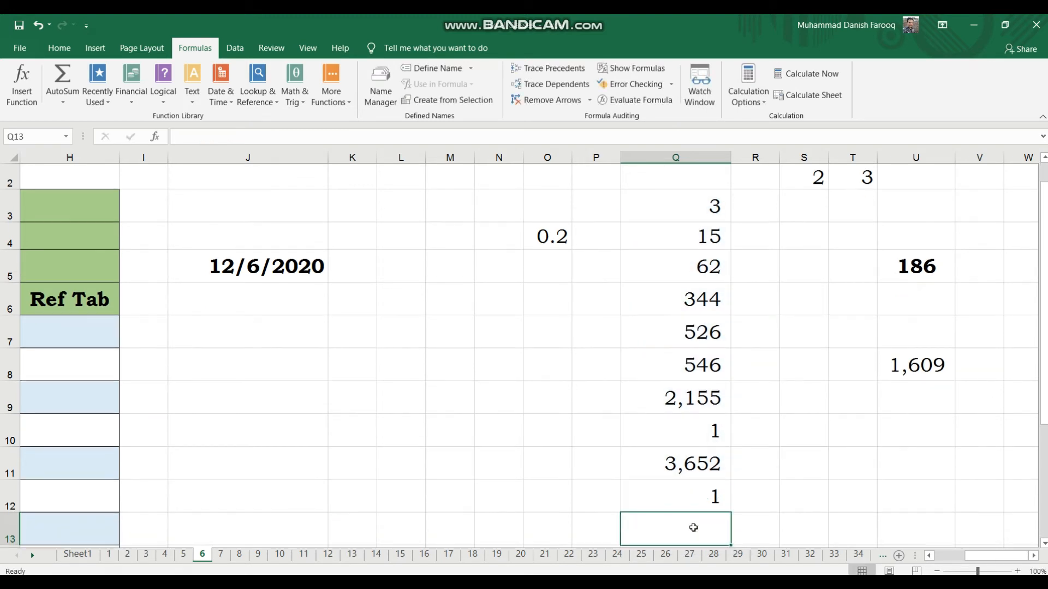
Clear the value in Q10 and set Q3 to 0.
click(715, 499)
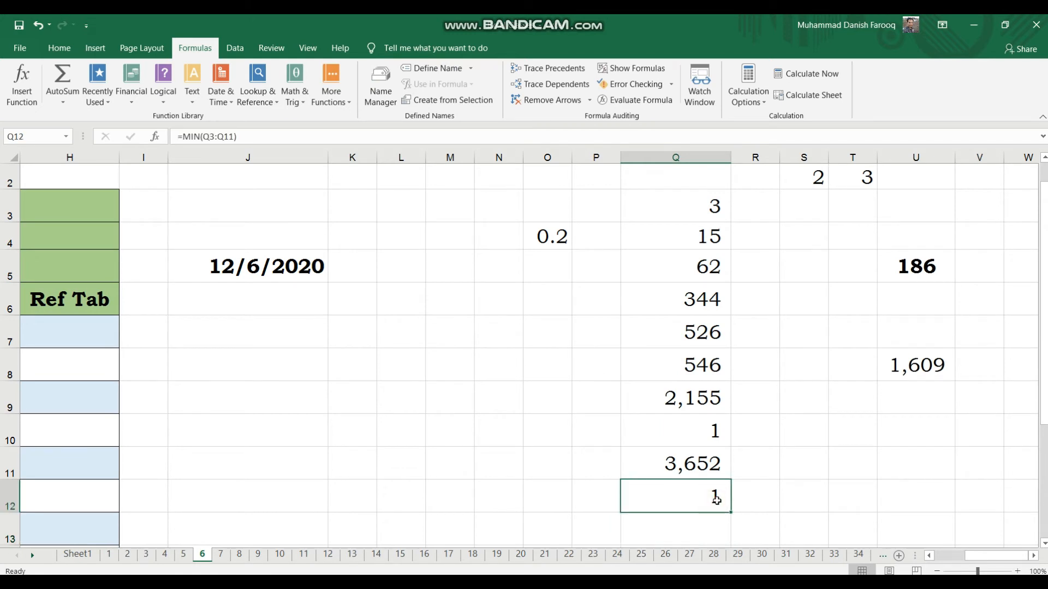
click(720, 438)
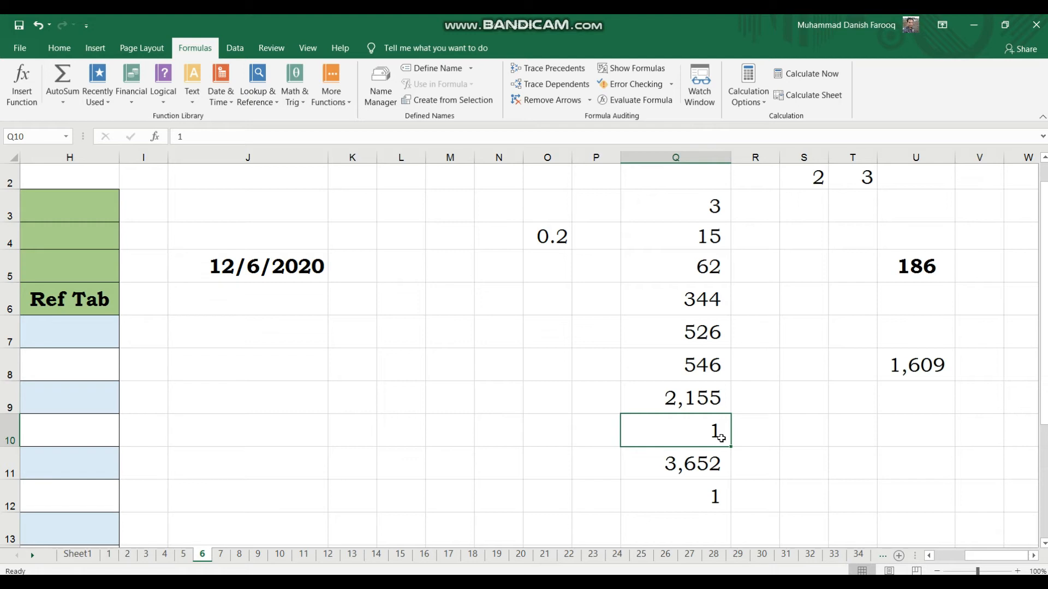
key(Delete)
key(Up)
key(Up)
key(Up)
key(Up)
key(Up)
key(Up)
key(Up)
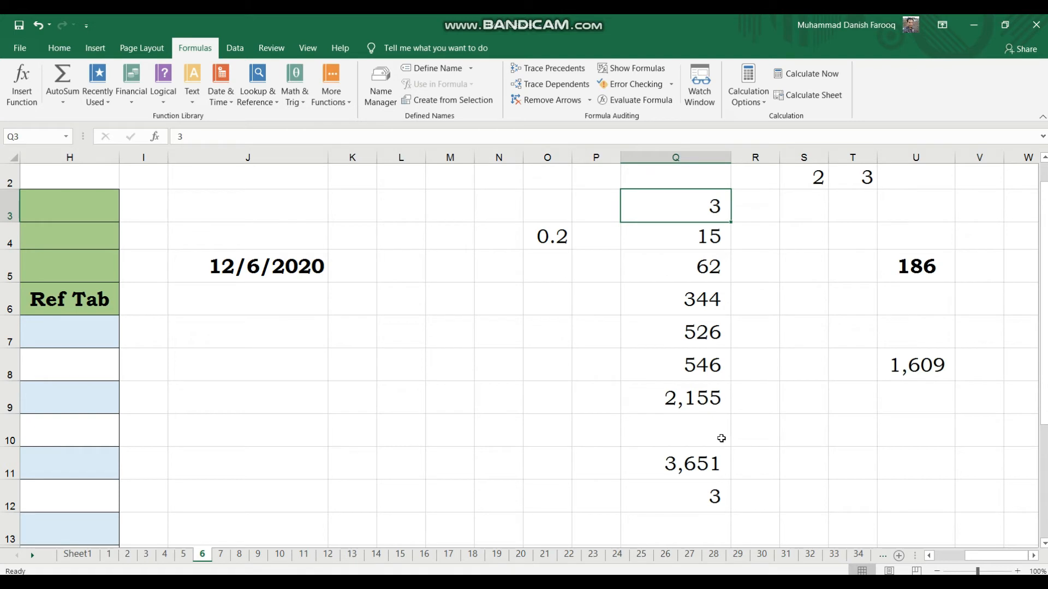
key(Delete)
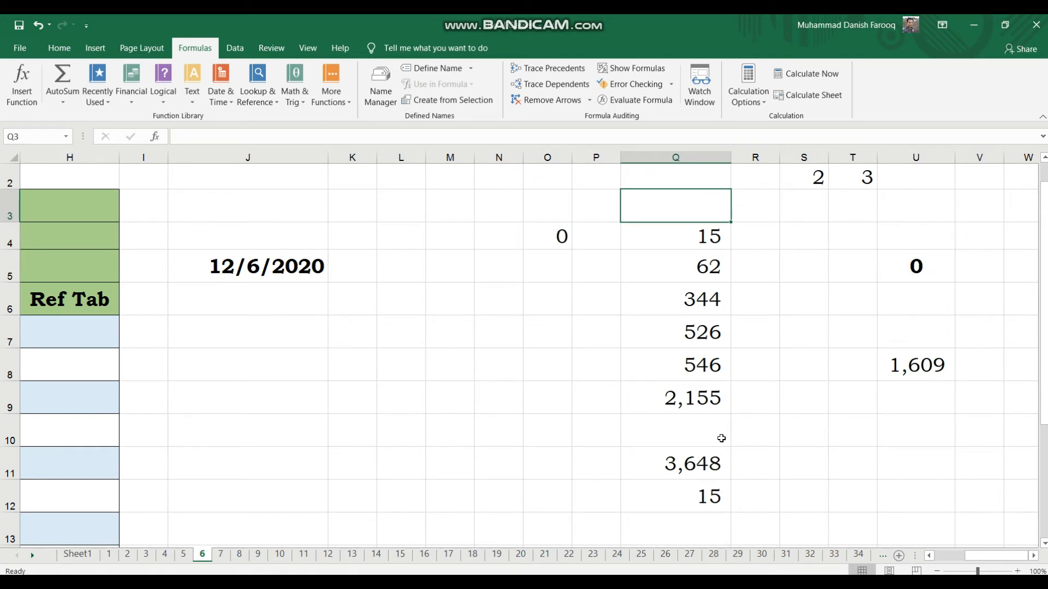
text(0)
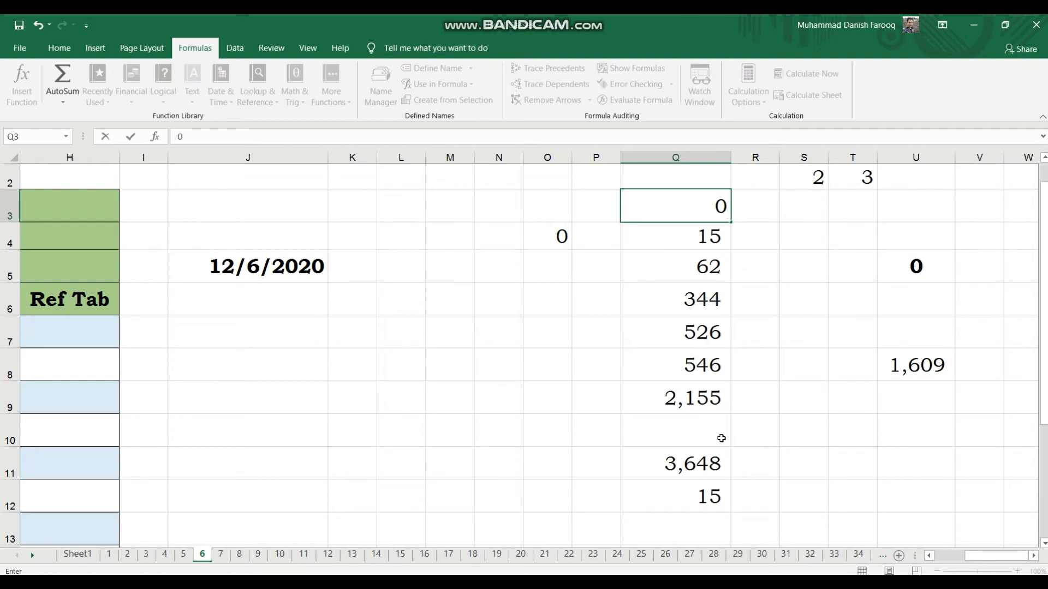
key(Return)
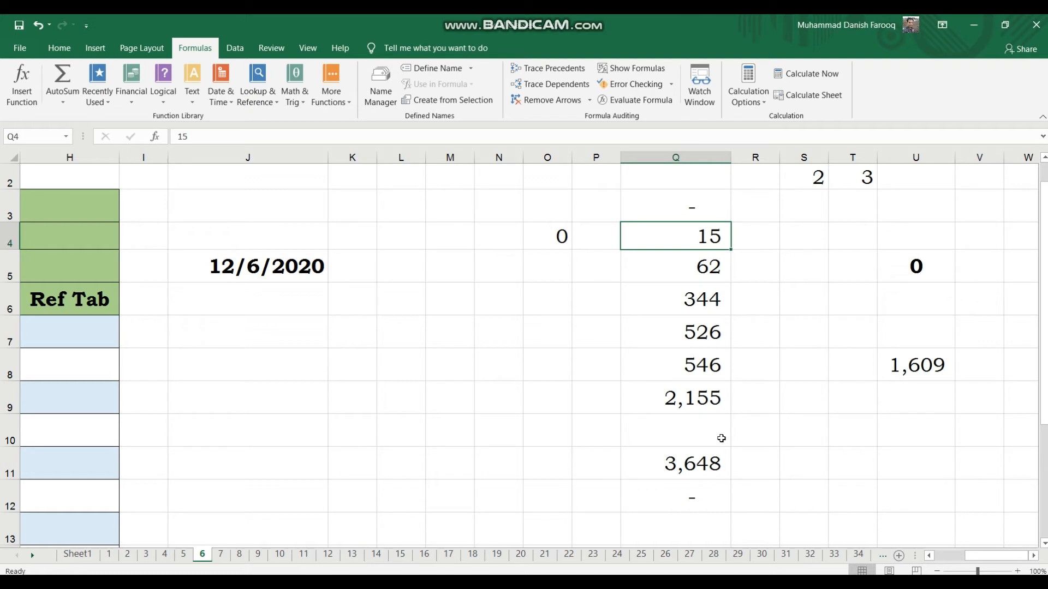
Enter 1 in Q10 again.
key(Down)
key(Down)
key(Down)
key(Down)
key(Down)
key(Down)
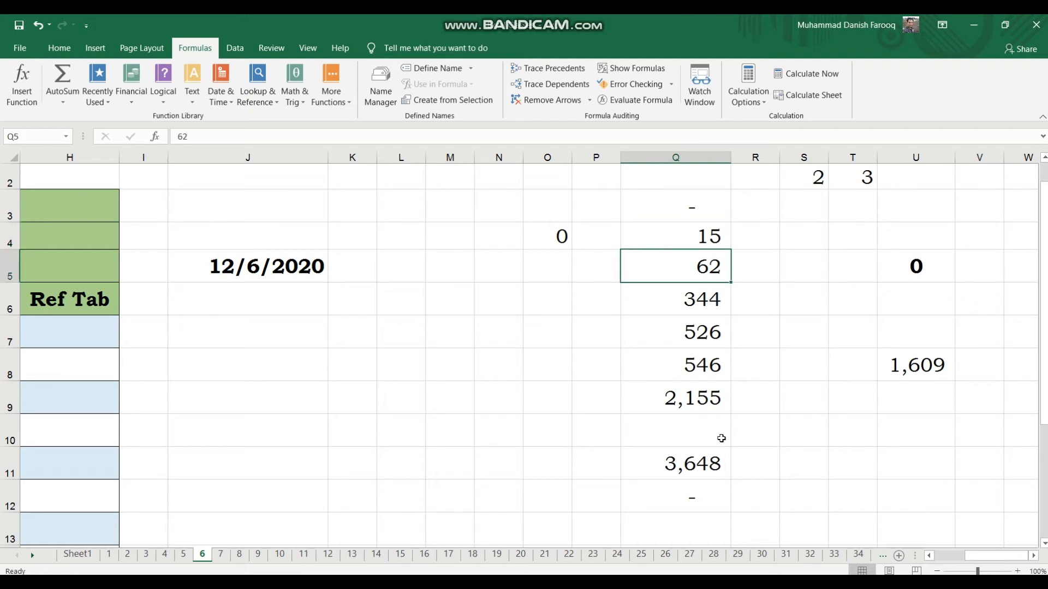
text(1)
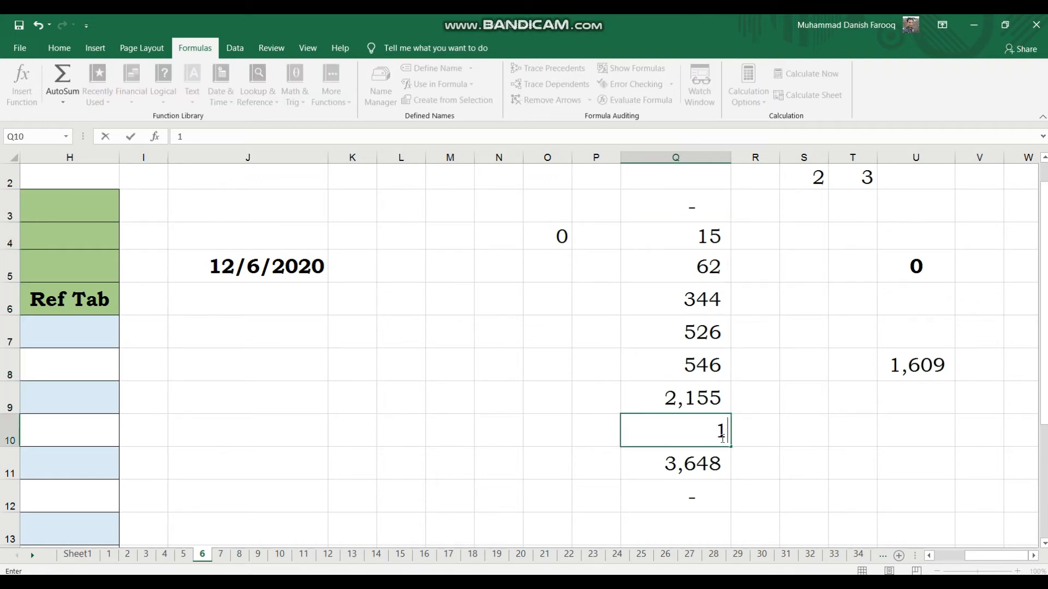
key(Return)
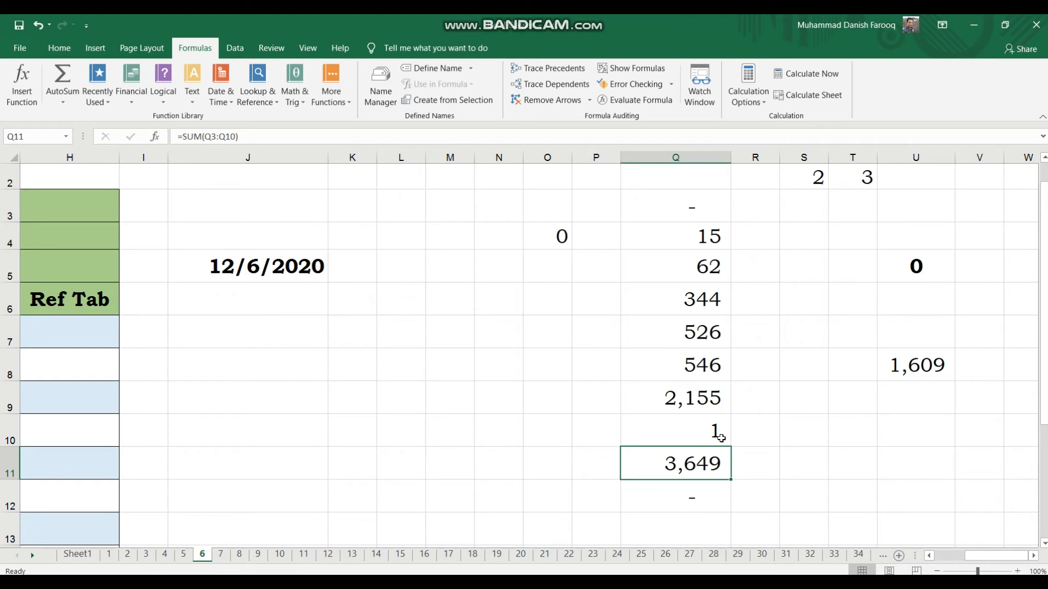
Inspect the MIN formula in Q12 and the values it draws on in column Q.
click(699, 497)
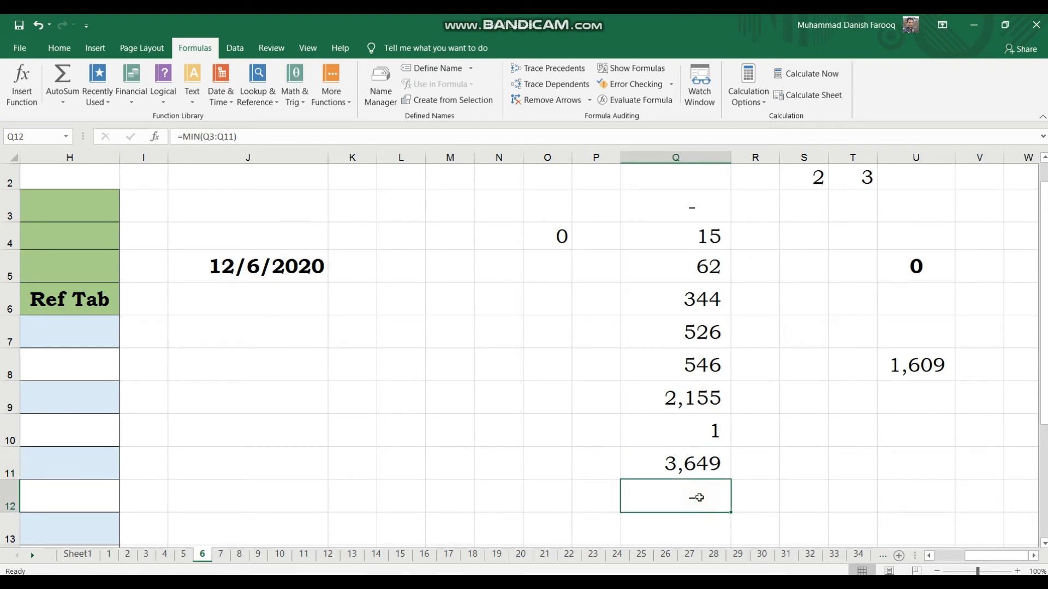
key(F2)
click(770, 461)
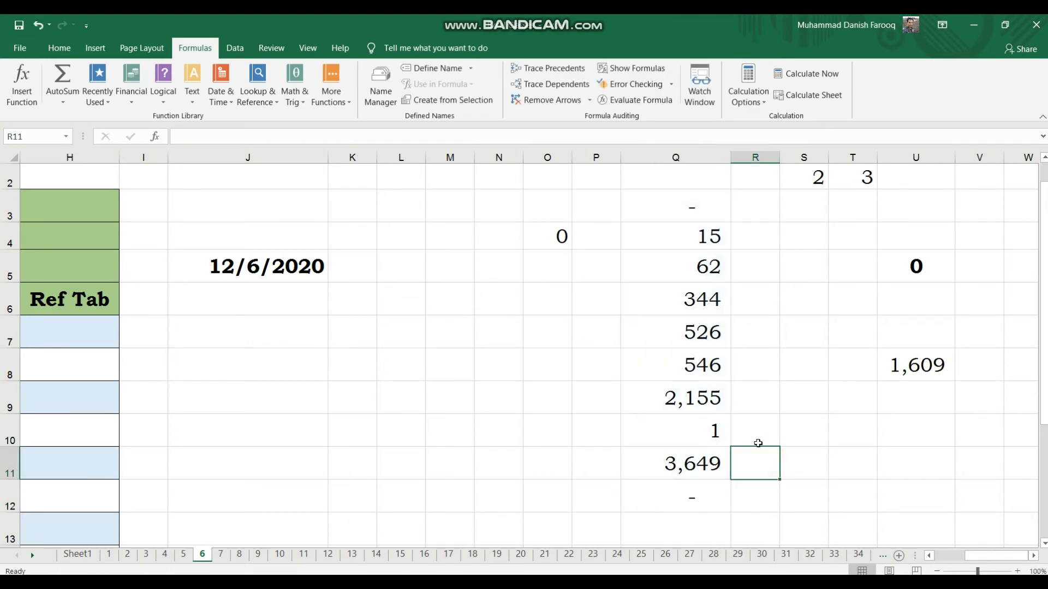
click(683, 219)
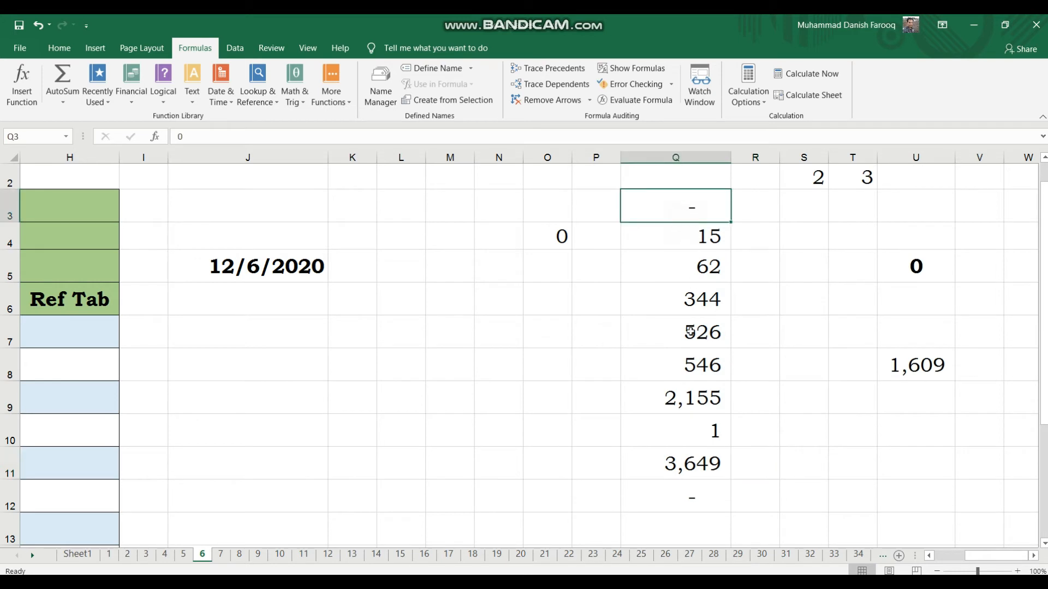
click(662, 492)
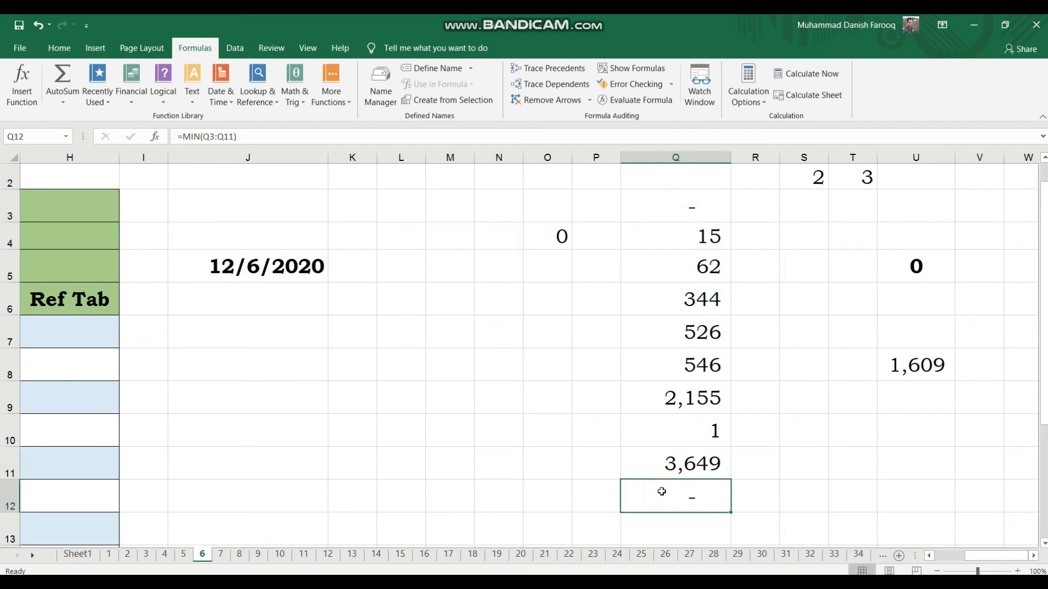
key(Home)
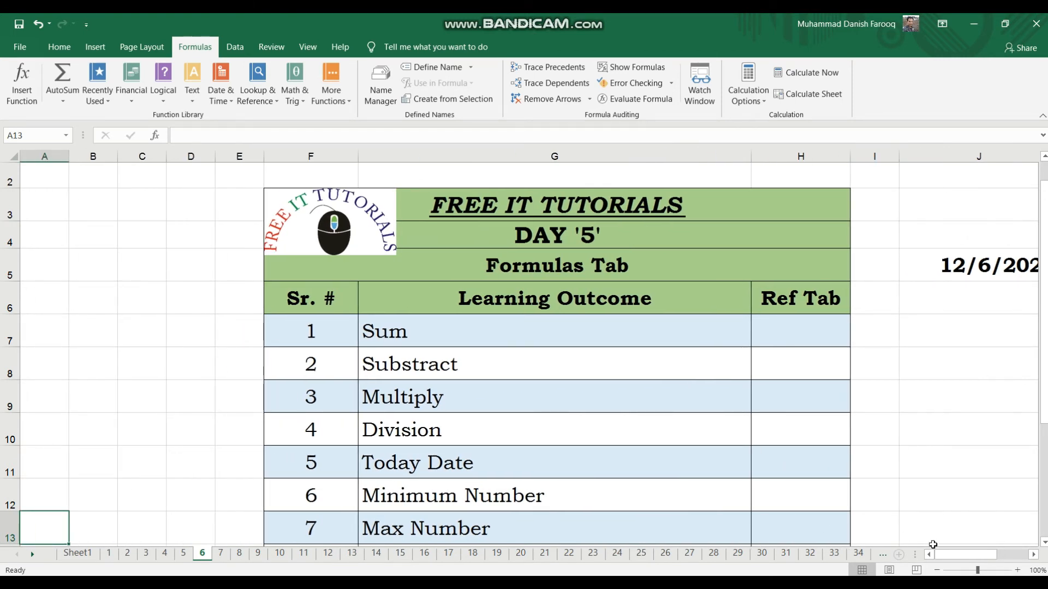
drag(949, 556, 1031, 557)
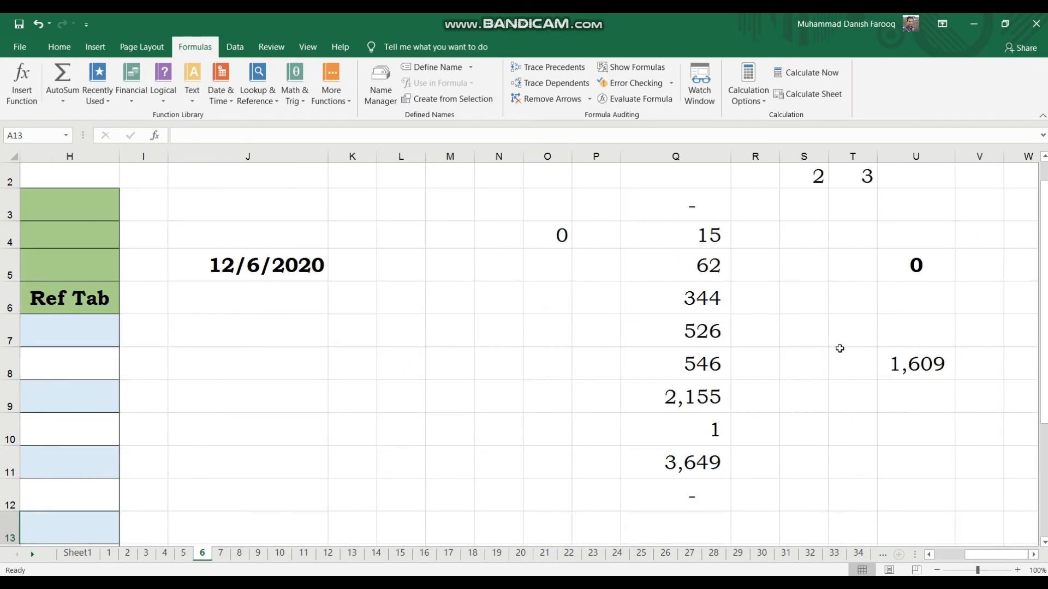
click(686, 207)
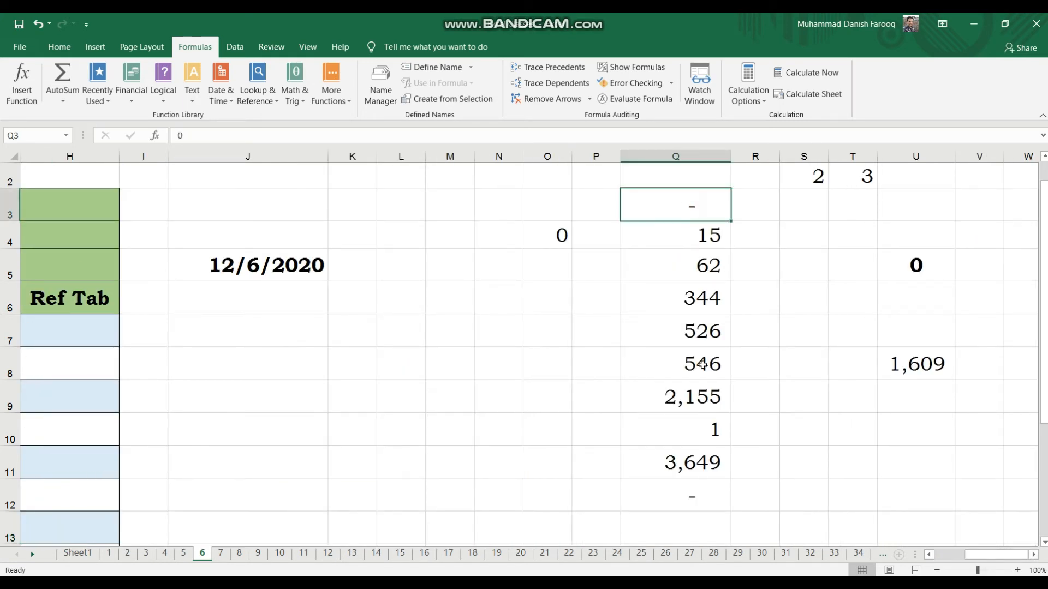
click(701, 468)
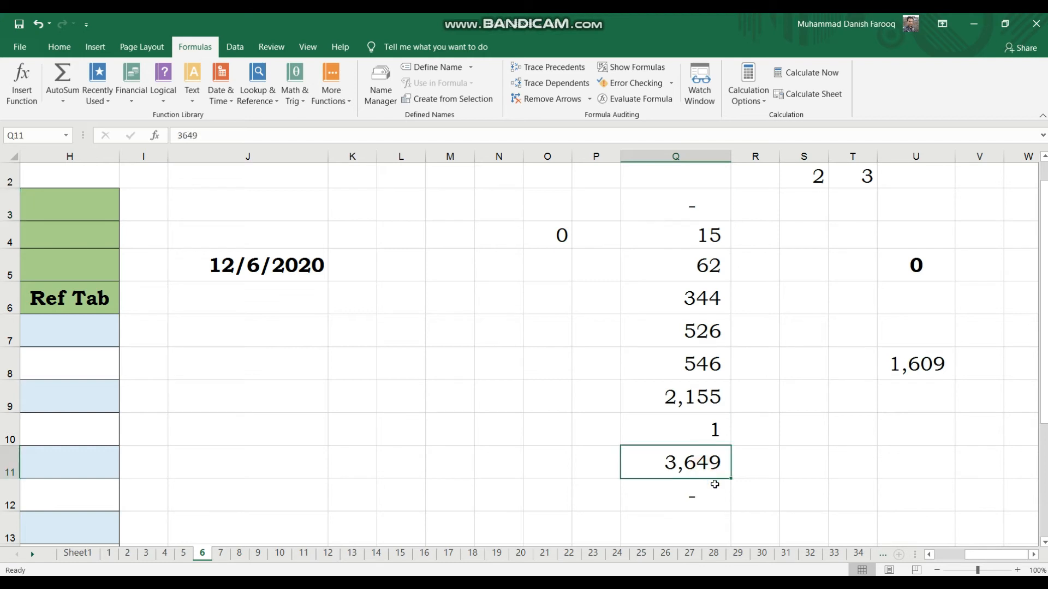
In Q13, enter a MAX formula covering the range Q3:Q11.
click(705, 519)
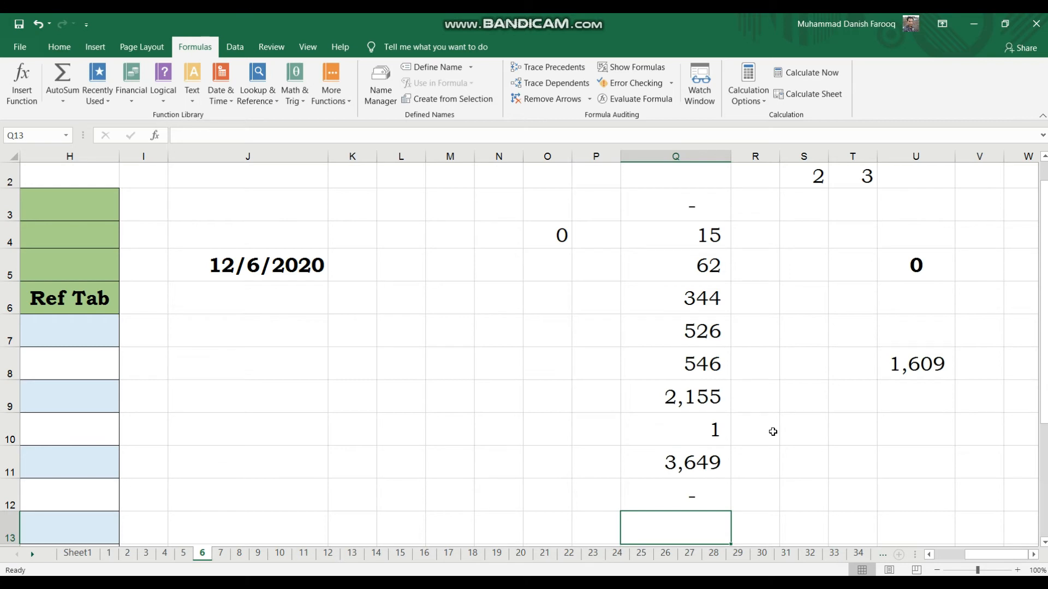
text(=)
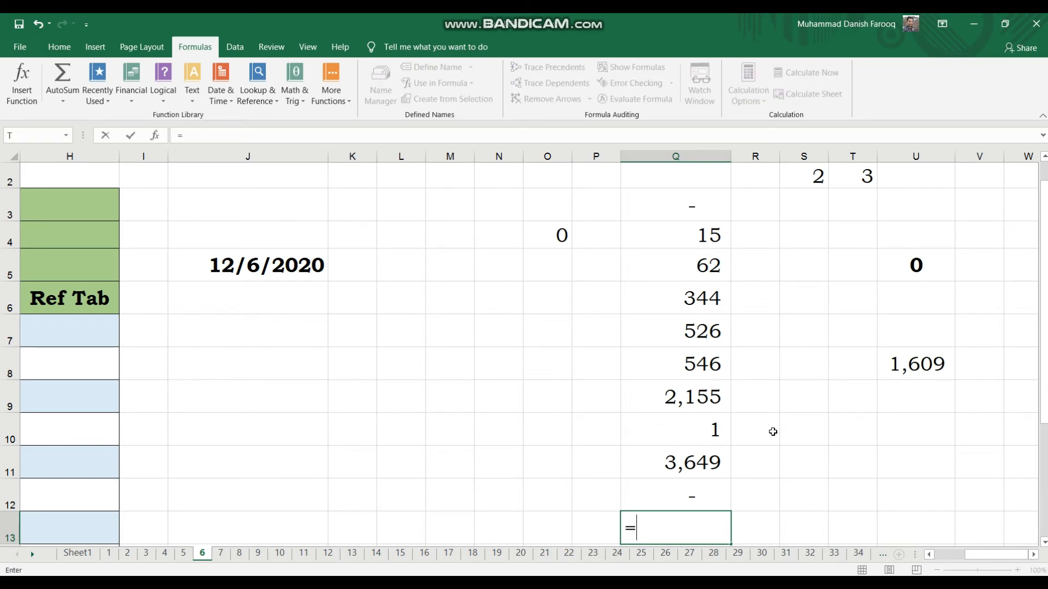
text(max)
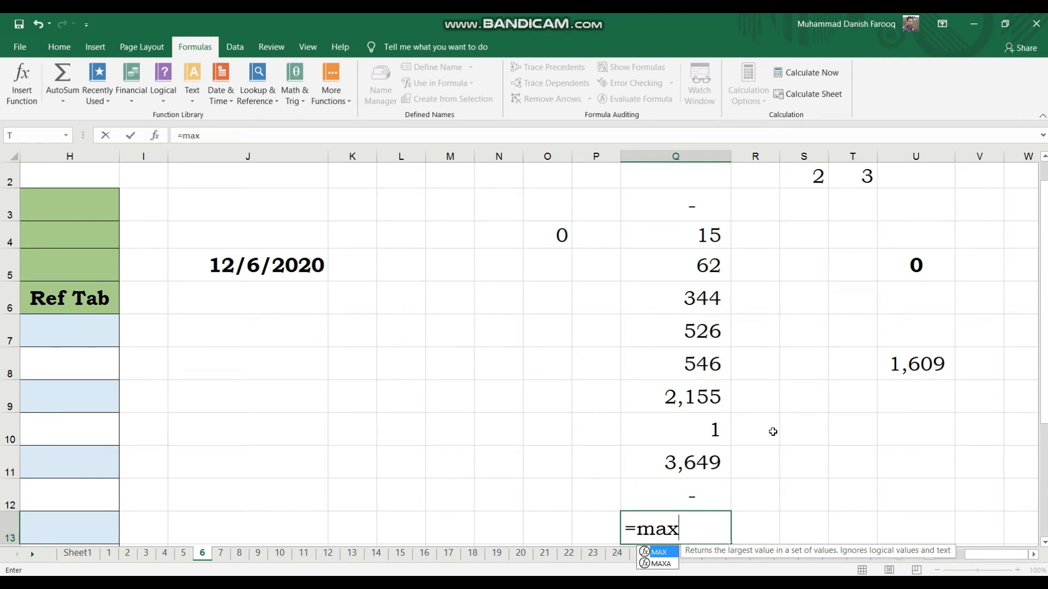
text(()
key(Up)
key(Up)
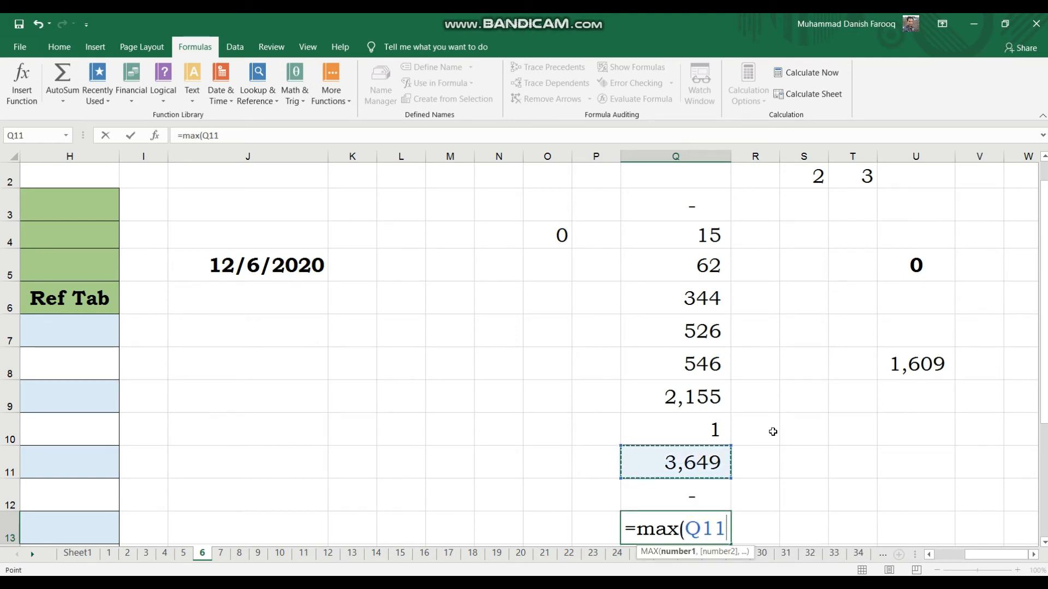
key(Down)
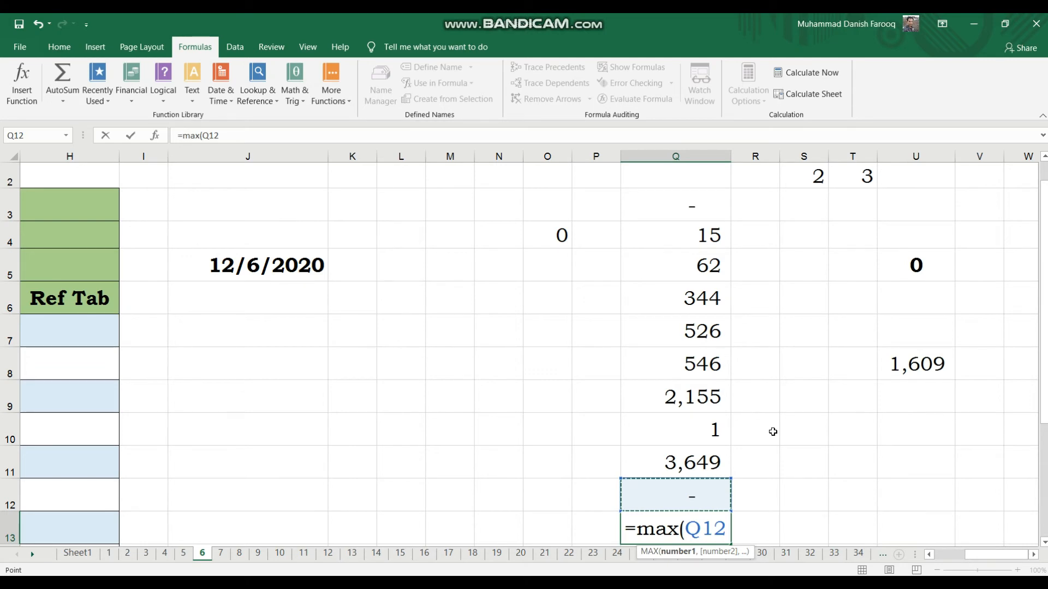
key(Up)
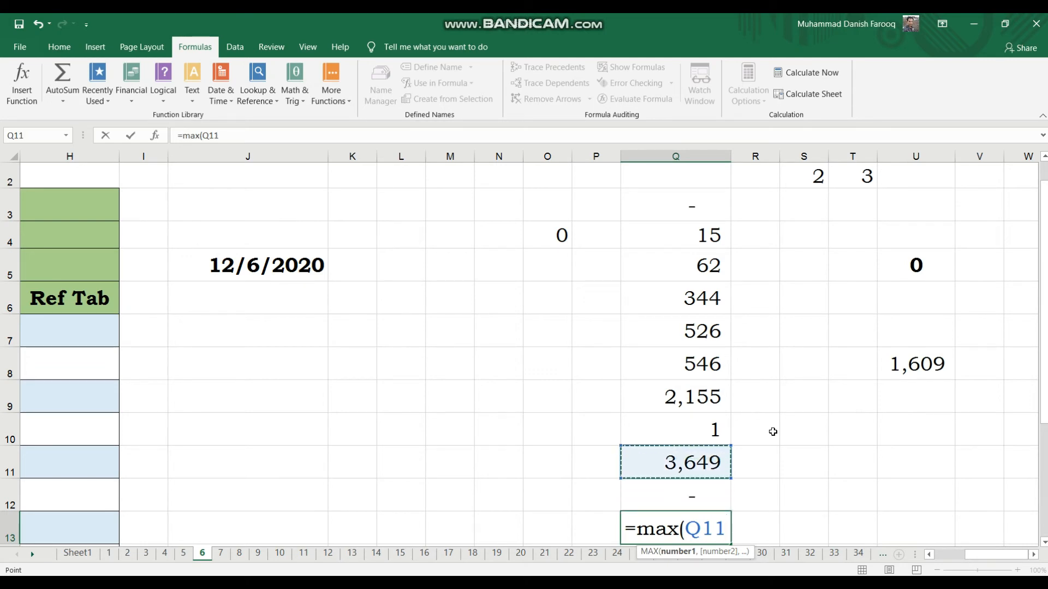
key(shift+Up)
key(shift+Up)
key(shift+Up)
key(shift+Up)
key(shift+Up)
key(shift+Up)
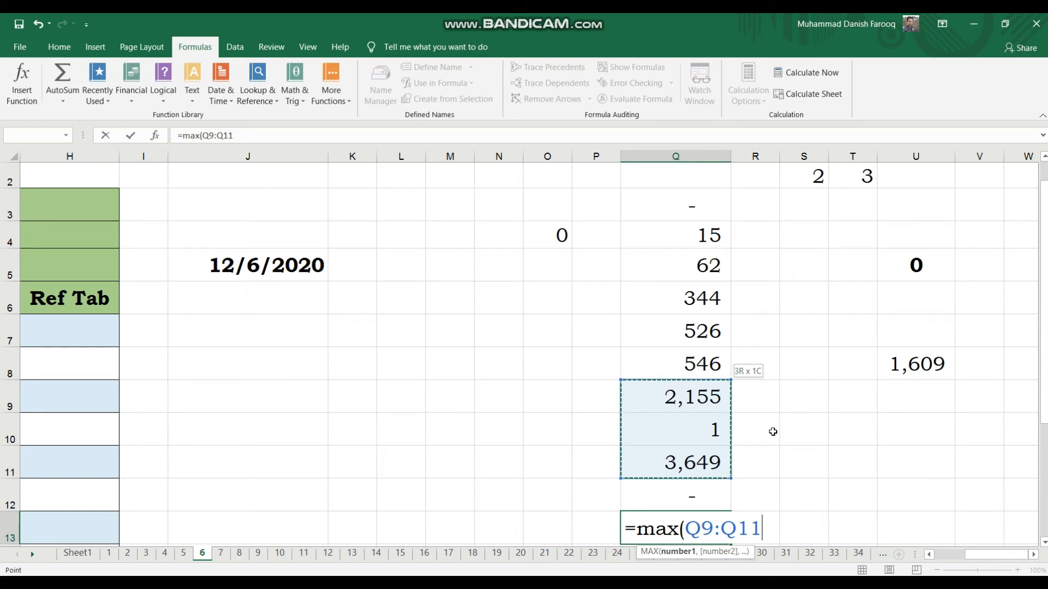
key(shift+Up)
key(shift+Up)
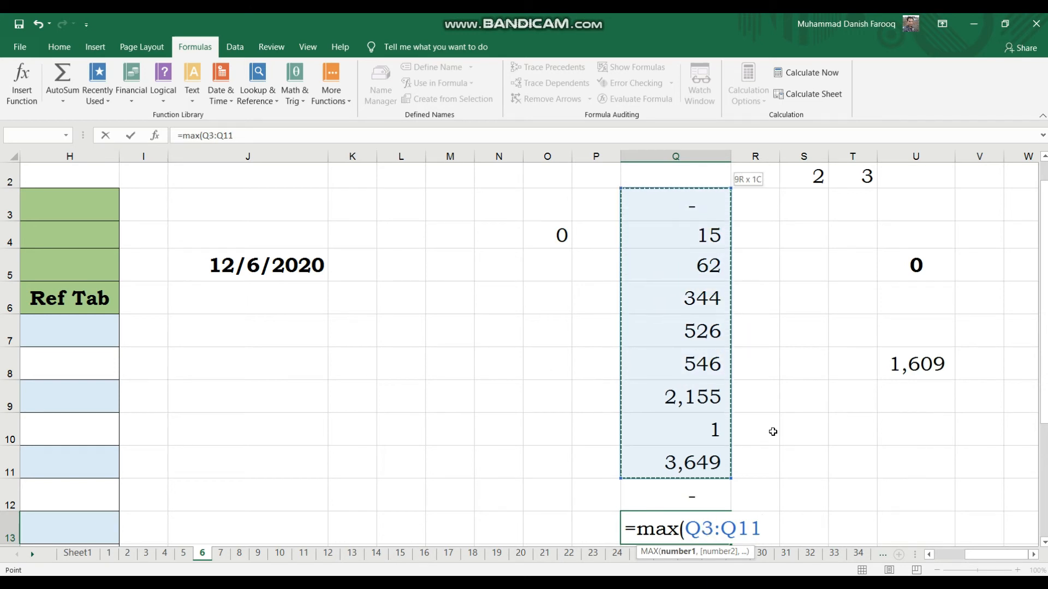
key(Return)
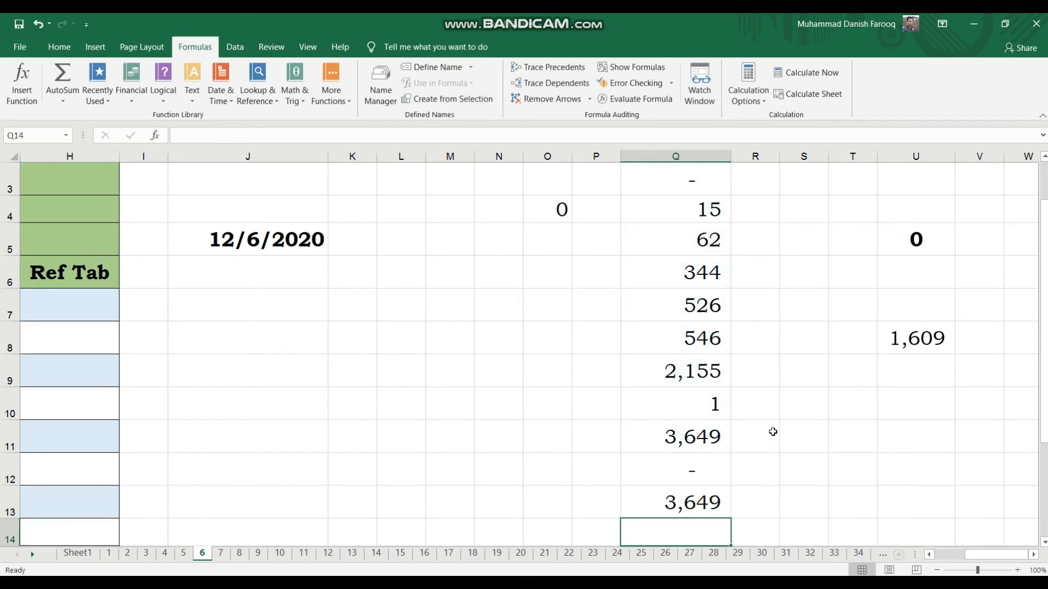
Inspect the MAX formula in Q13 and the values it draws on in column Q.
click(708, 495)
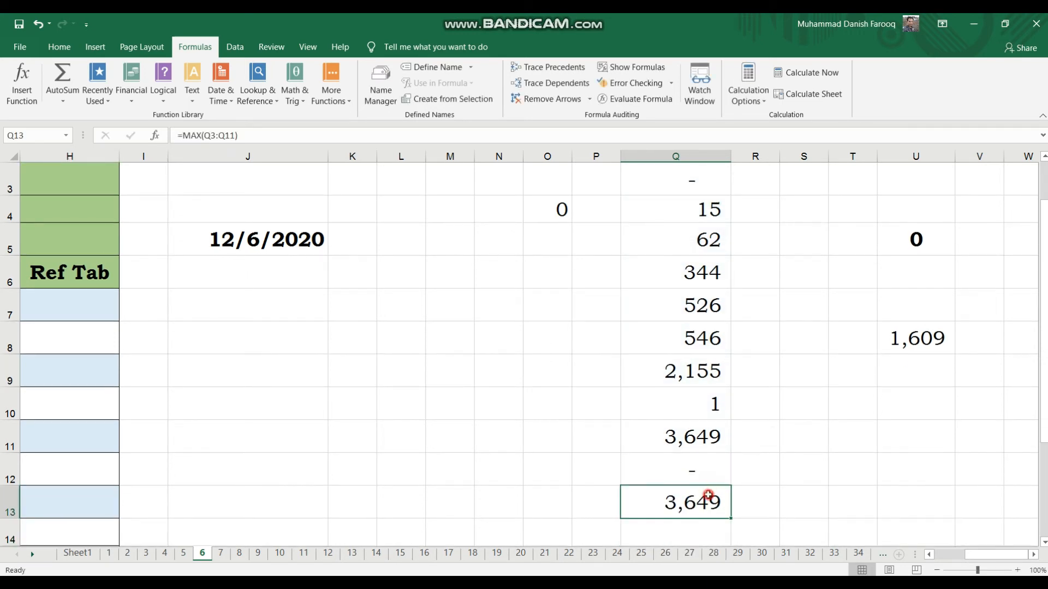
click(693, 447)
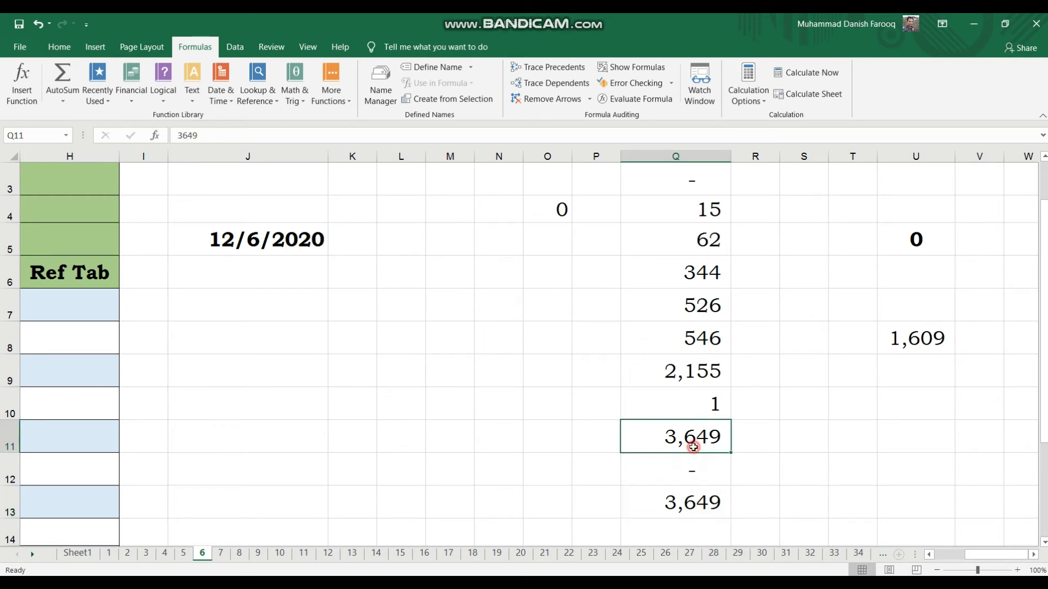
click(857, 483)
click(651, 502)
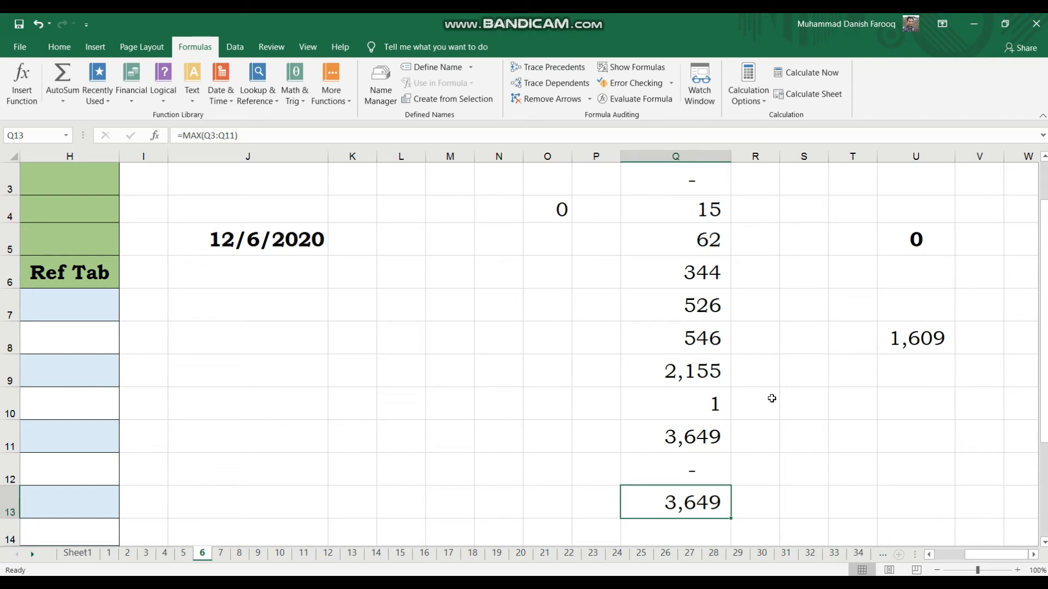
click(715, 295)
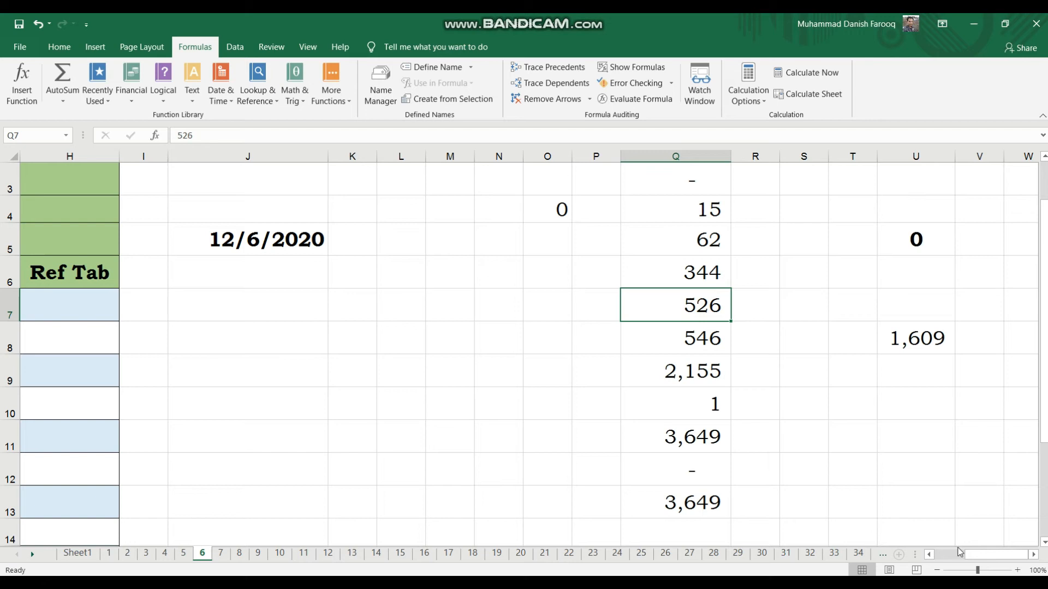
click(848, 432)
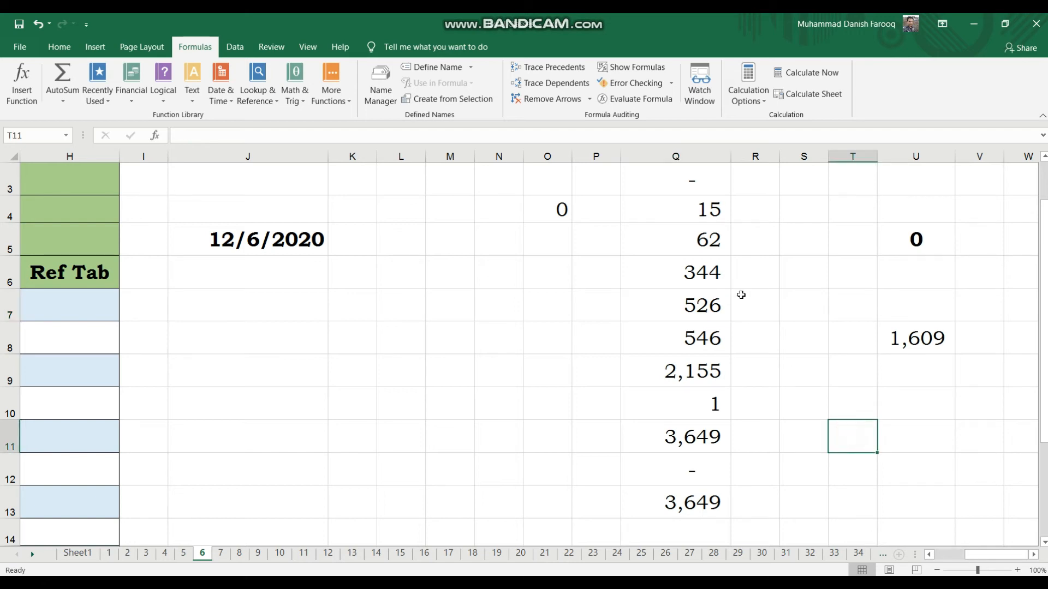
click(705, 201)
click(690, 243)
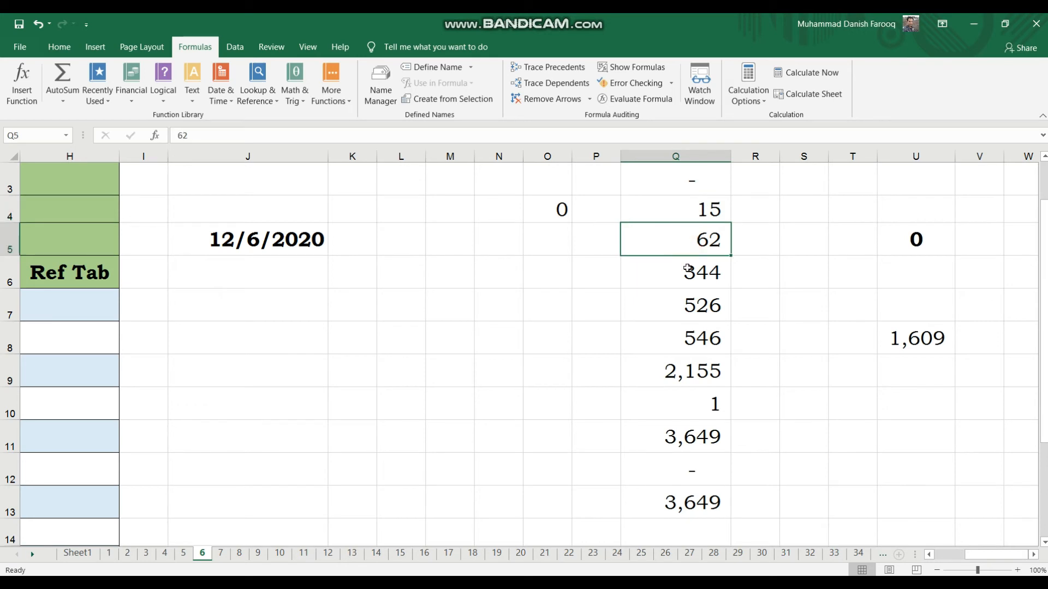
click(688, 269)
click(689, 299)
click(696, 336)
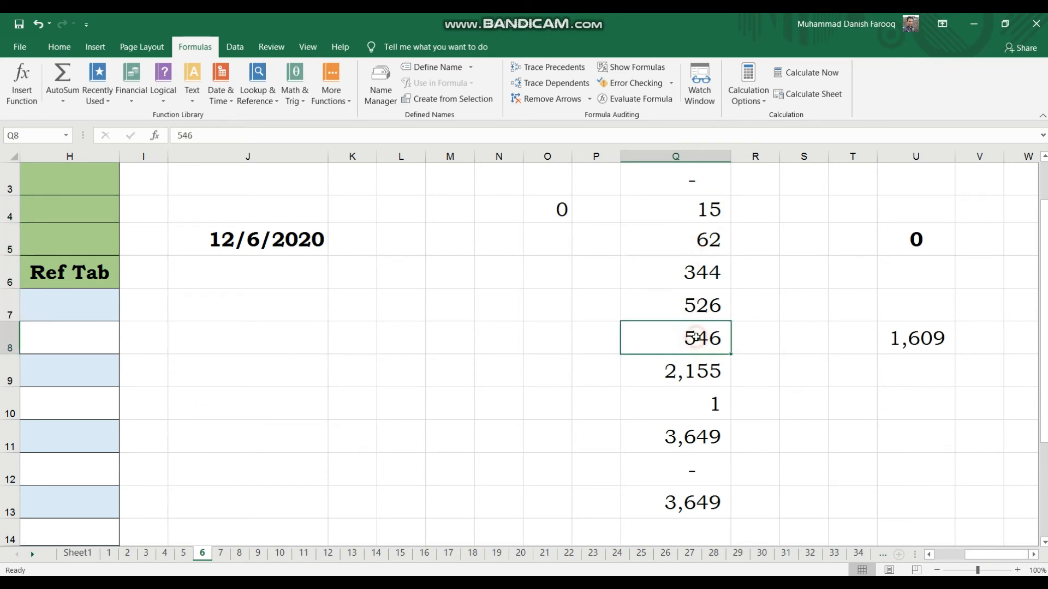
Replace the values in Q4 through Q10 with 10, 20, 30, 40, 50, 60 and 70.
click(679, 205)
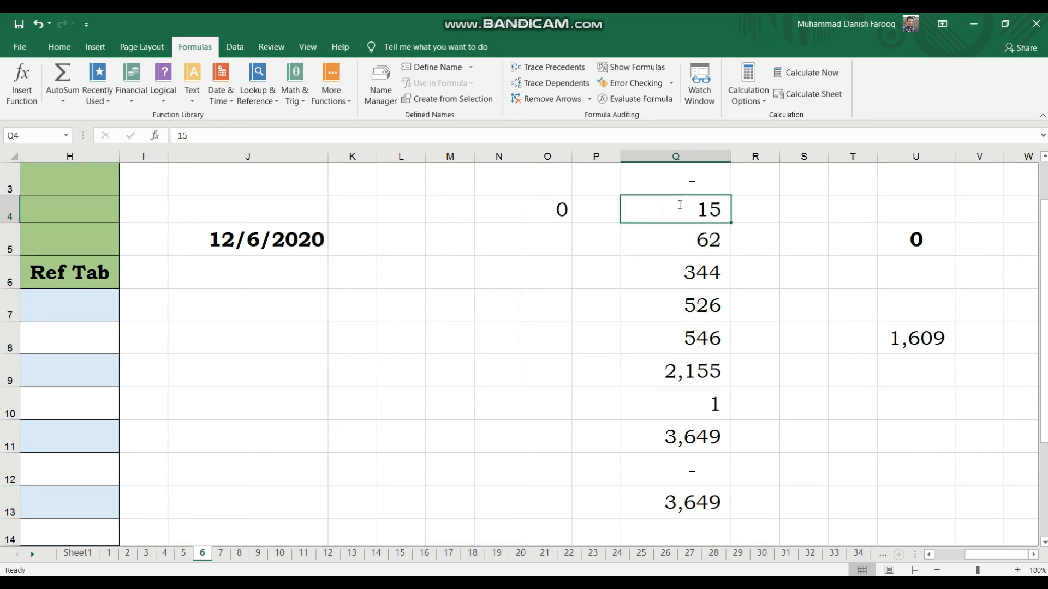
text(10)
key(Return)
text(20)
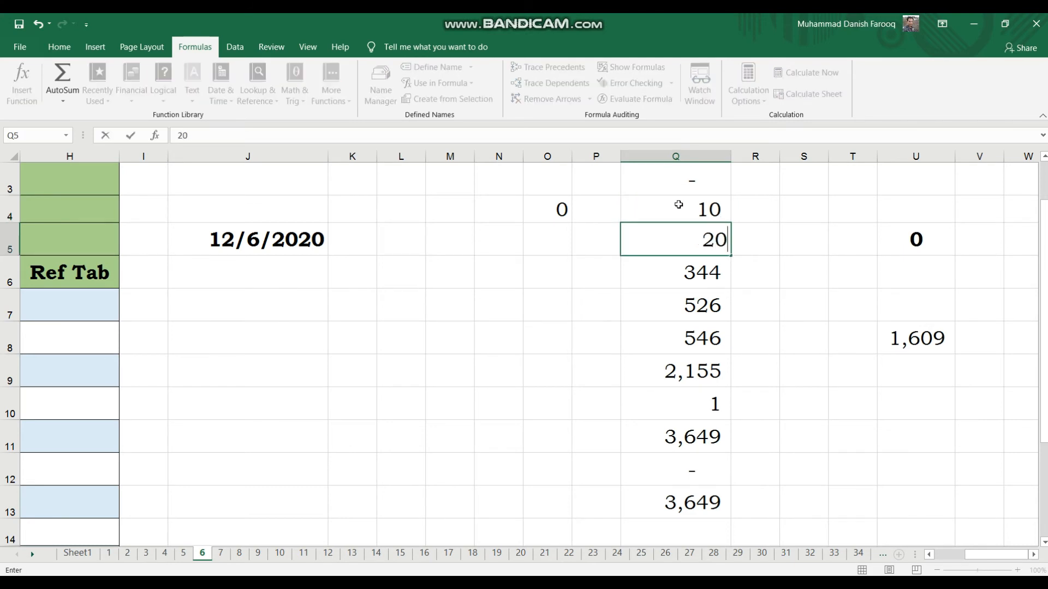
key(Return)
text(30)
key(Return)
text(40)
key(Return)
text(50)
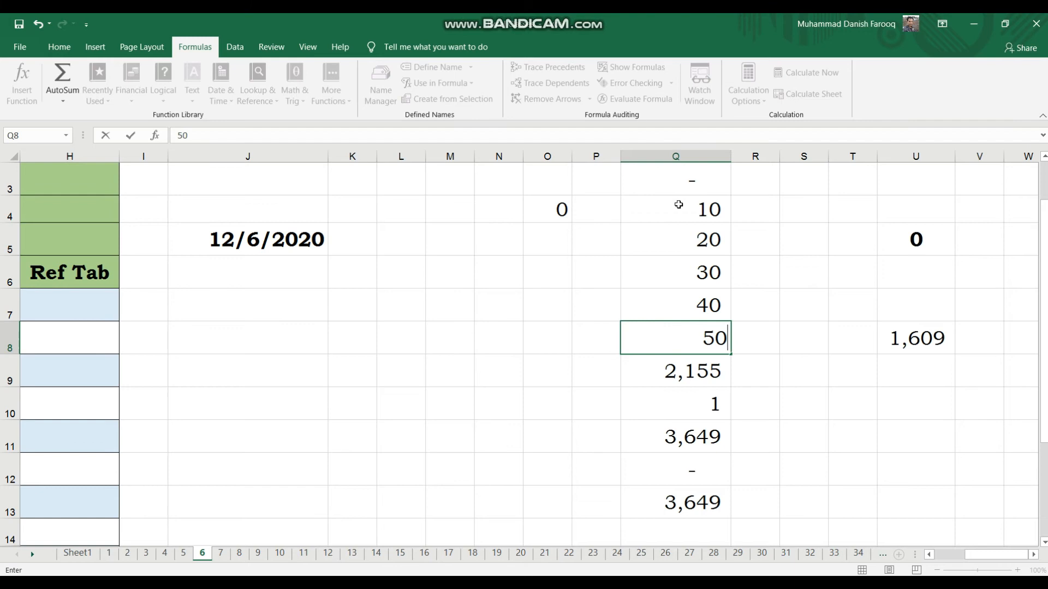
key(Return)
text(60)
key(Return)
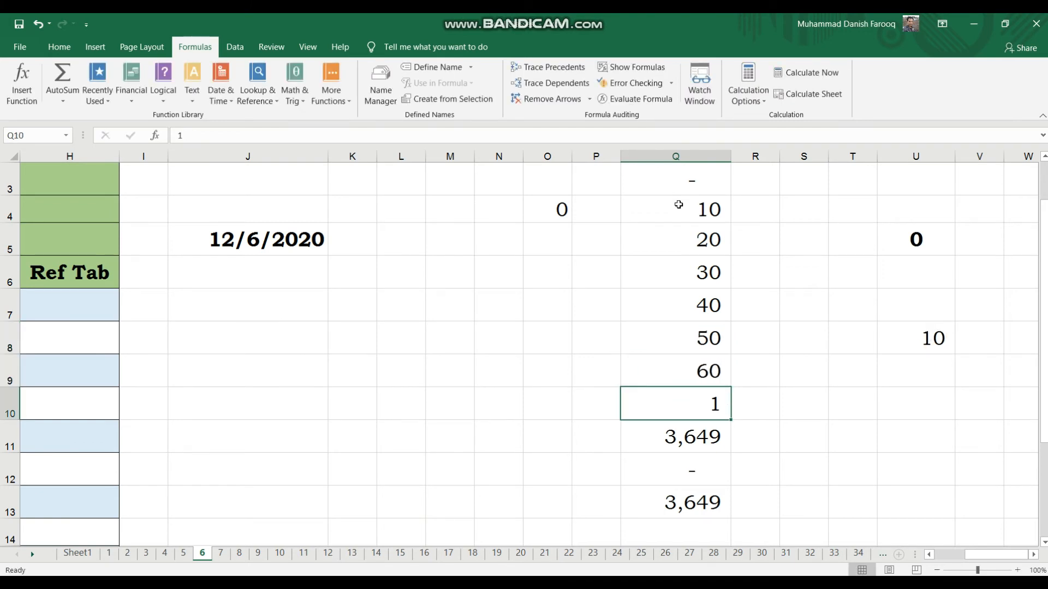
text(70)
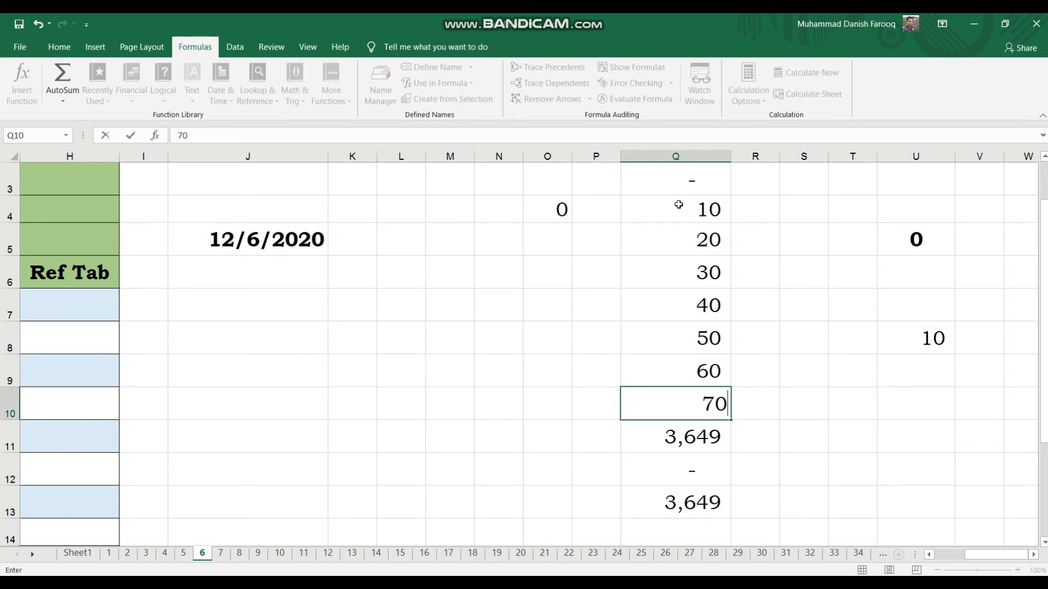
key(Return)
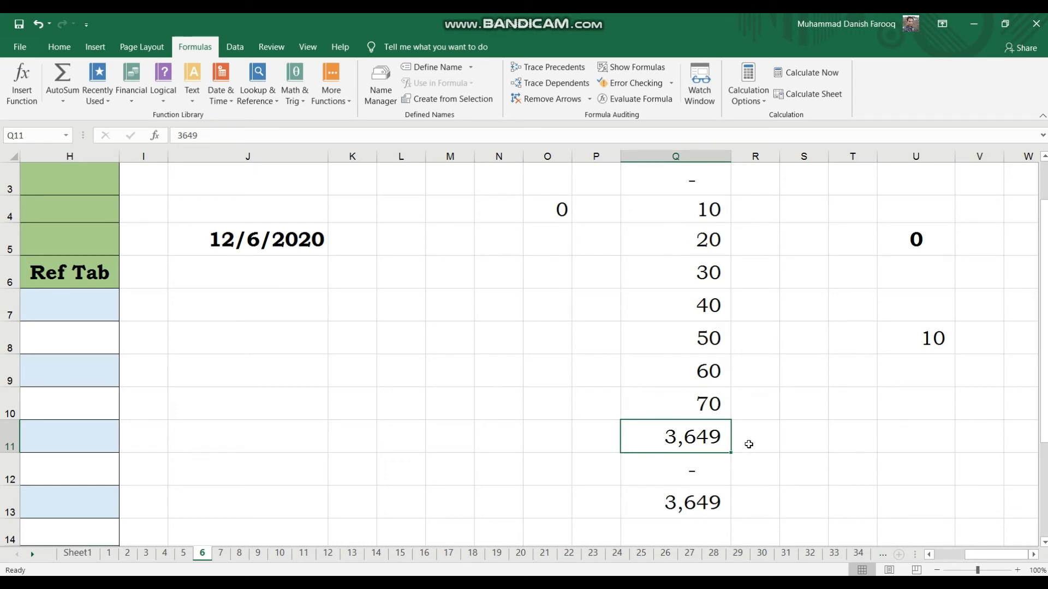
Check the formulas in Q12 and Q13 and the workbook's calculation options.
click(709, 469)
click(703, 509)
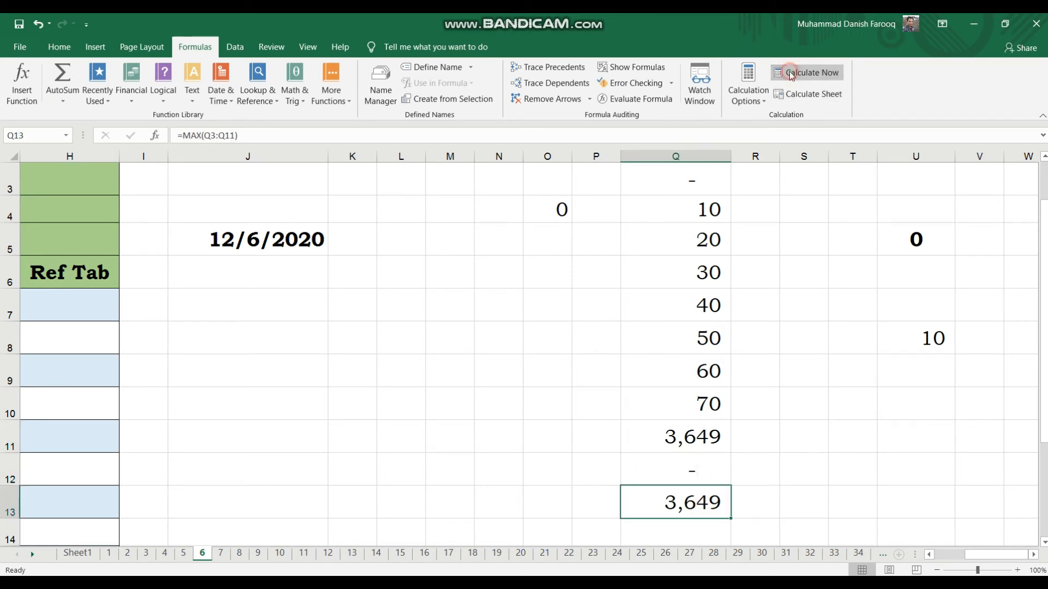
click(748, 87)
click(798, 116)
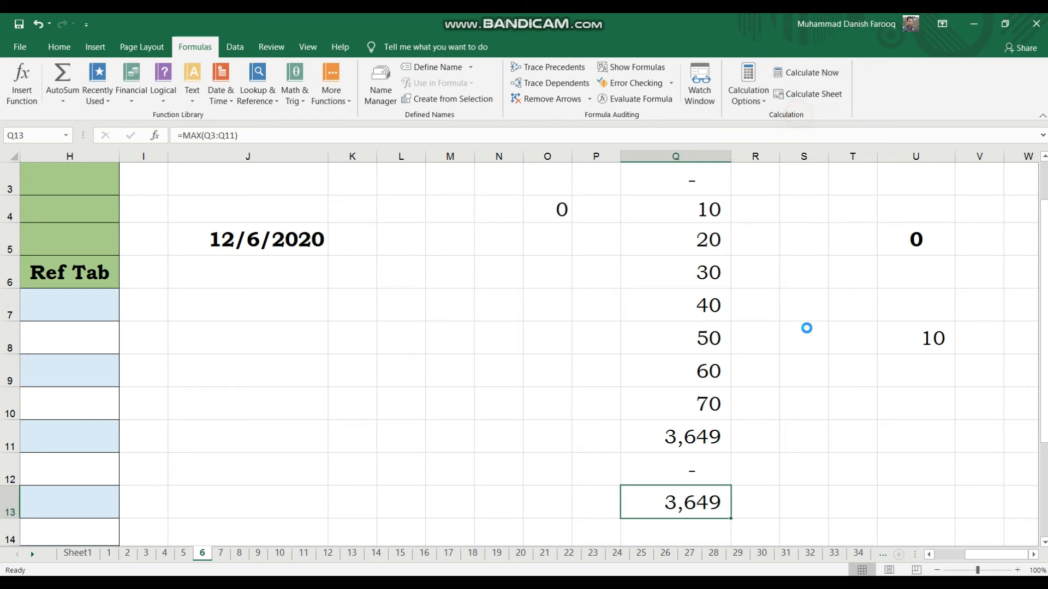
click(692, 446)
click(695, 471)
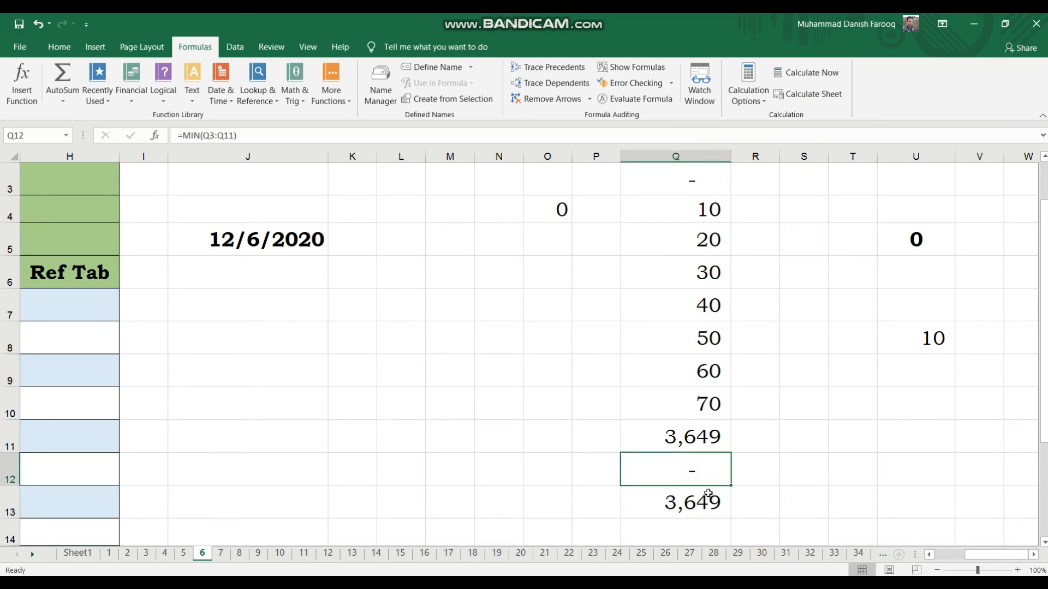
Clear the contents of cells Q13, Q12 and Q11.
click(708, 494)
key(Delete)
key(Up)
key(Delete)
click(699, 448)
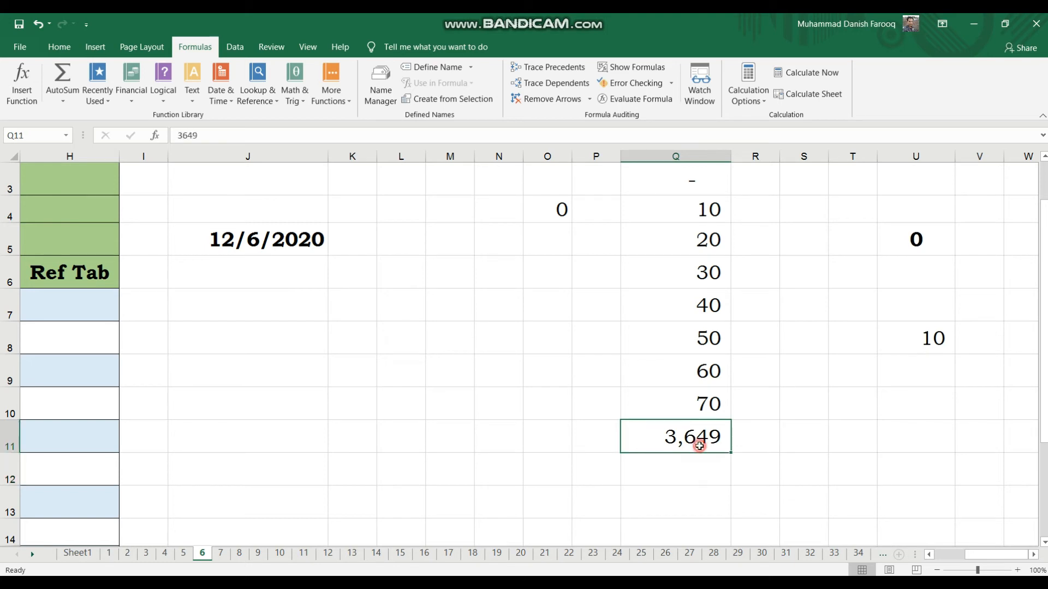
key(Delete)
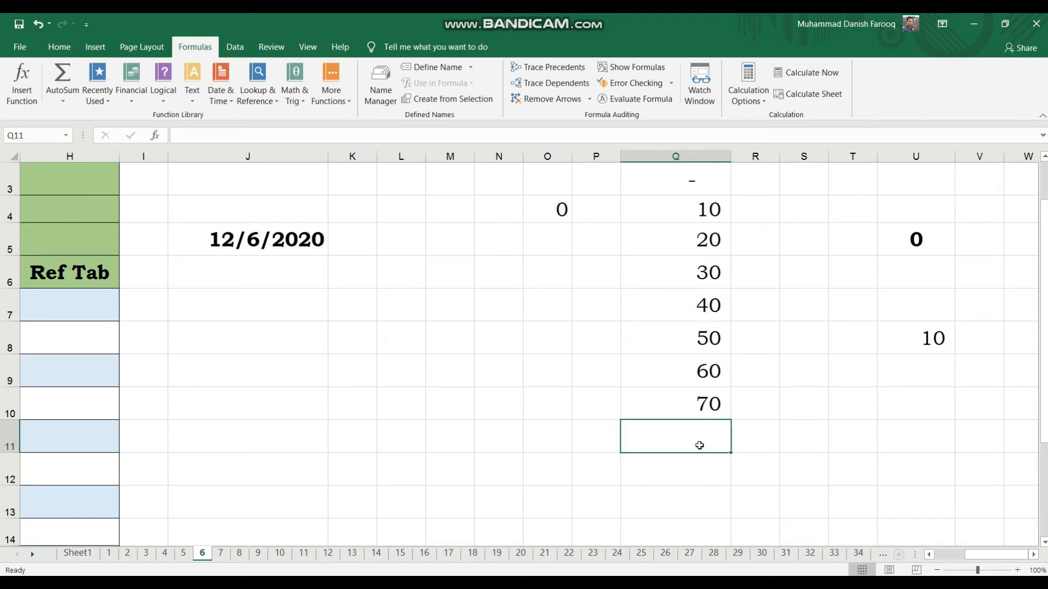
In Q12, enter an average formula over Q4:Q10, accepting the correction to AVERAGE.
click(697, 218)
key(Down)
key(Down)
key(Down)
key(Down)
key(Down)
key(Down)
key(Down)
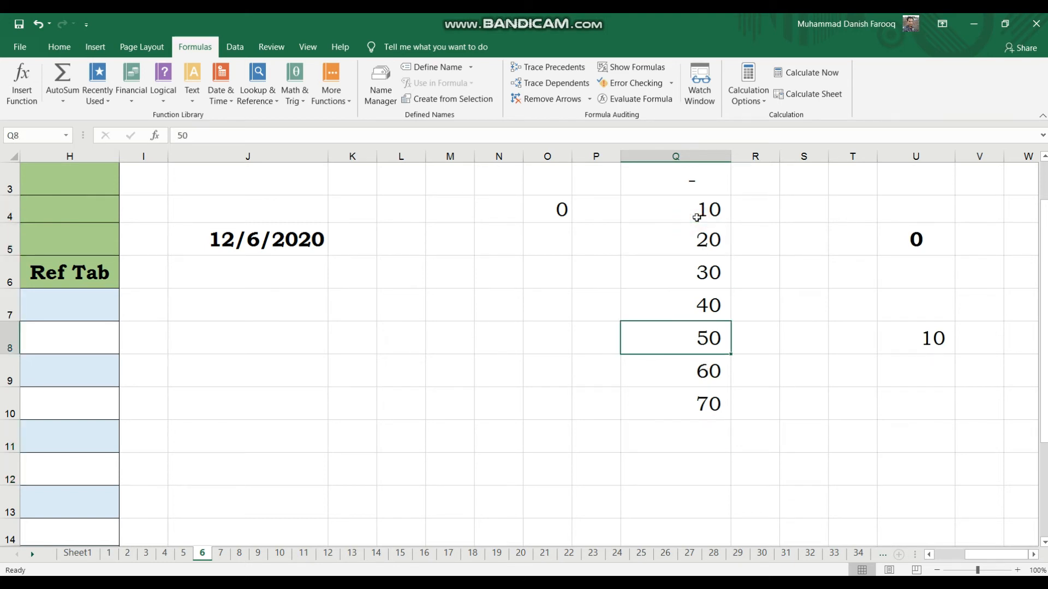
key(Down)
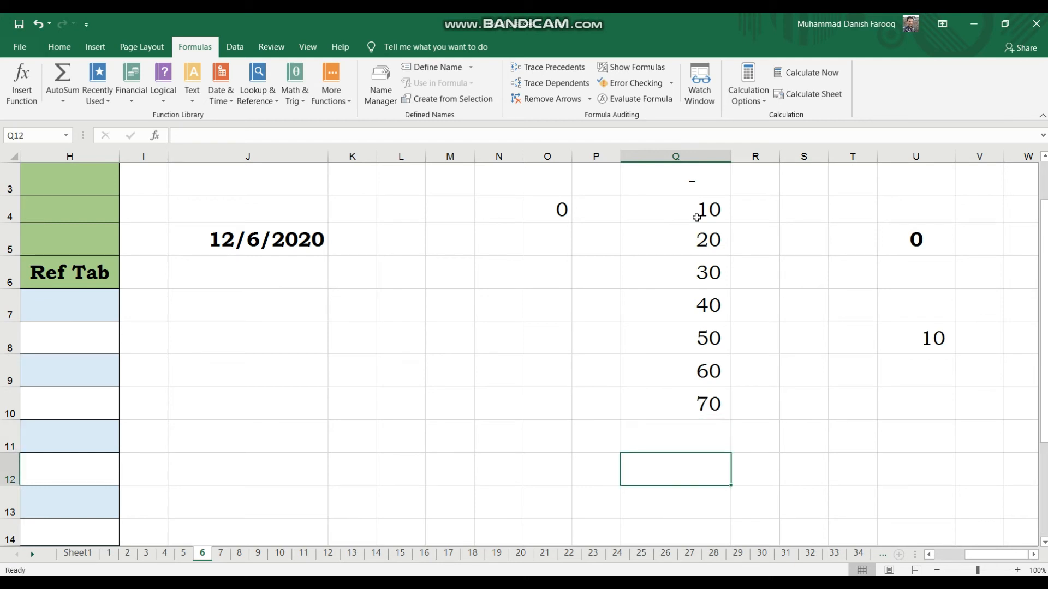
text(=av)
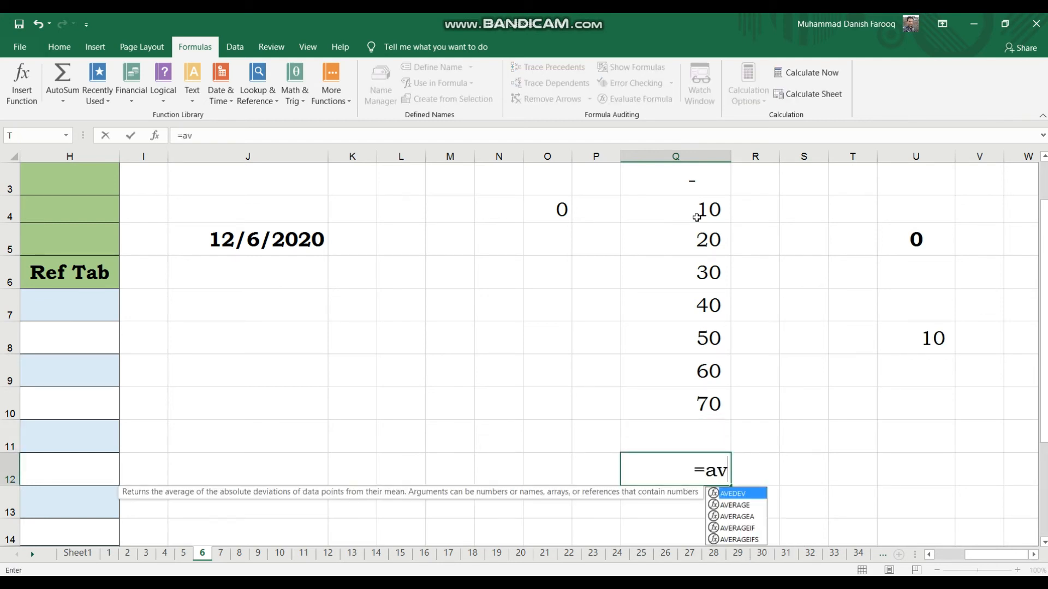
text(g()
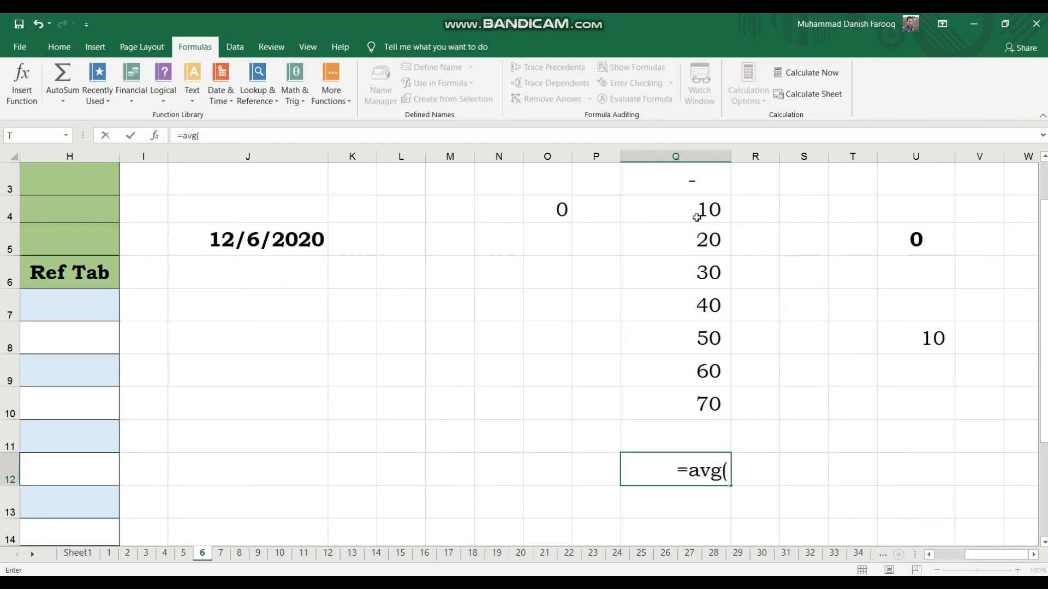
key(Up)
key(Up)
key(shift+Up)
key(shift+Up)
key(shift+Up)
key(shift+Up)
key(shift+Up)
key(shift+Up)
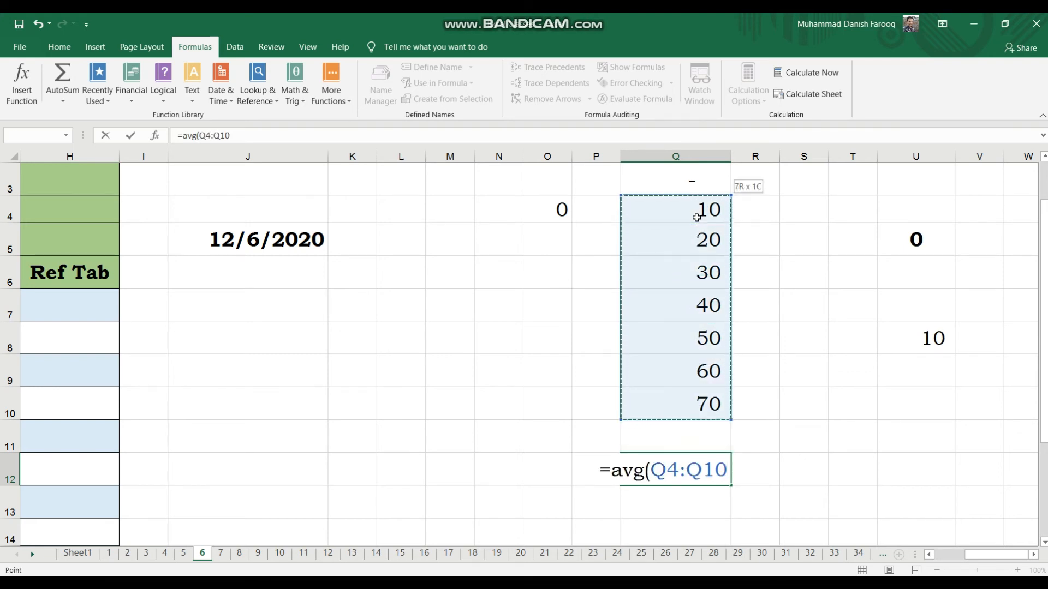
text())
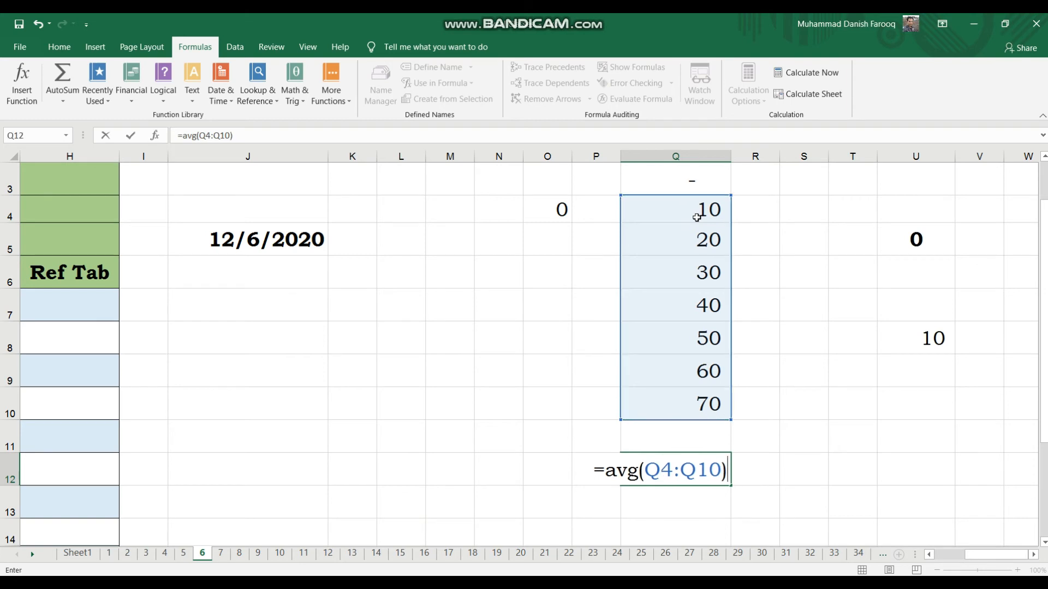
key(Return)
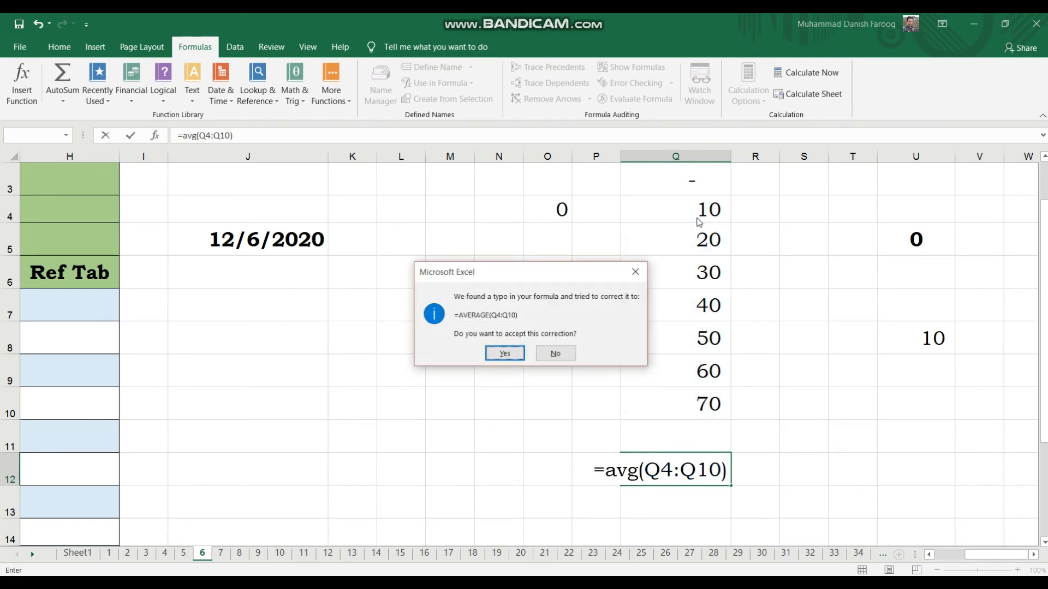
key(Return)
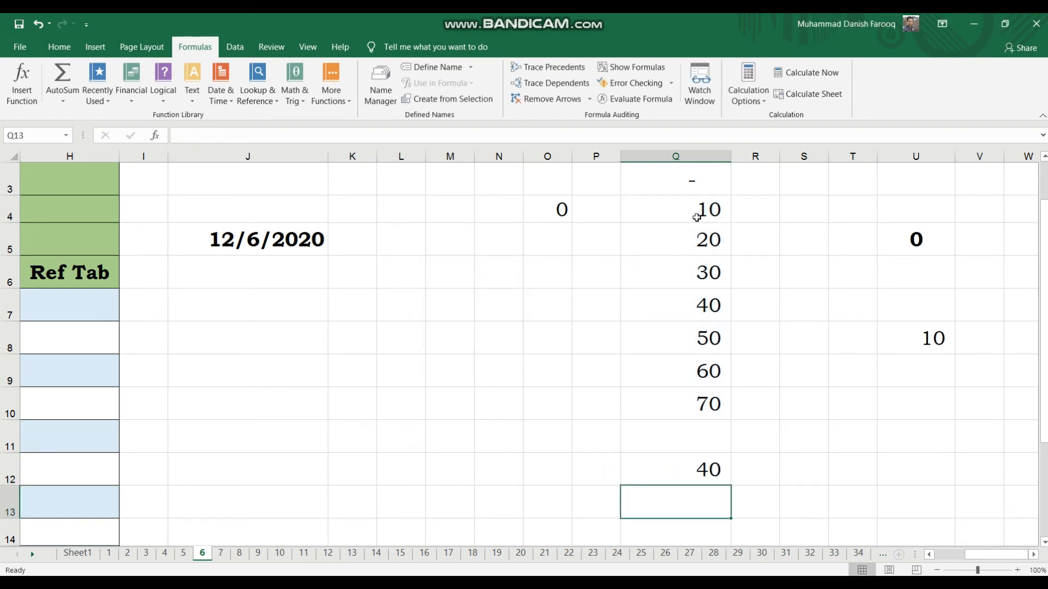
Inspect the AVERAGE formula in Q12 and the values in Q4 through Q10.
key(Up)
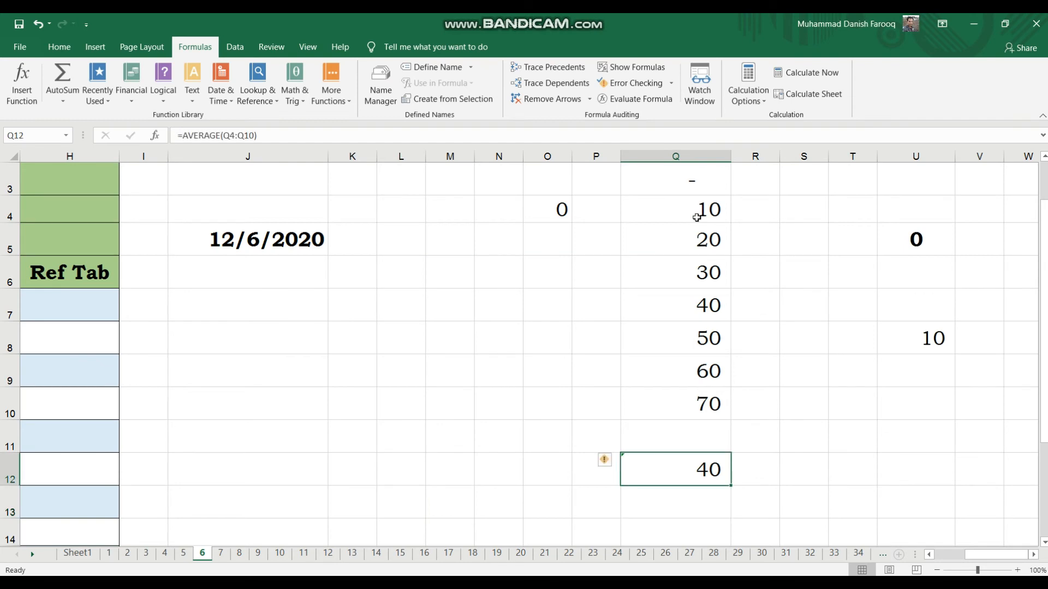
key(F2)
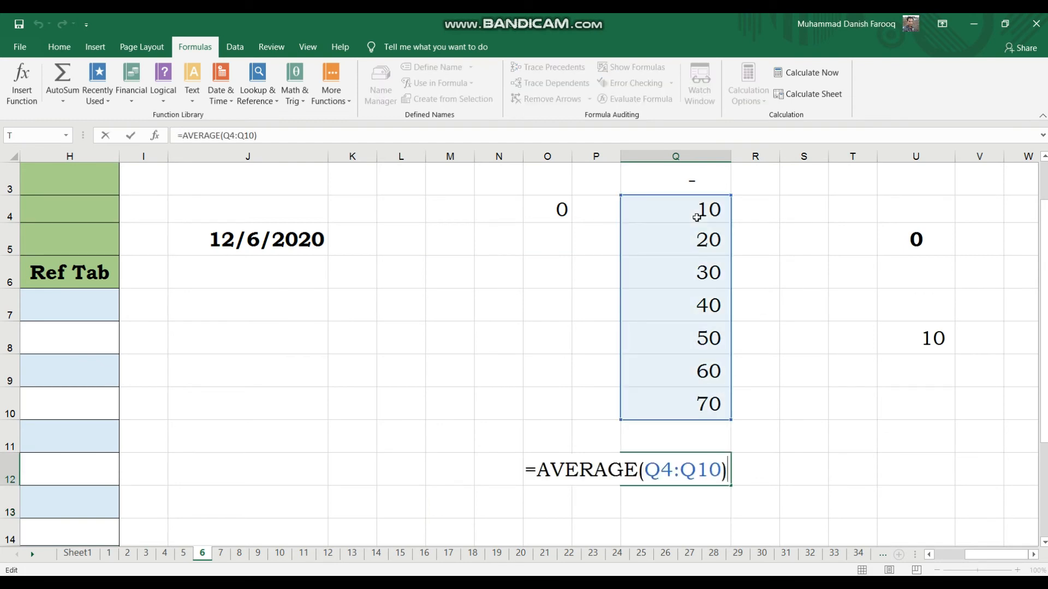
key(Left)
key(Left)
key(Left)
key(Left)
key(Left)
key(Left)
key(Left)
key(Left)
key(Left)
key(Left)
key(Left)
key(Right)
key(Right)
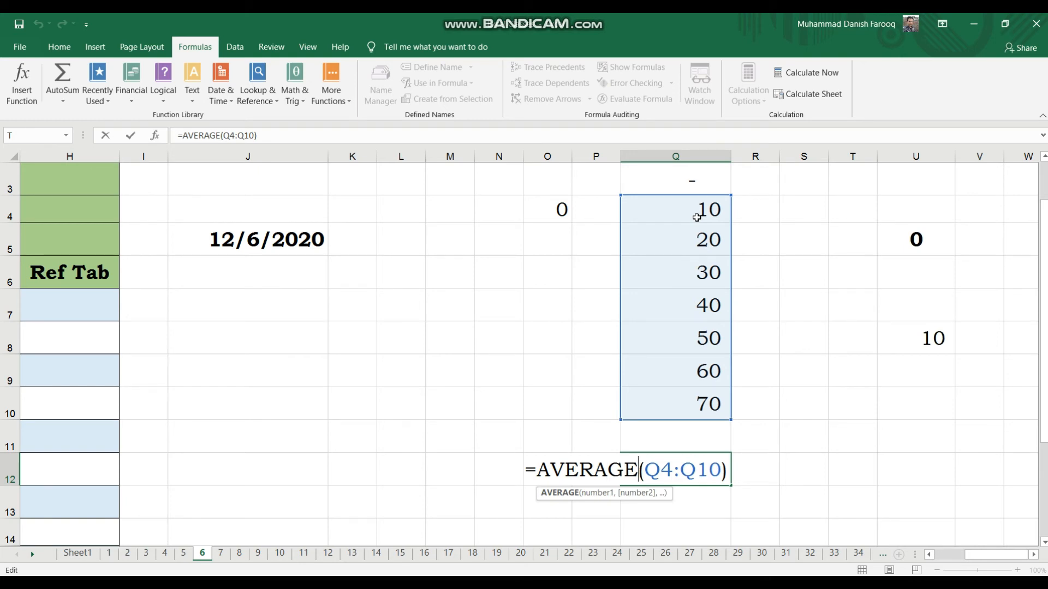
key(Right)
key(Left)
key(Left)
key(Left)
key(Left)
key(Right)
key(Right)
key(Right)
key(End)
key(Return)
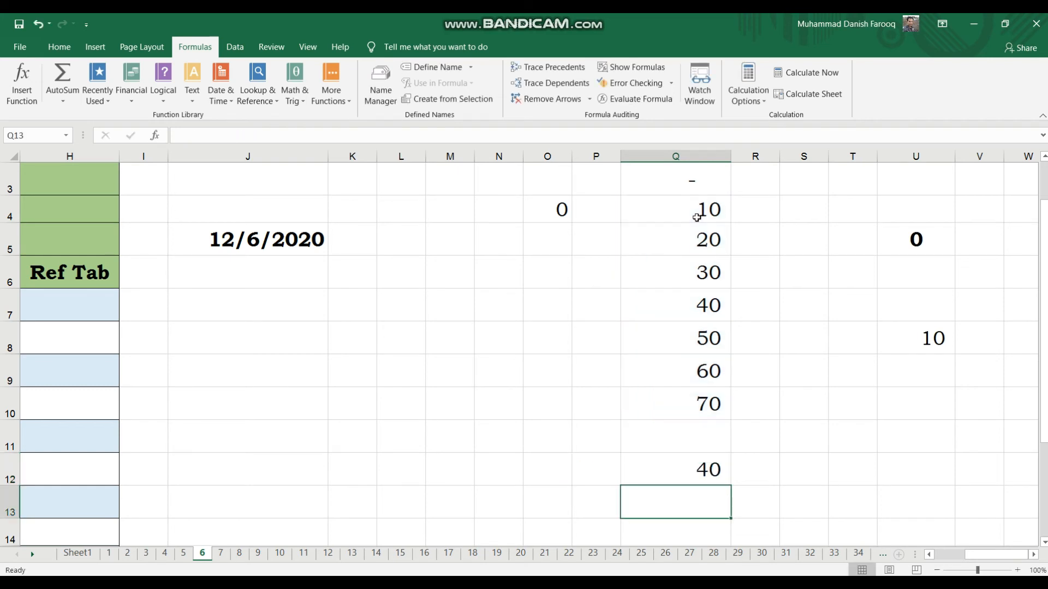
key(Up)
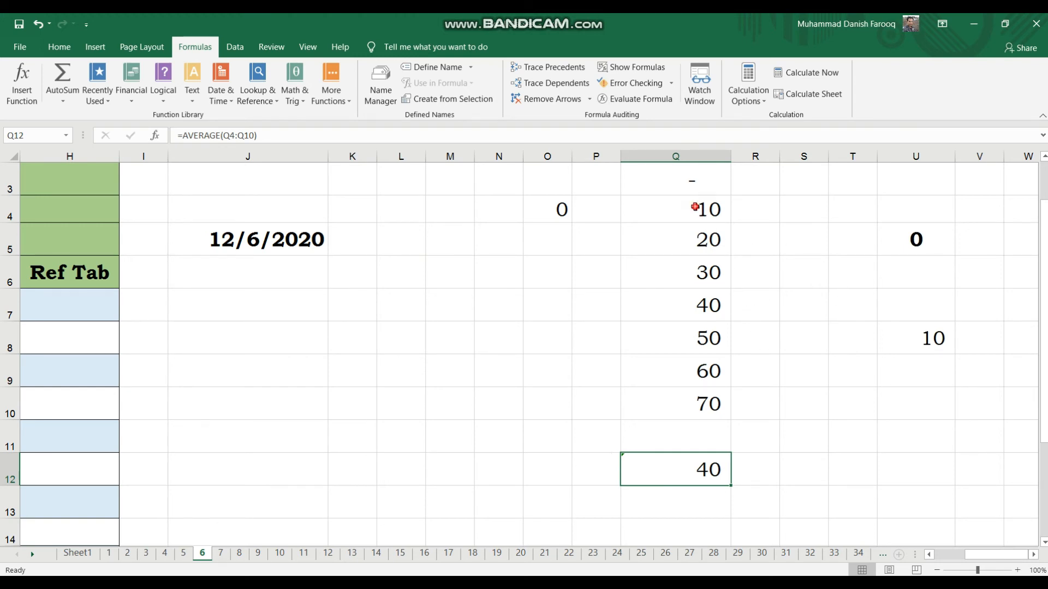
click(694, 208)
key(Down)
key(Down)
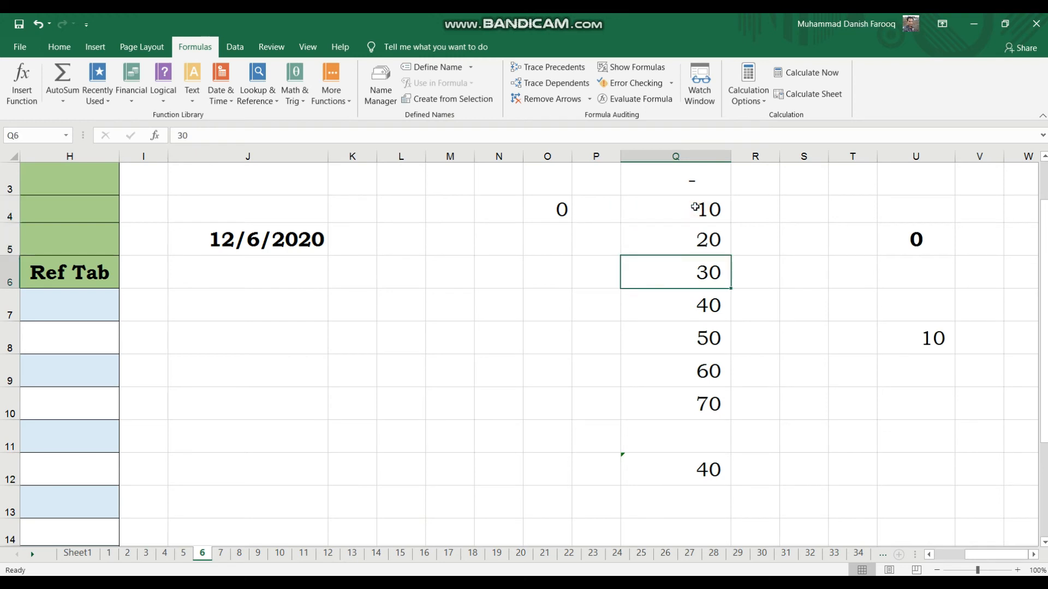
key(Down)
key(Down)
key(Down)
key(Down)
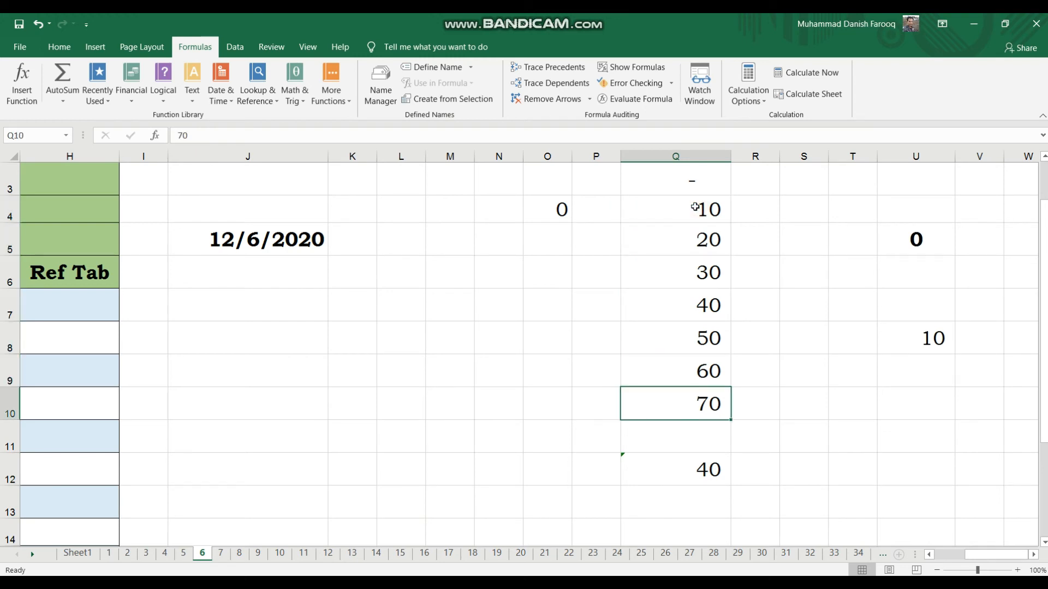
In M10, enter a SUM formula over the range Q4:Q10.
key(Left)
key(Left)
key(Left)
key(Left)
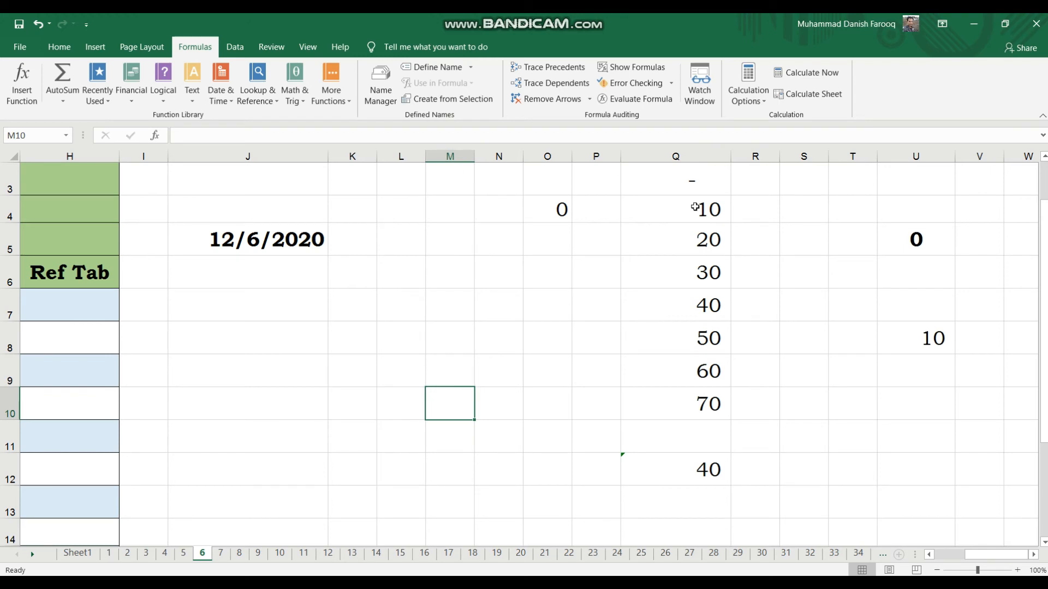
text(=sum()
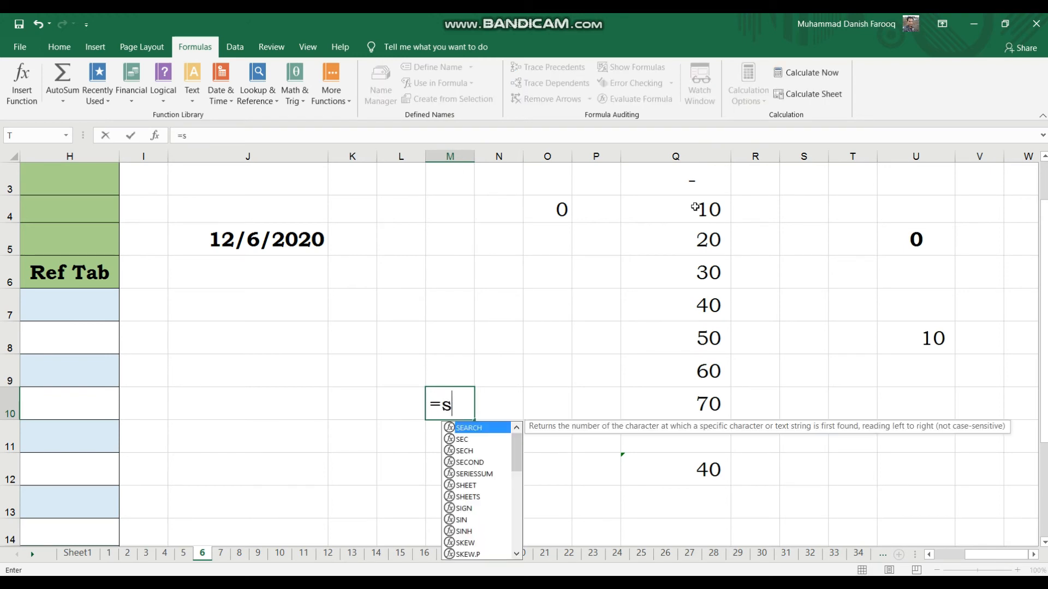
key(Right)
key(Right)
key(Right)
key(Right)
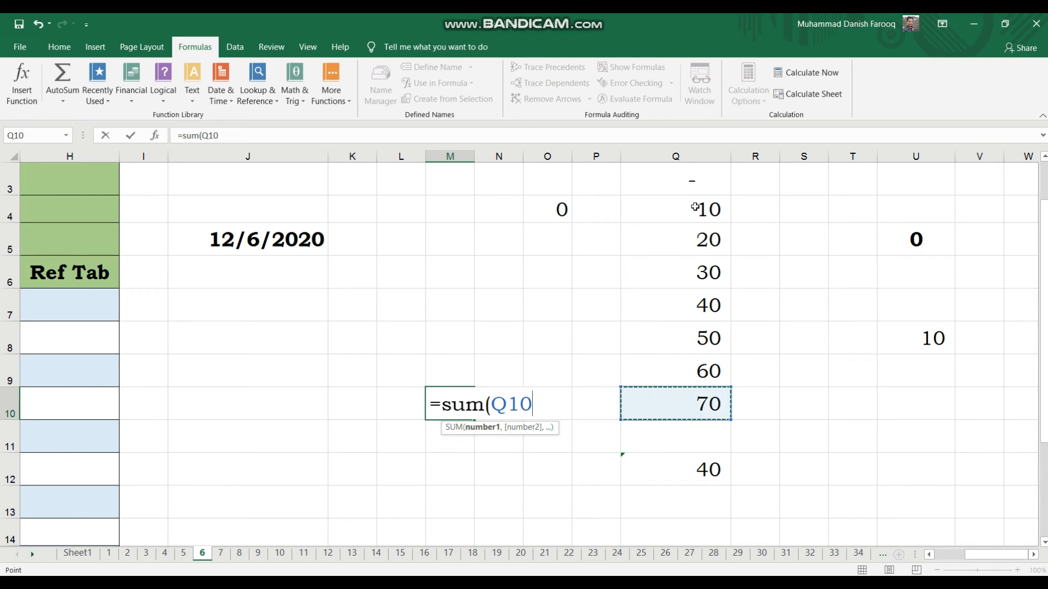
key(shift+Up)
key(shift+Up)
key(shift+Up)
key(shift+Up)
key(shift+Up)
key(shift+Up)
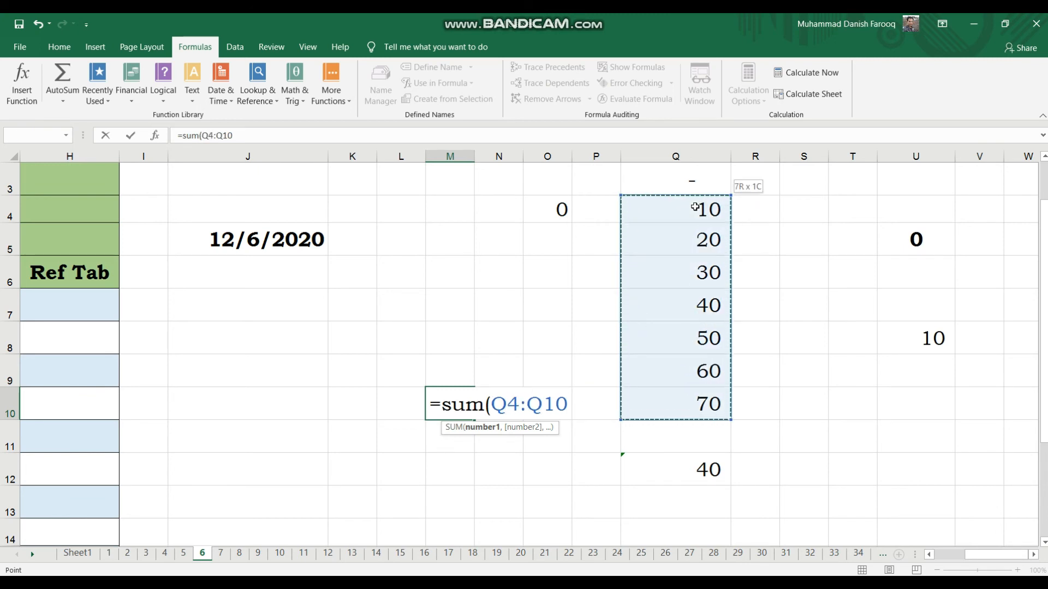
text())
key(Return)
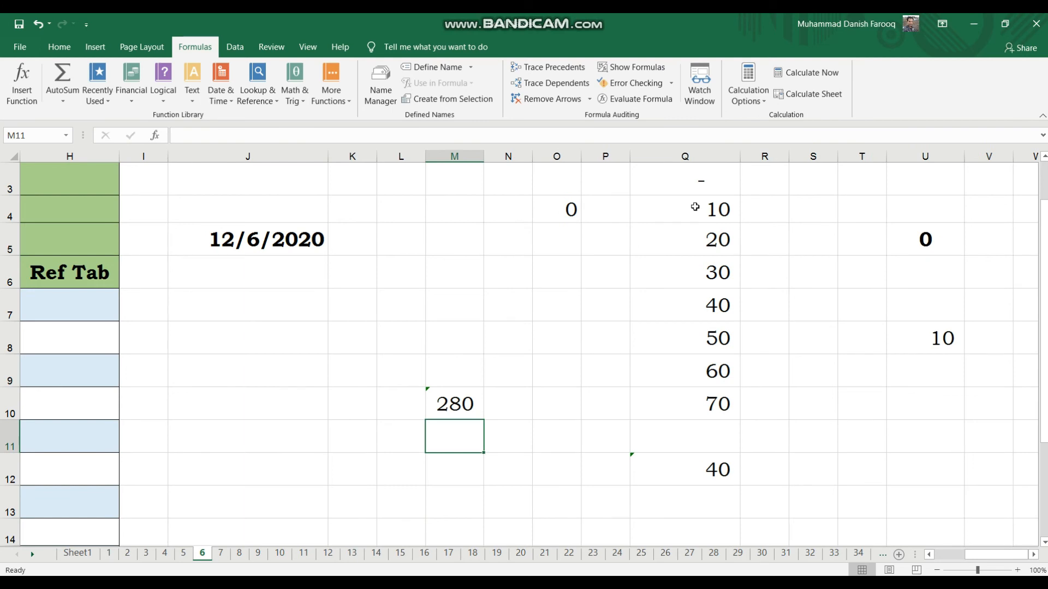
In N10, enter a formula dividing M10 by 7.
key(Right)
key(Up)
text(=)
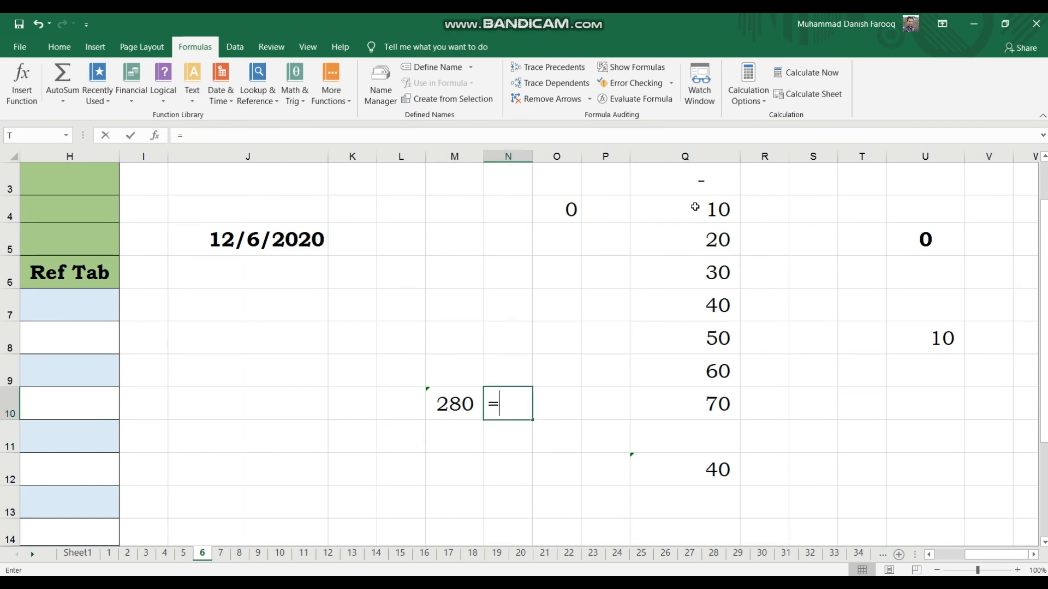
key(Left)
text(/)
text(7)
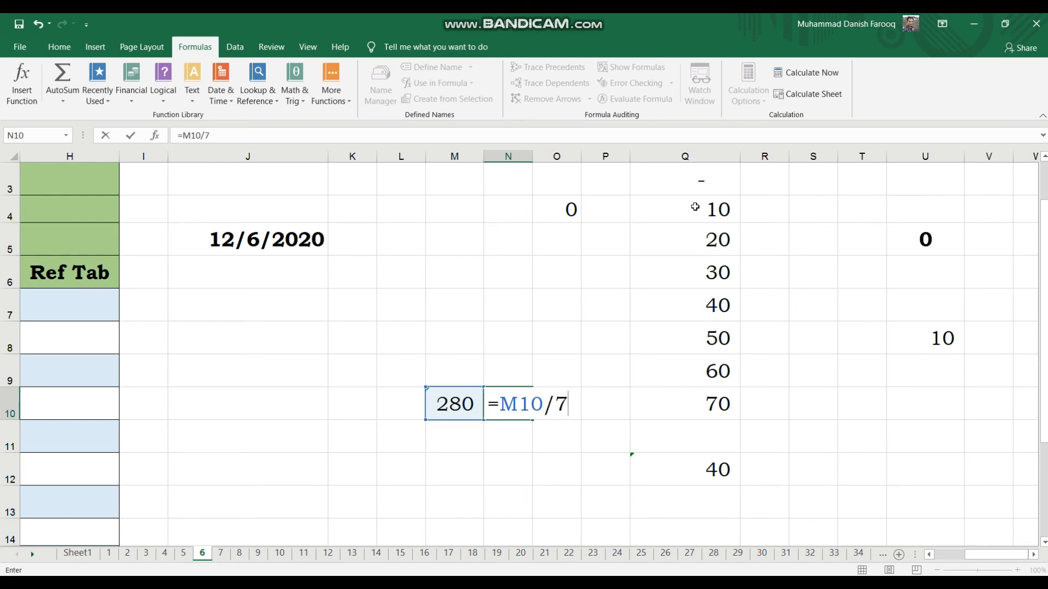
key(Return)
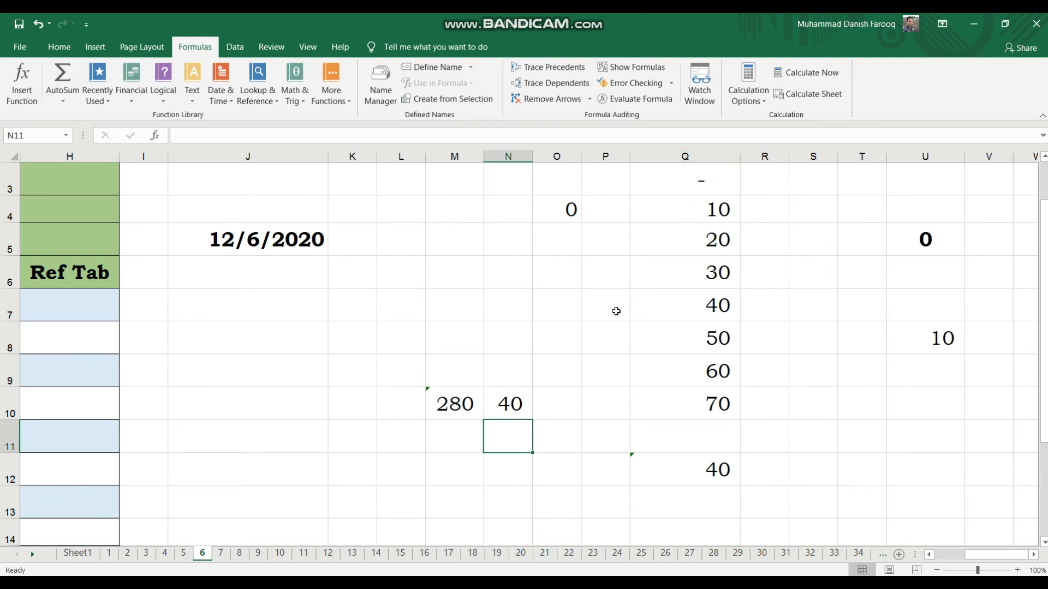
Clear the contents of N10.
click(521, 402)
key(Delete)
key(Left)
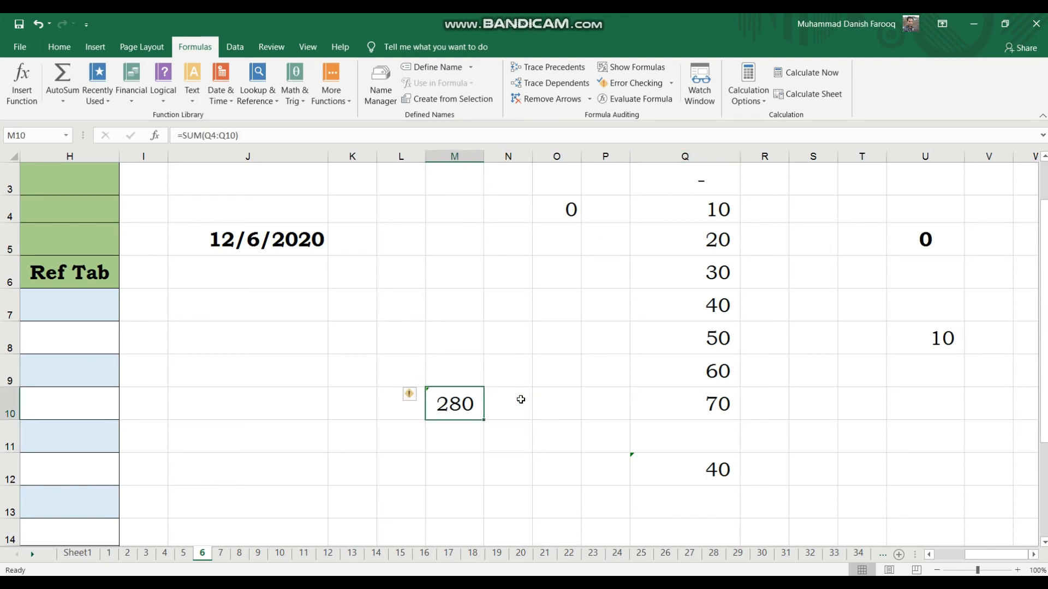
click(669, 459)
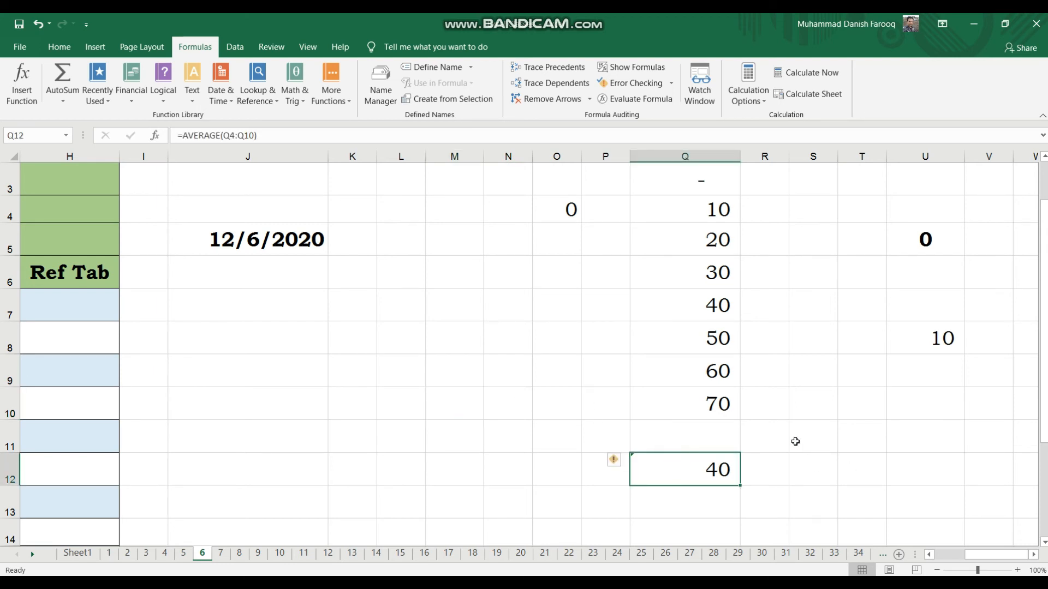
click(796, 441)
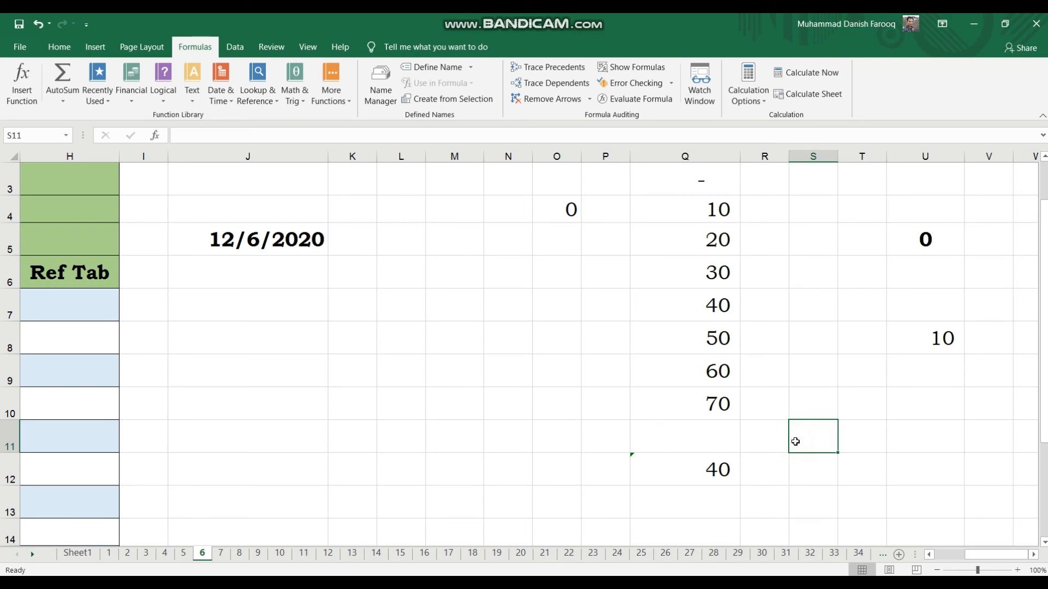
click(714, 404)
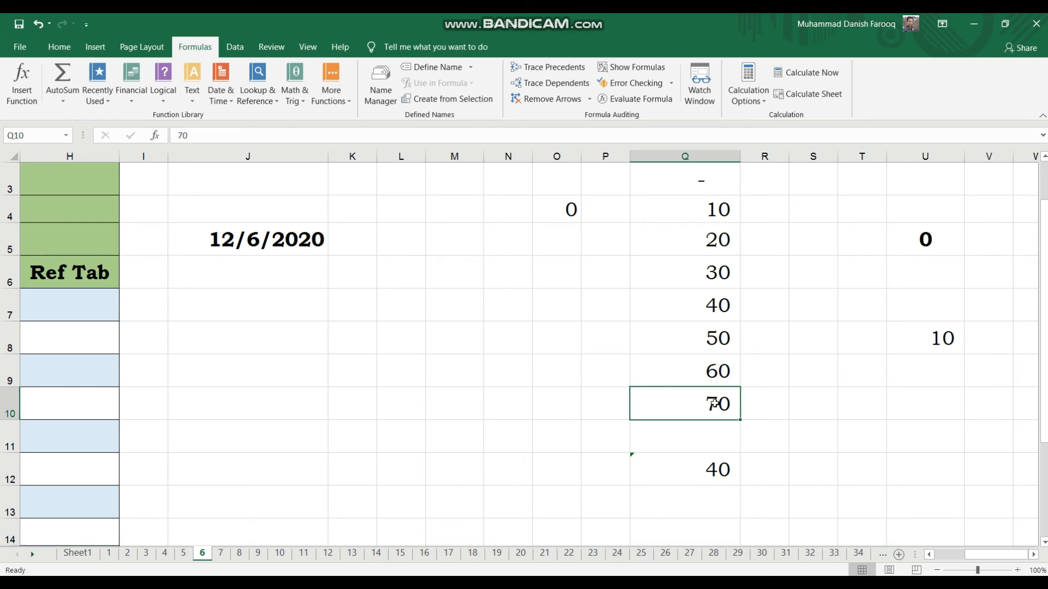
click(712, 374)
click(773, 406)
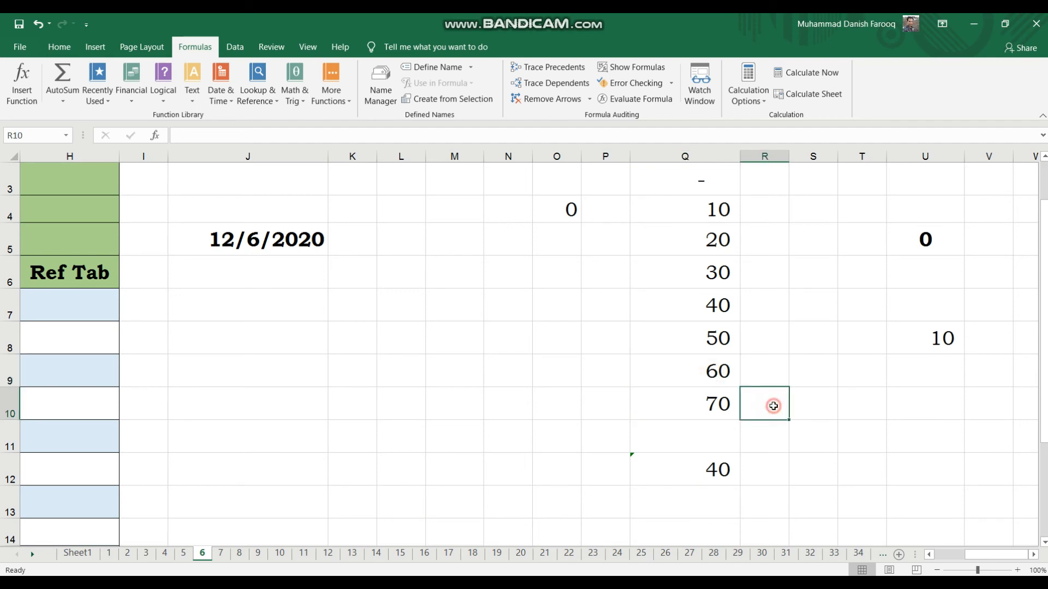
click(711, 402)
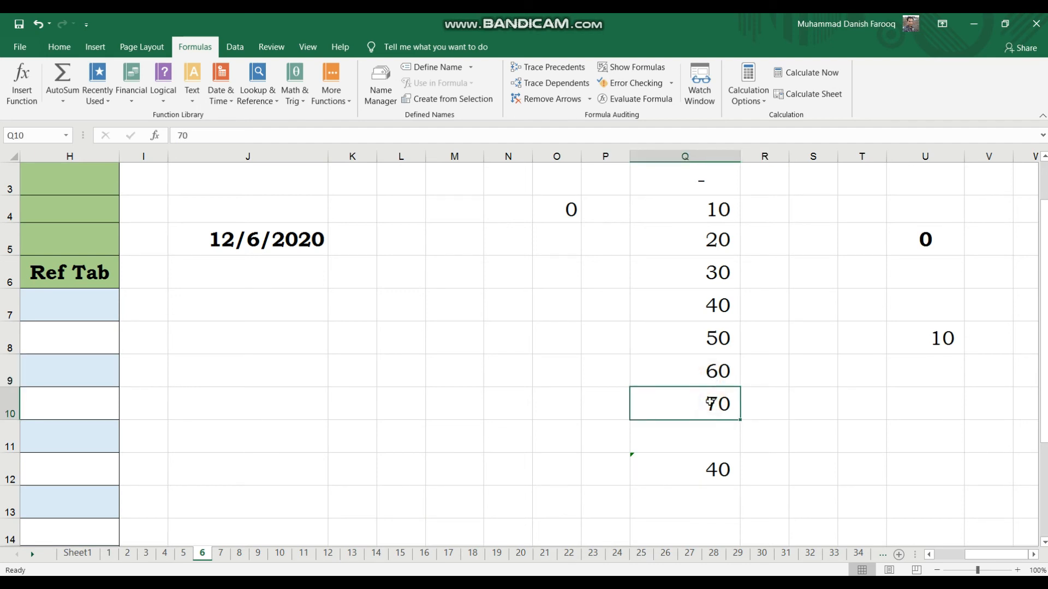
In M10, enter a LARGE formula returning the 3rd largest value of Q4:Q10.
click(463, 403)
text(=)
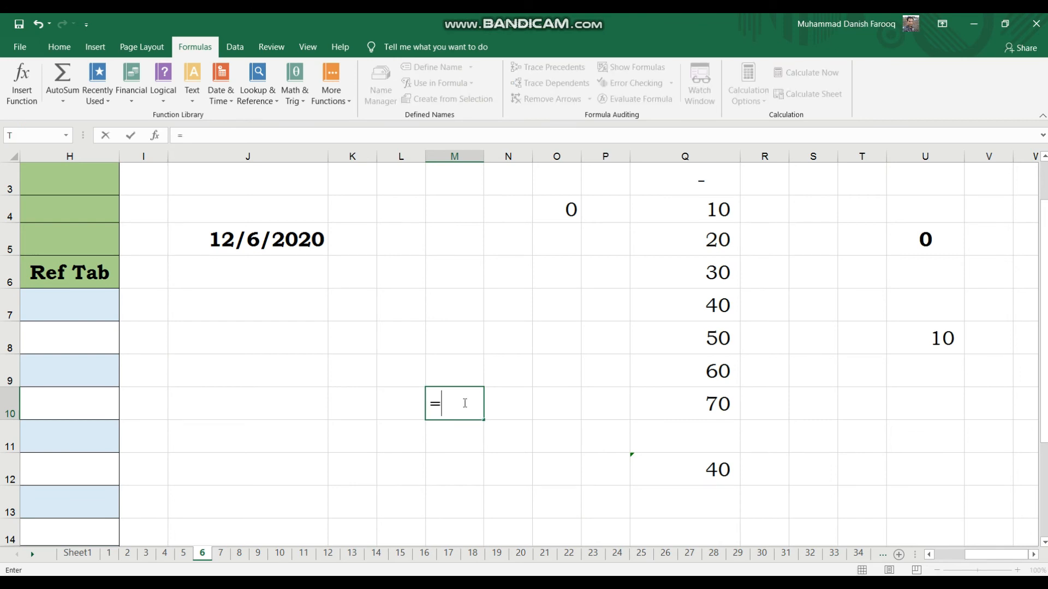
text(large)
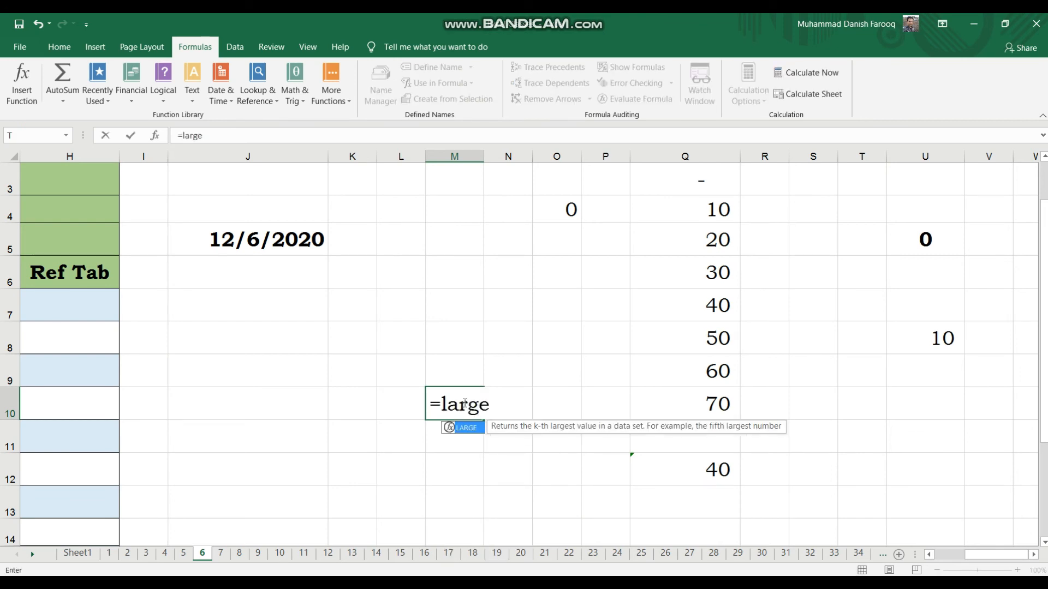
text(()
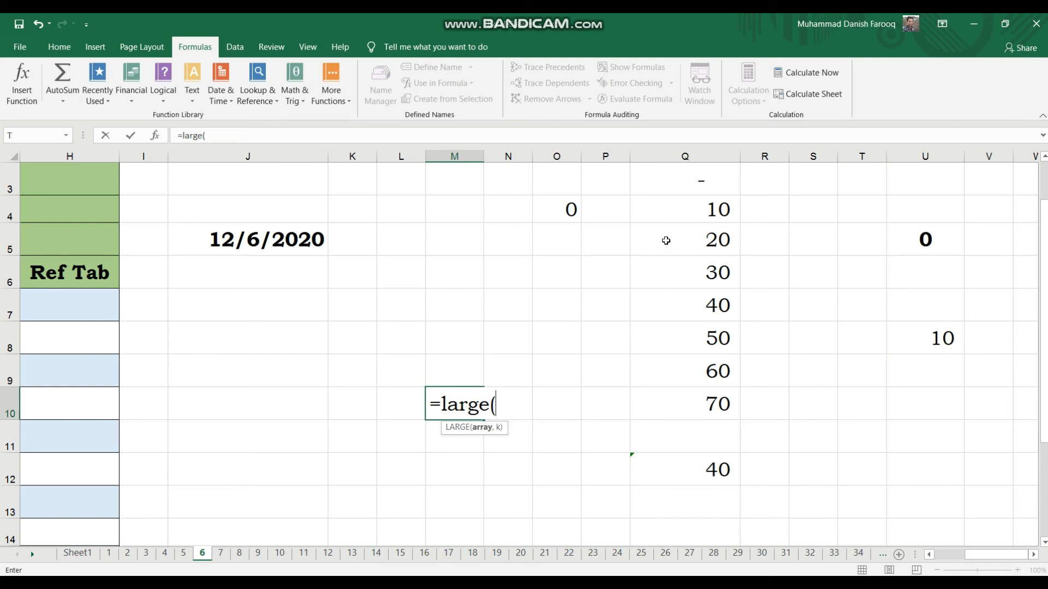
click(667, 210)
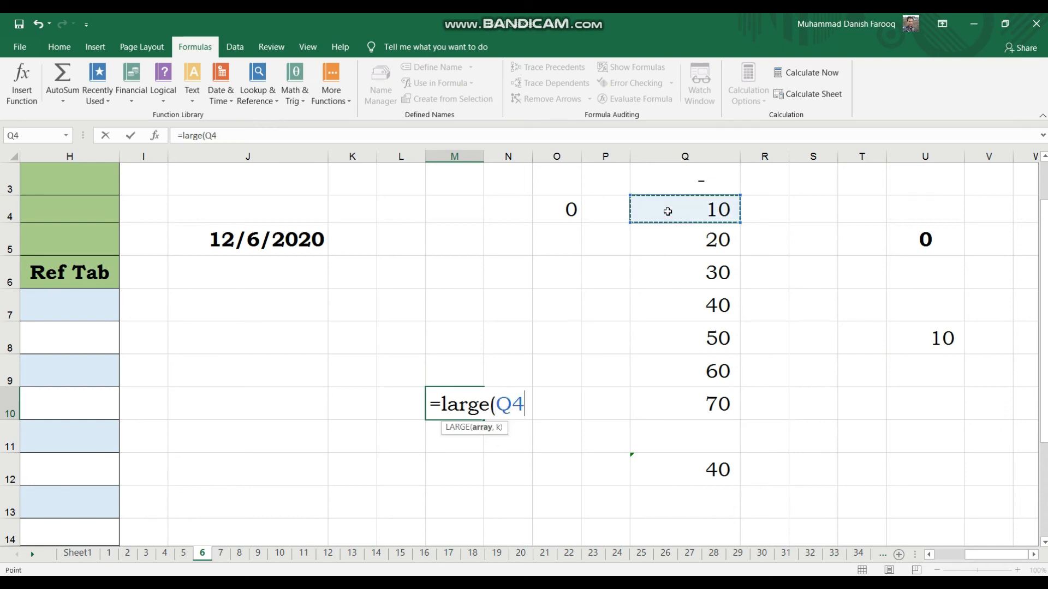
key(shift+Down)
key(shift+Down)
key(shift+Down)
key(shift+Down)
key(shift+Down)
key(shift+Down)
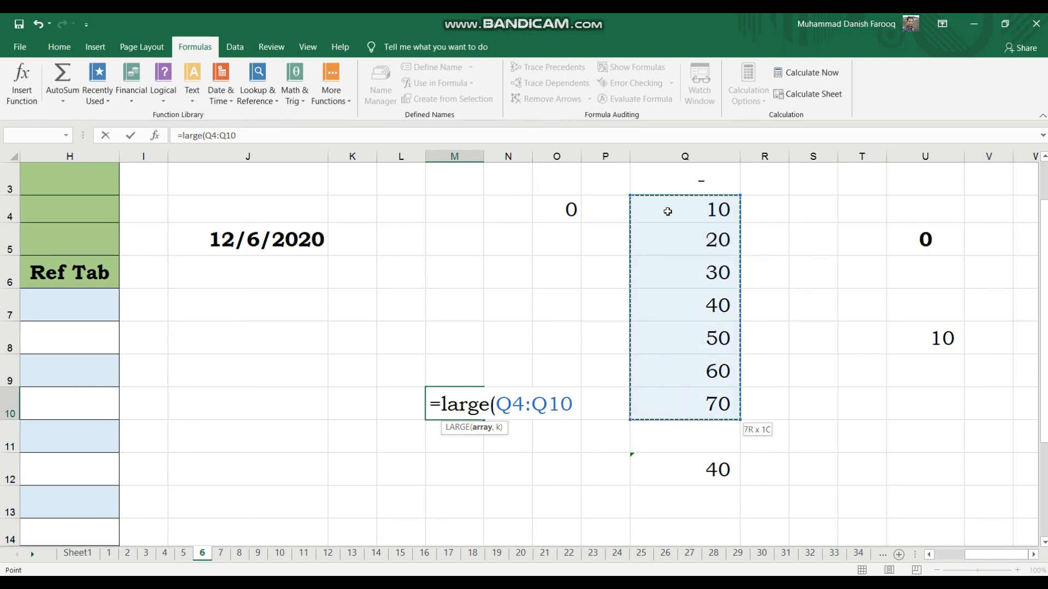
text(,)
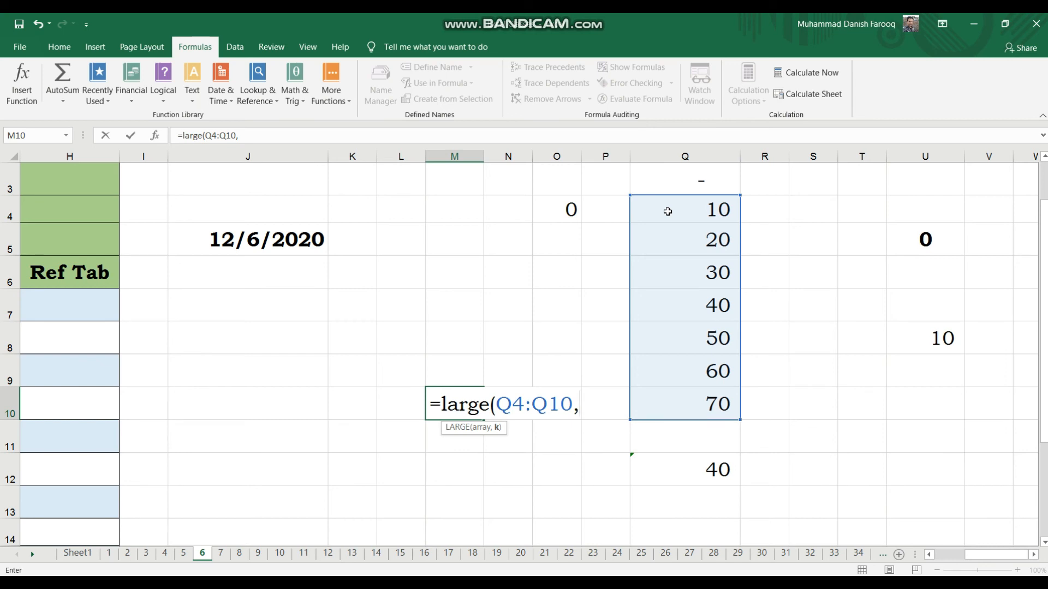
text(3))
key(Return)
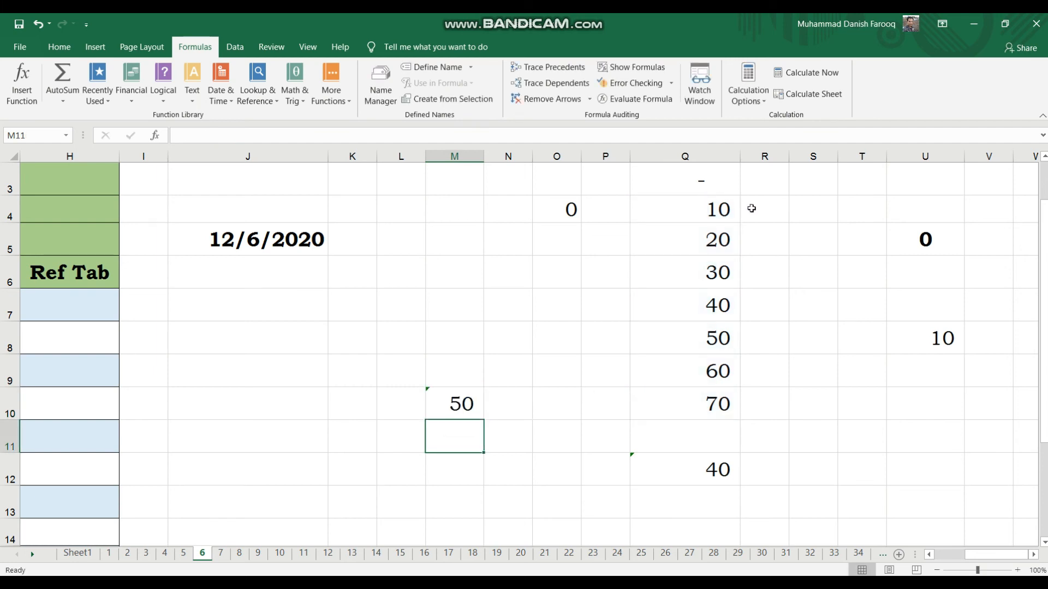
Compare the LARGE result in M10 with the values in Q4 through Q10.
click(709, 402)
key(Up)
key(Up)
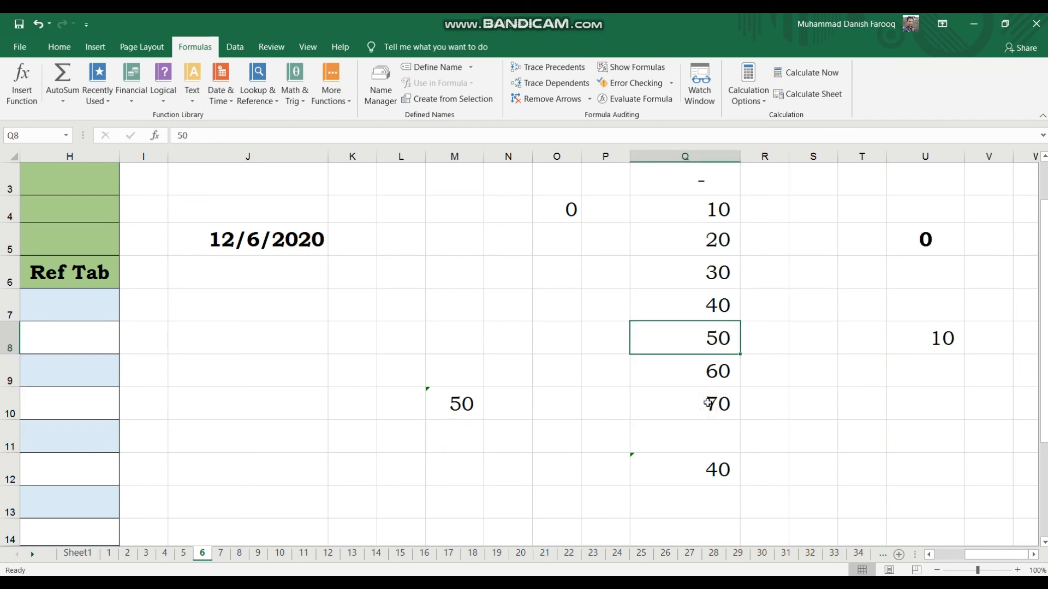
key(Down)
key(Down)
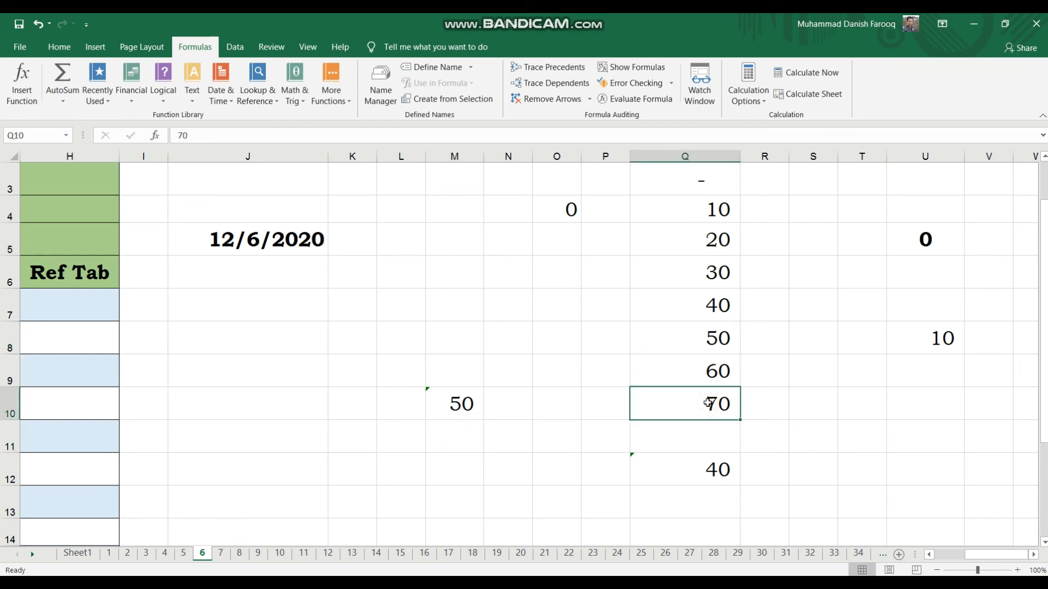
key(Up)
key(Up)
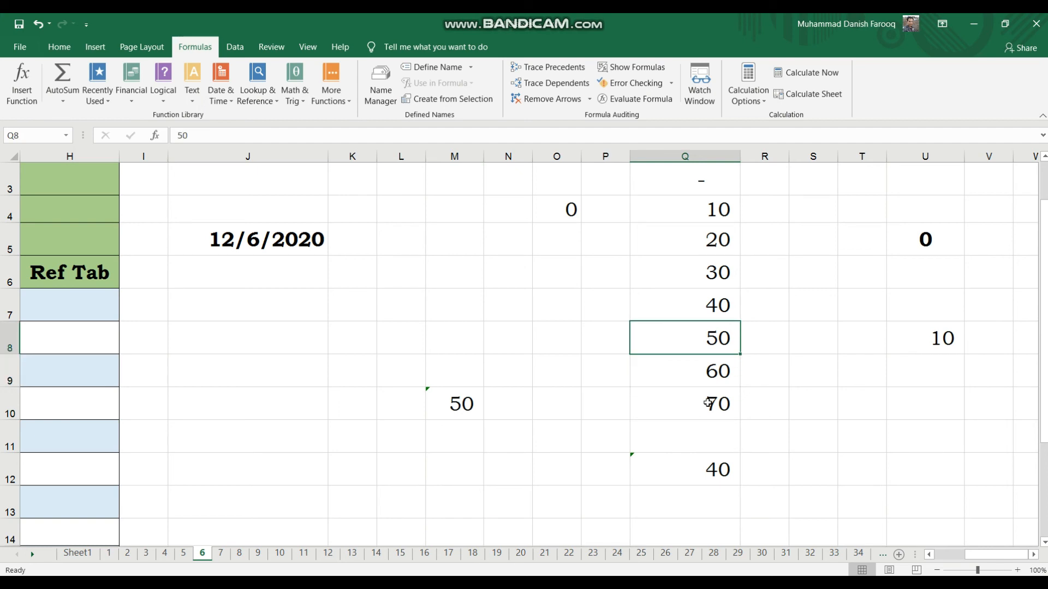
key(Down)
key(Down)
key(Left)
key(Left)
key(Left)
key(Left)
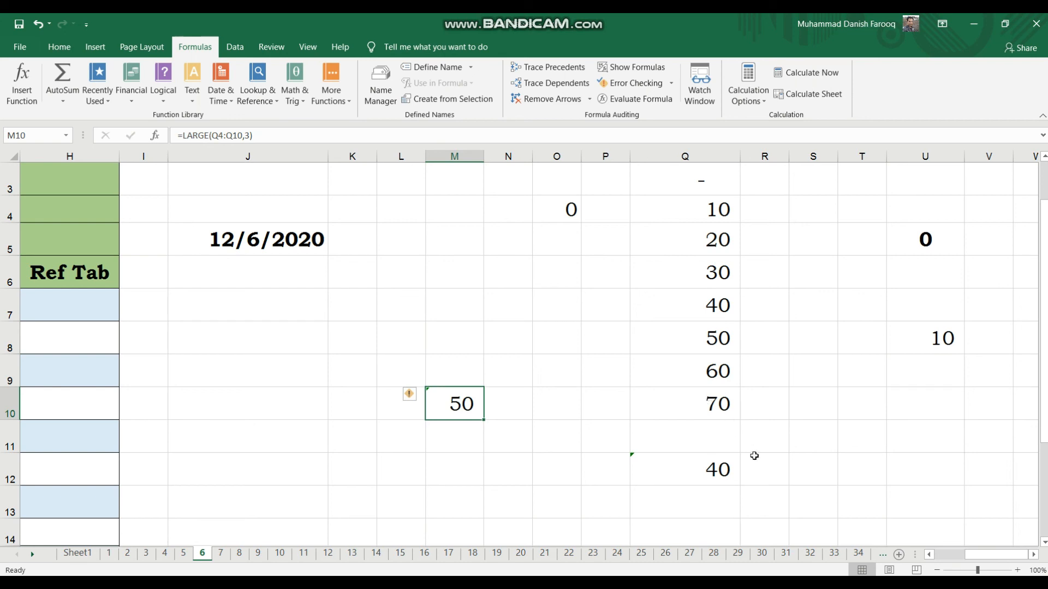
Edit the LARGE formula in M10 so its k argument is 2.
key(F2)
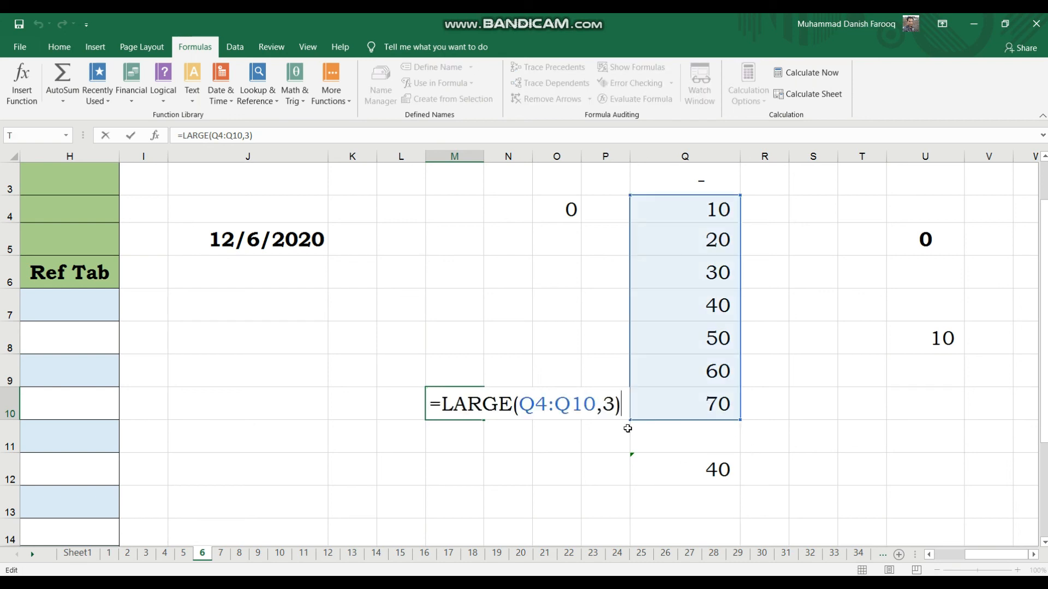
key(BackSpace)
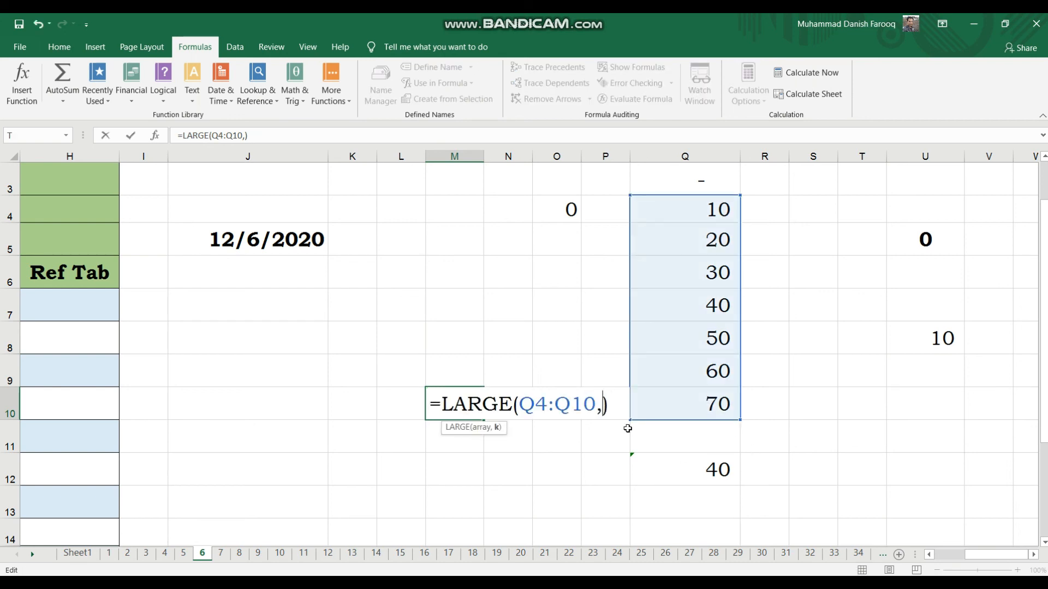
text(1)
key(BackSpace)
text(2)
key(Return)
key(Up)
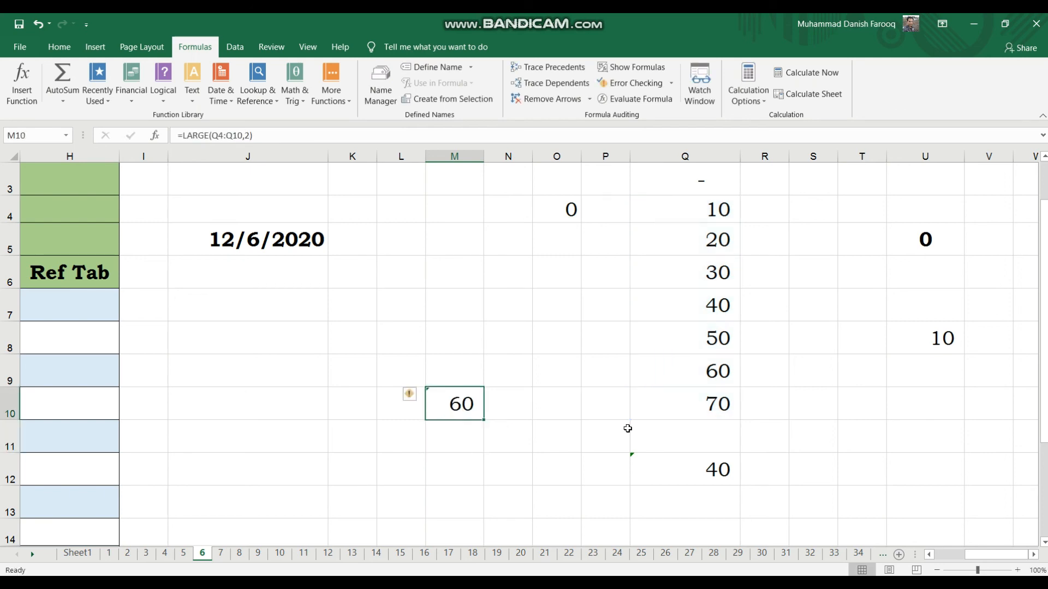
Edit the LARGE formula in M10 so its k argument is 1.
key(F2)
key(BackSpace)
text(1)
key(Return)
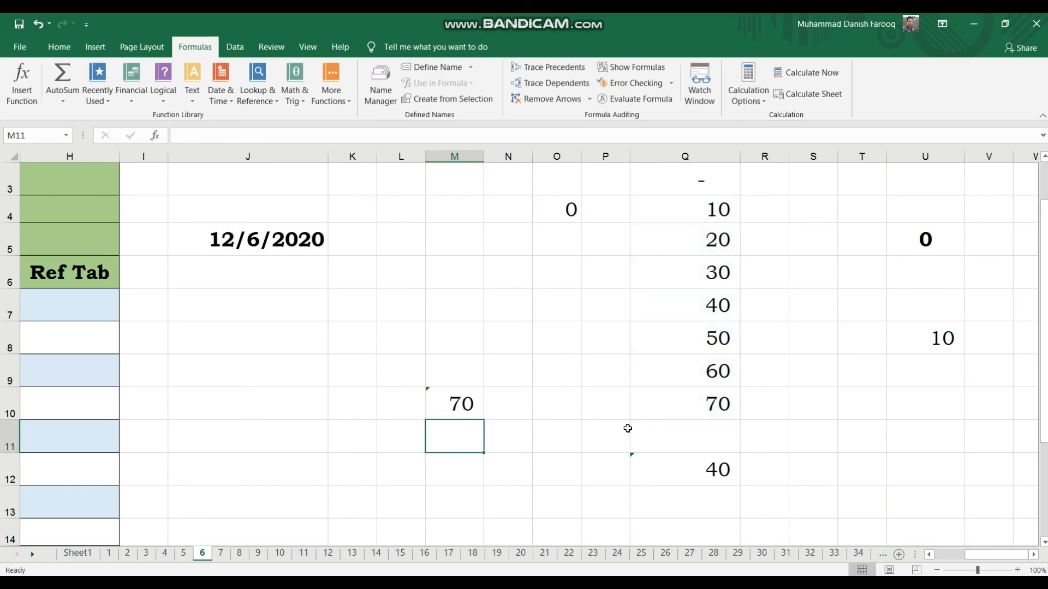
key(Up)
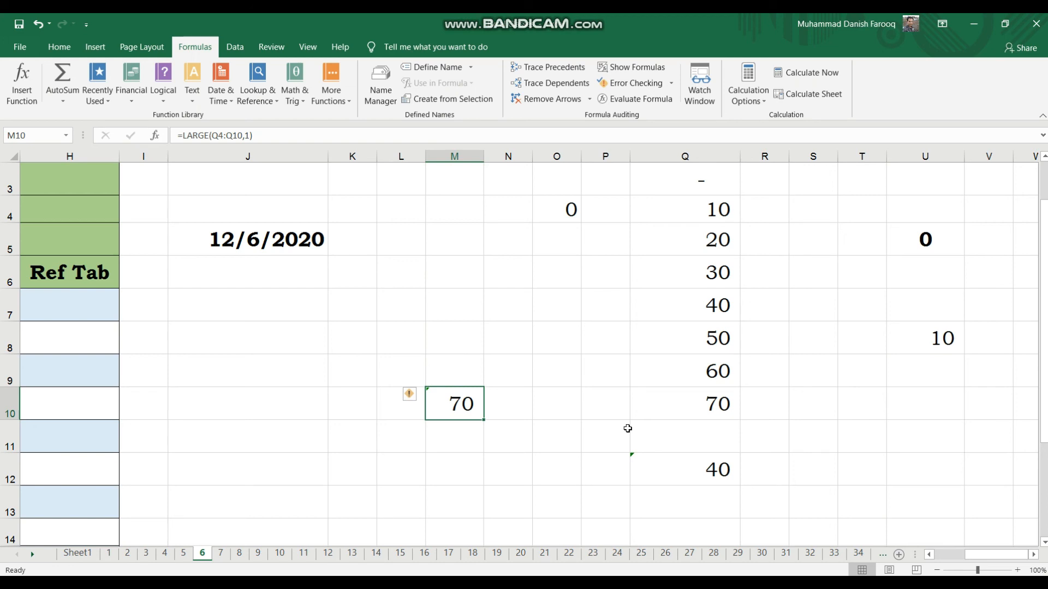
In M11, enter a SMALL formula returning the 2nd smallest value of Q4:Q10.
click(458, 433)
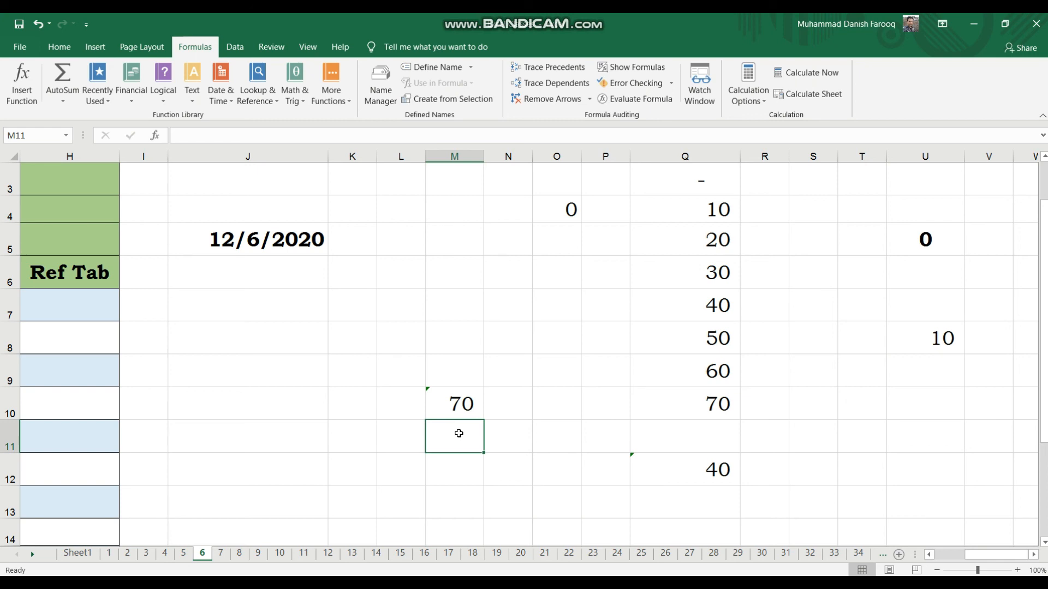
text(=)
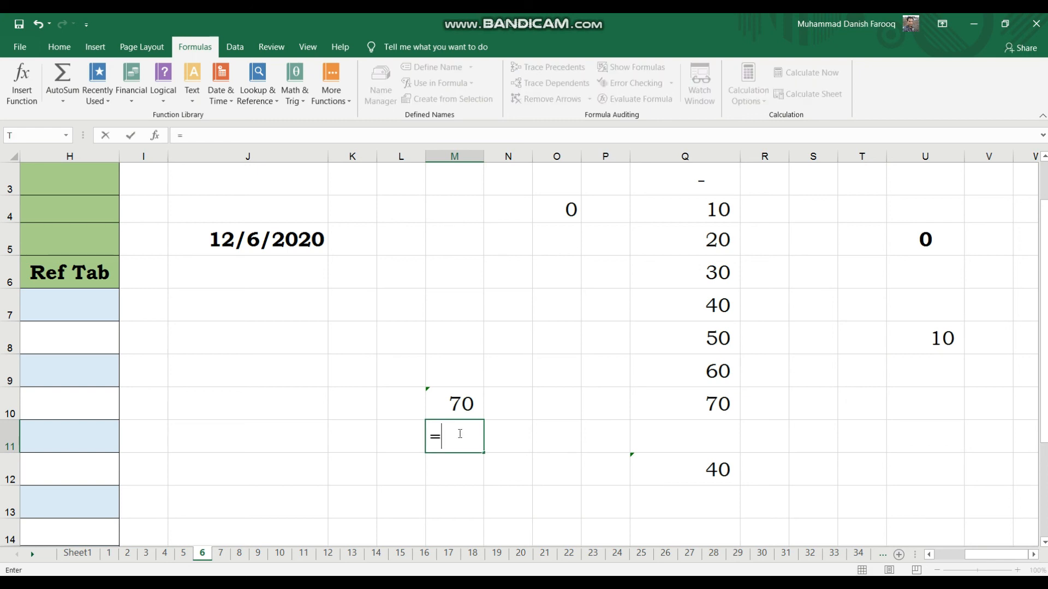
text(sma;;)
key(BackSpace)
key(BackSpace)
text(ll()
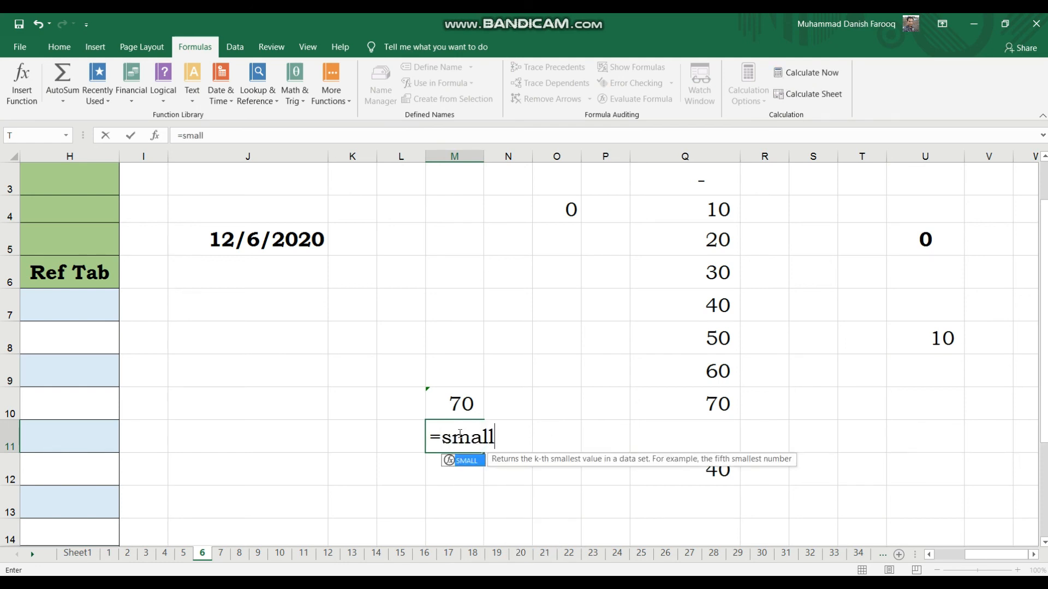
key(Right)
key(Right)
key(Right)
key(Right)
key(Up)
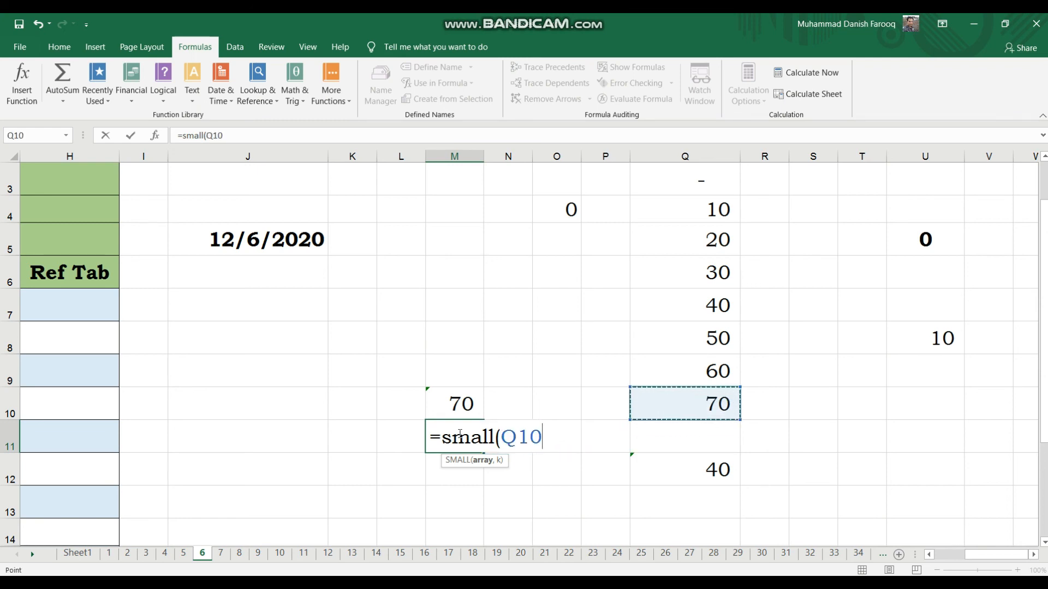
key(shift+Up)
key(shift+Up)
key(shift+Up)
key(shift+Up)
key(shift+Up)
key(shift+Up)
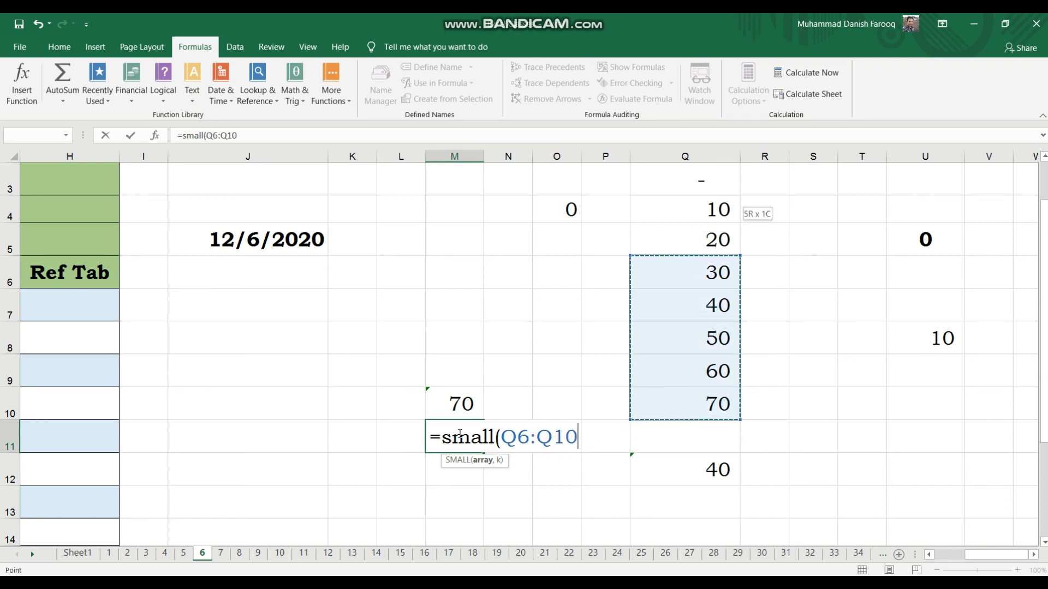
text(,)
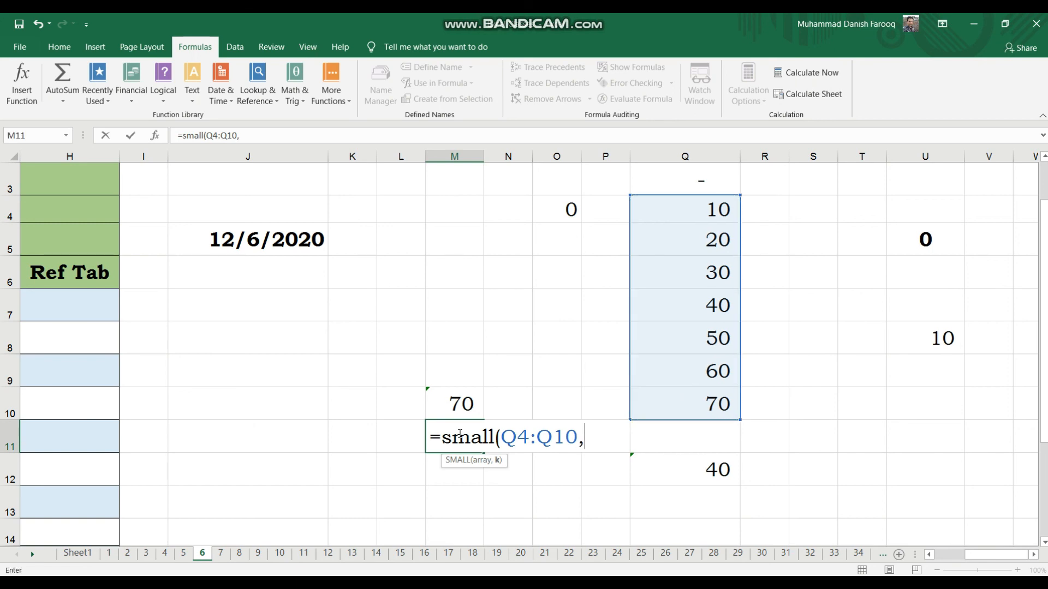
text(2))
key(Return)
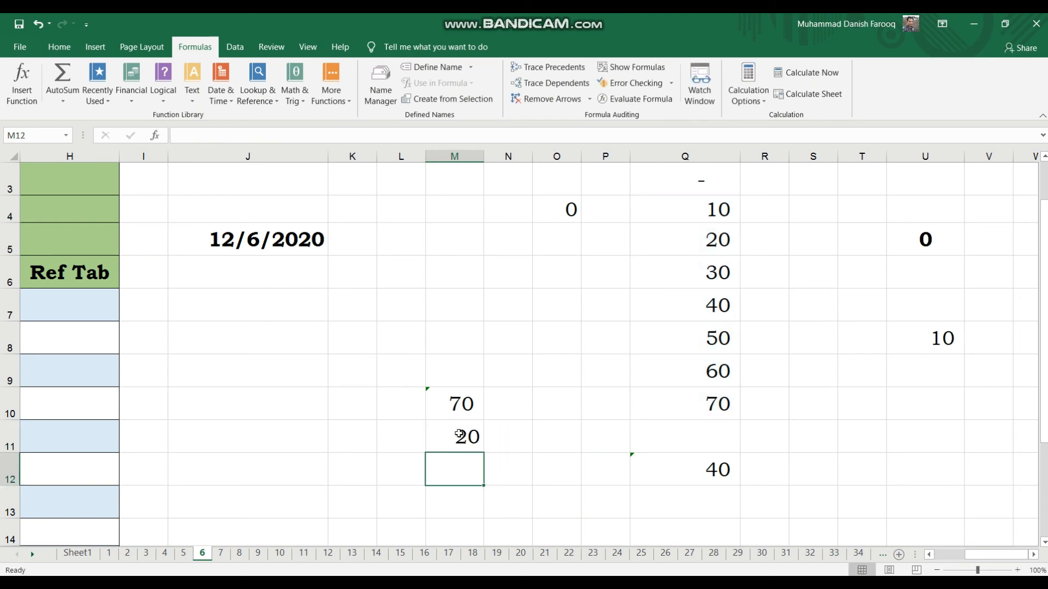
Compare the SMALL result in M11 with the smallest values in column Q.
click(460, 435)
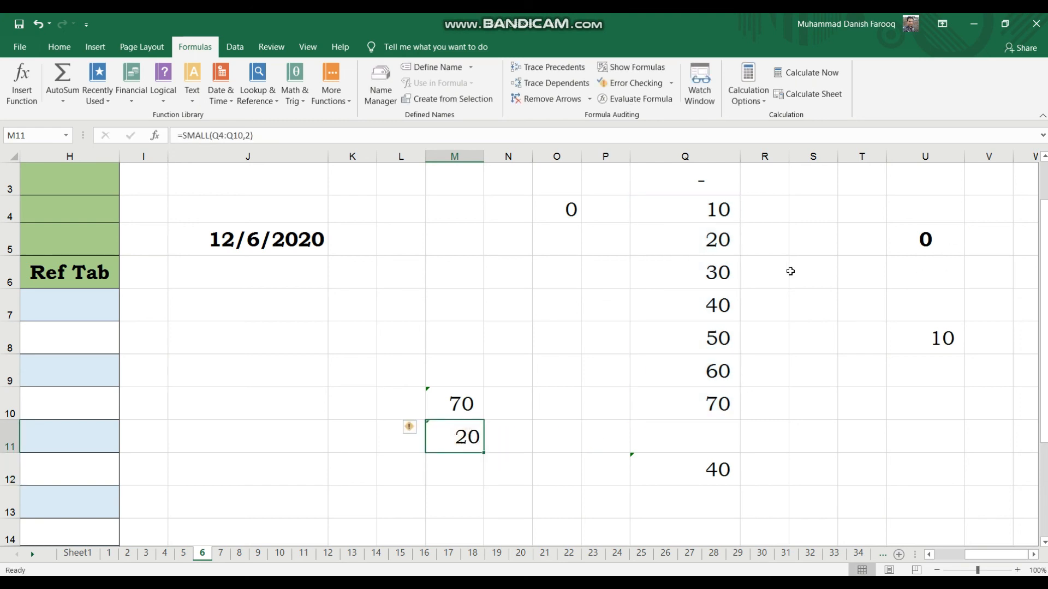
click(730, 225)
click(721, 202)
click(729, 226)
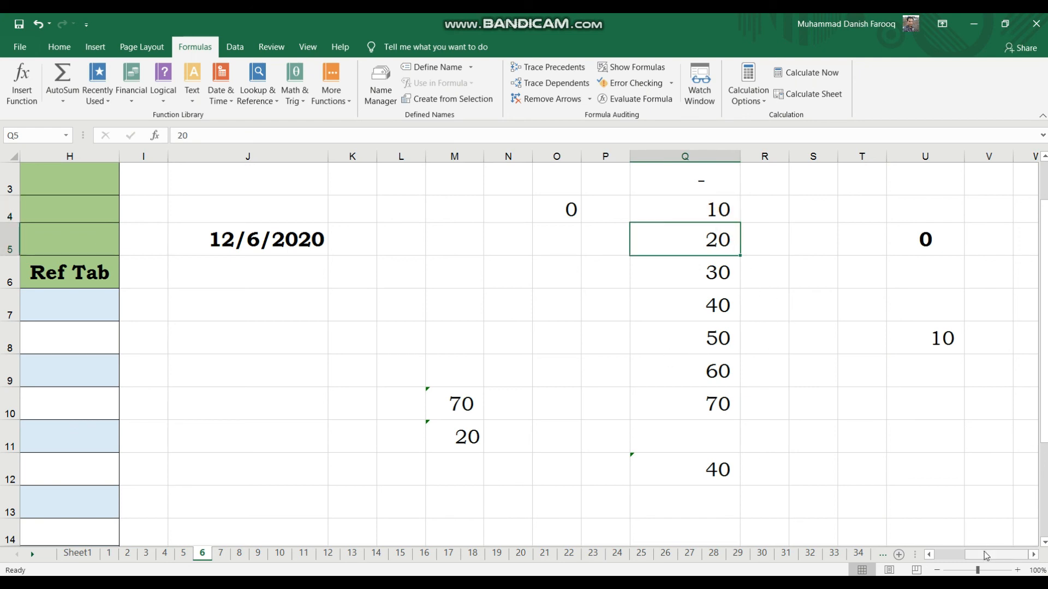
mouse_move(986, 555)
mouse_down()
mouse_move(952, 555)
mouse_move(1002, 559)
mouse_up()
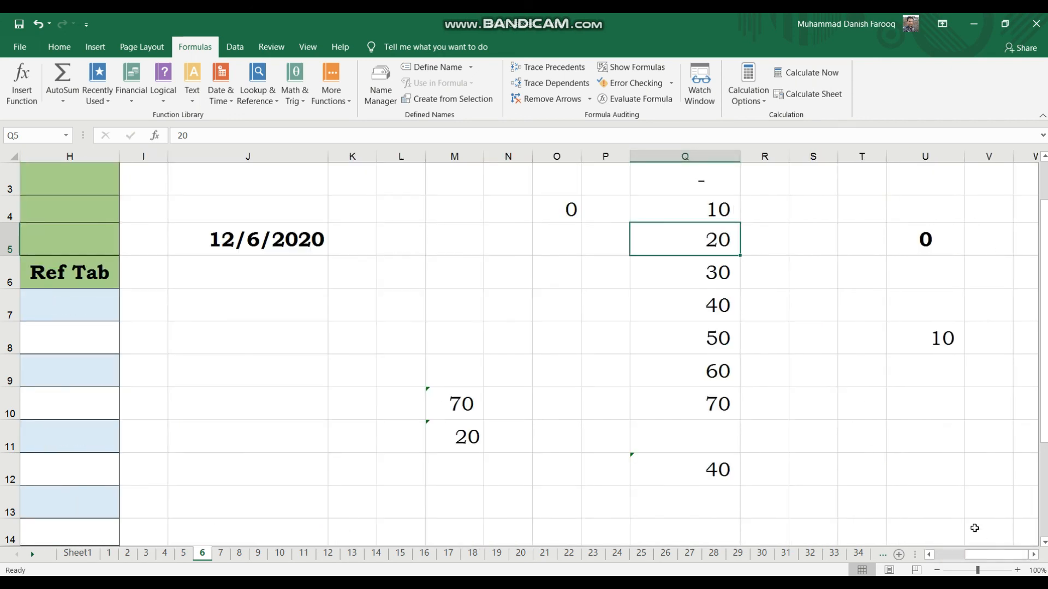
click(954, 495)
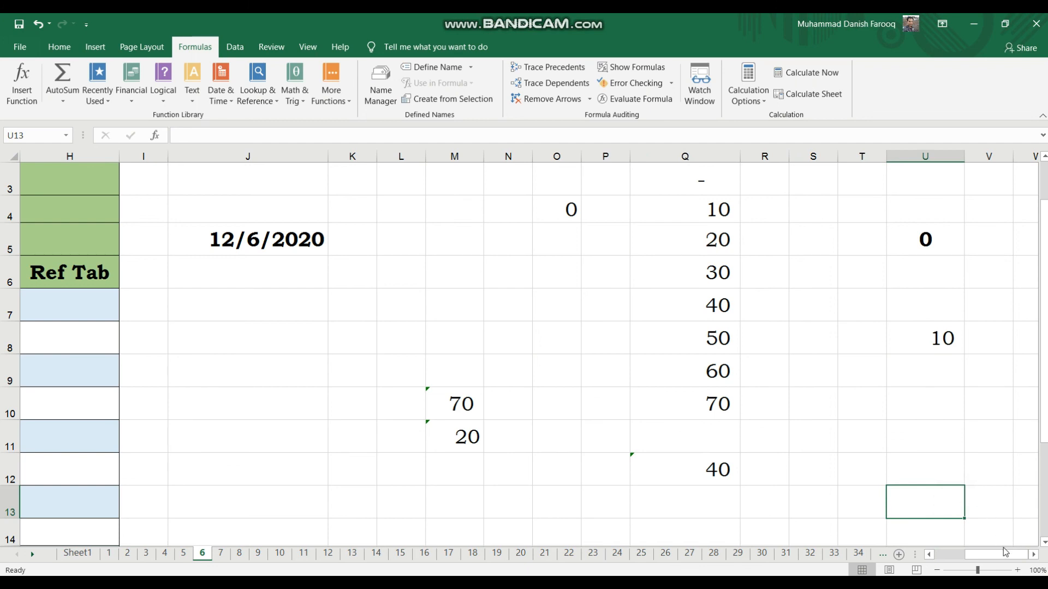
Return to the Learning Outcome table and review its listed topics from Sum down to Average.
drag(999, 555, 874, 430)
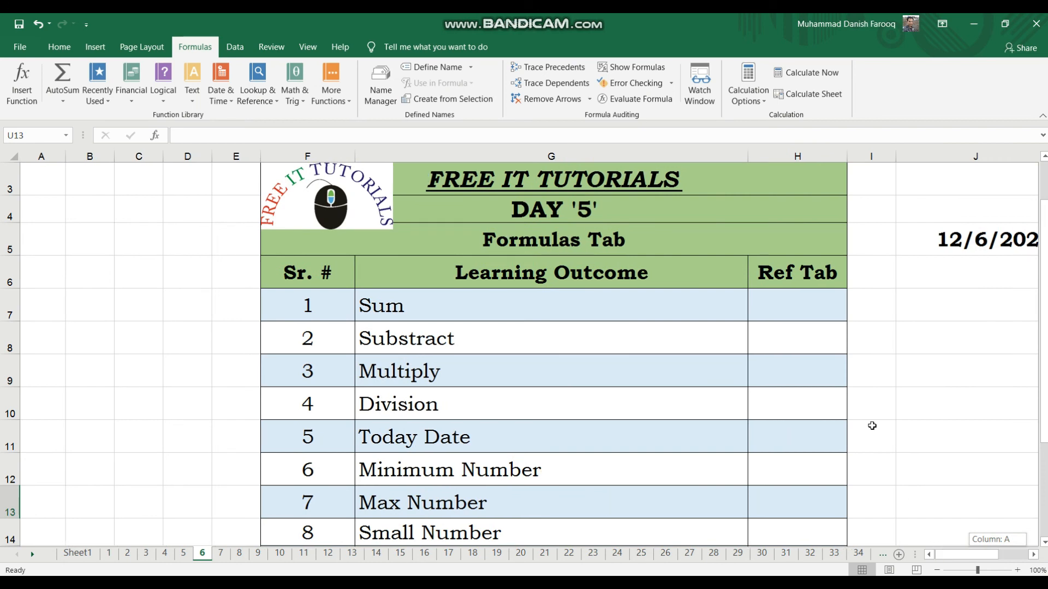
click(667, 307)
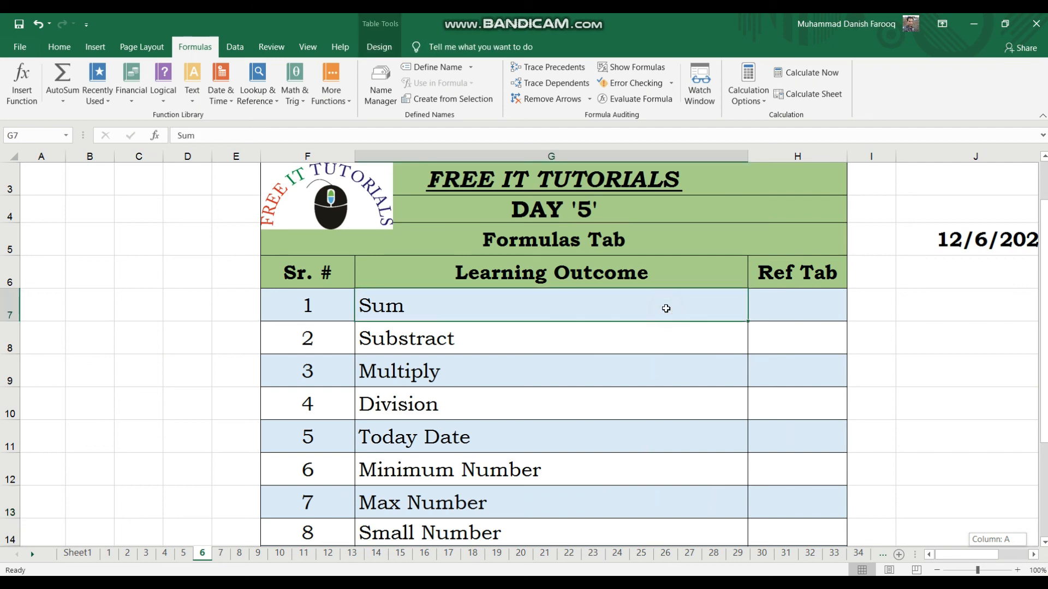
key(Down)
key(Down)
key(Down)
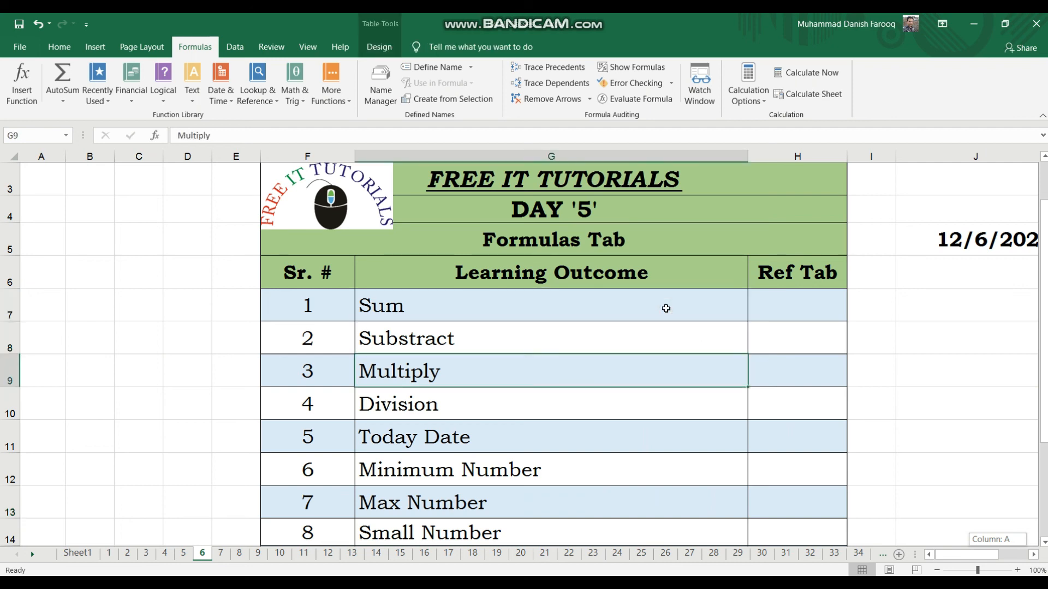
key(Down)
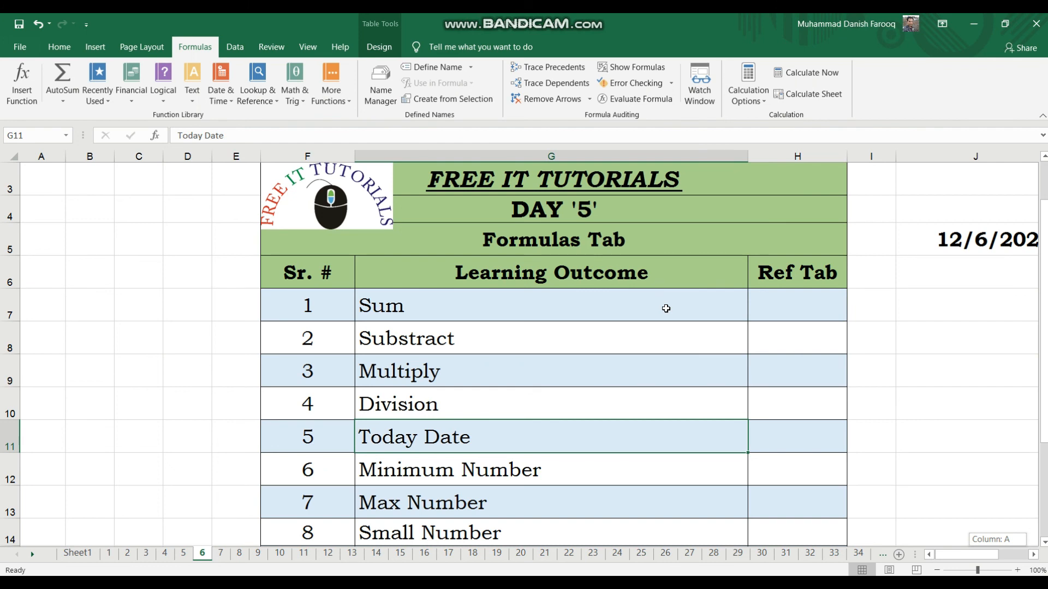
key(Down)
key(Down)
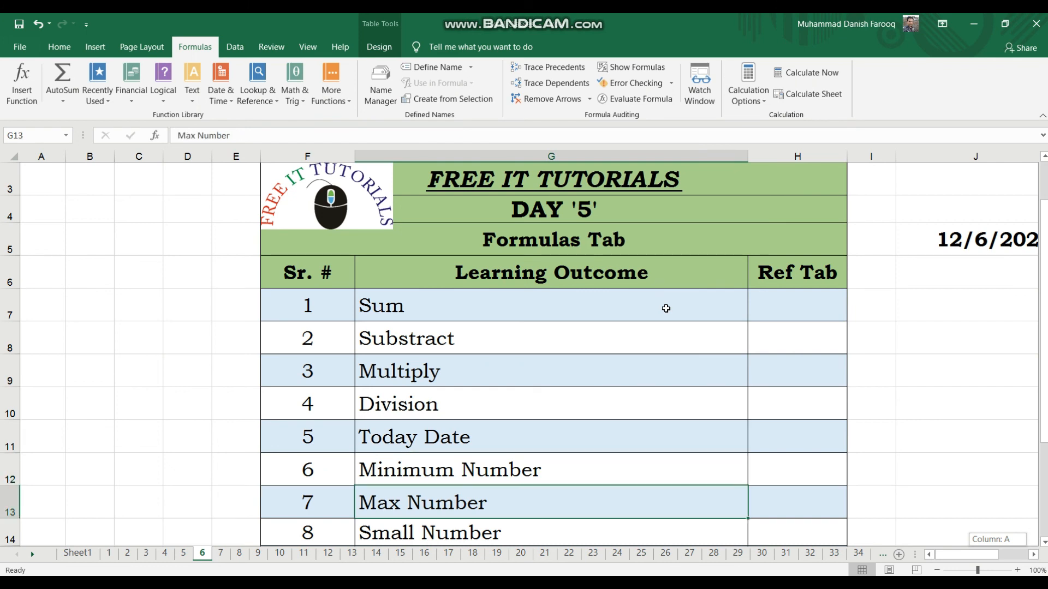
key(Down)
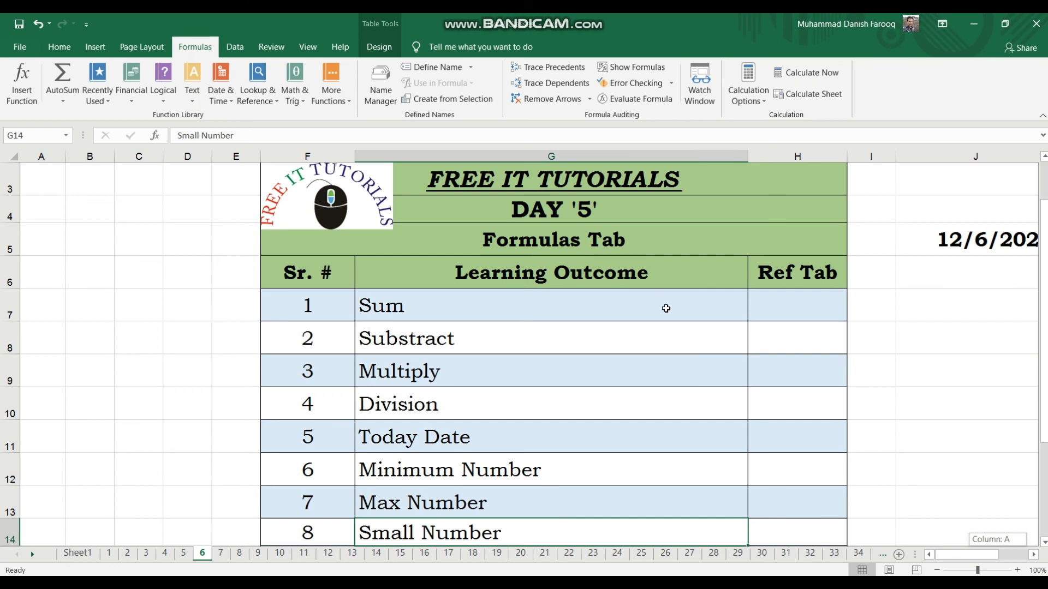
key(Down)
key(Down)
key(Down)
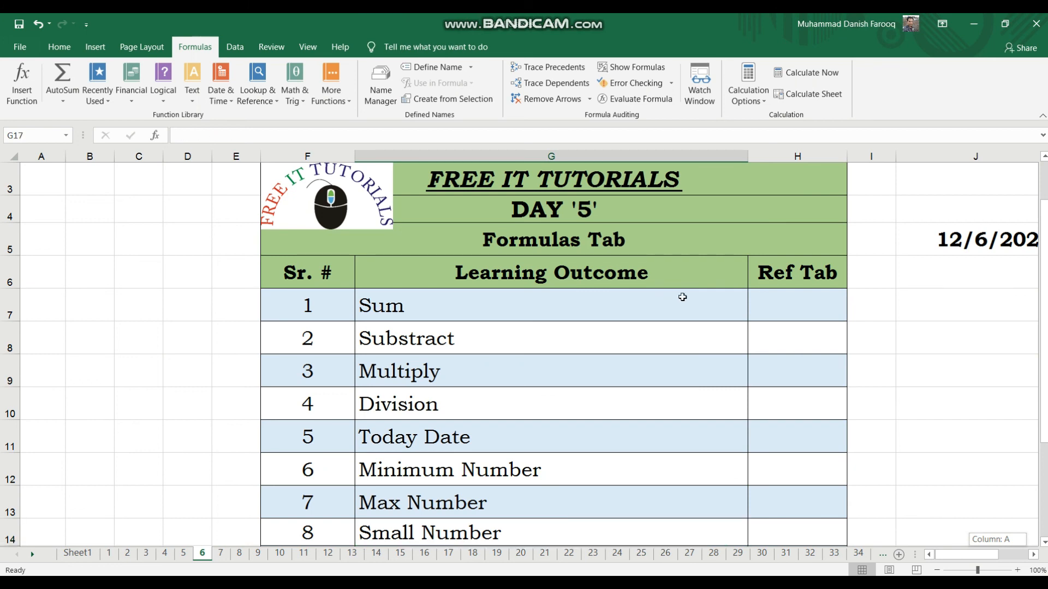
drag(1041, 343, 1042, 358)
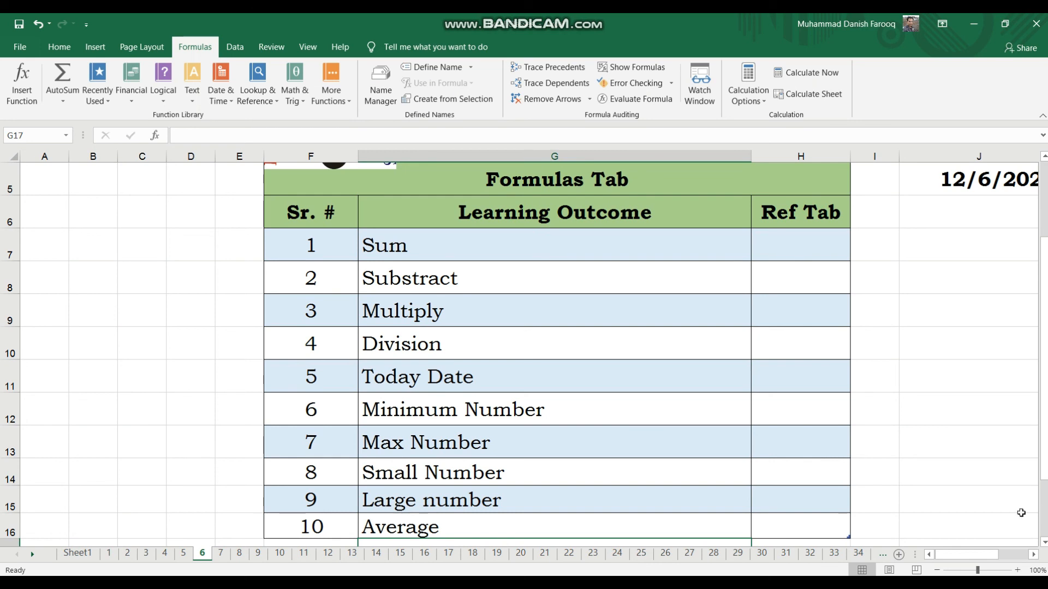
drag(979, 556, 916, 550)
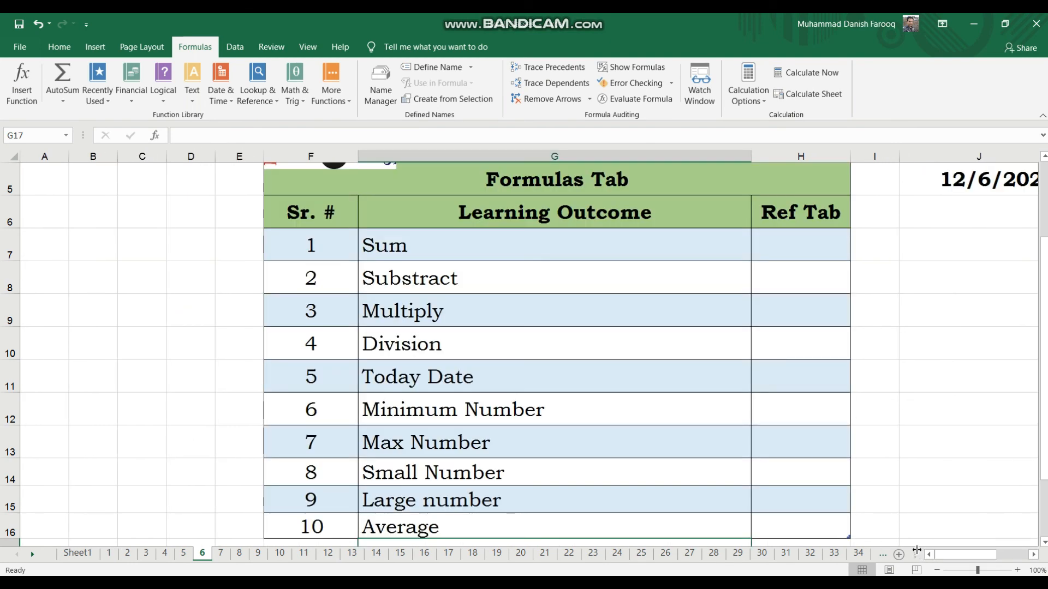